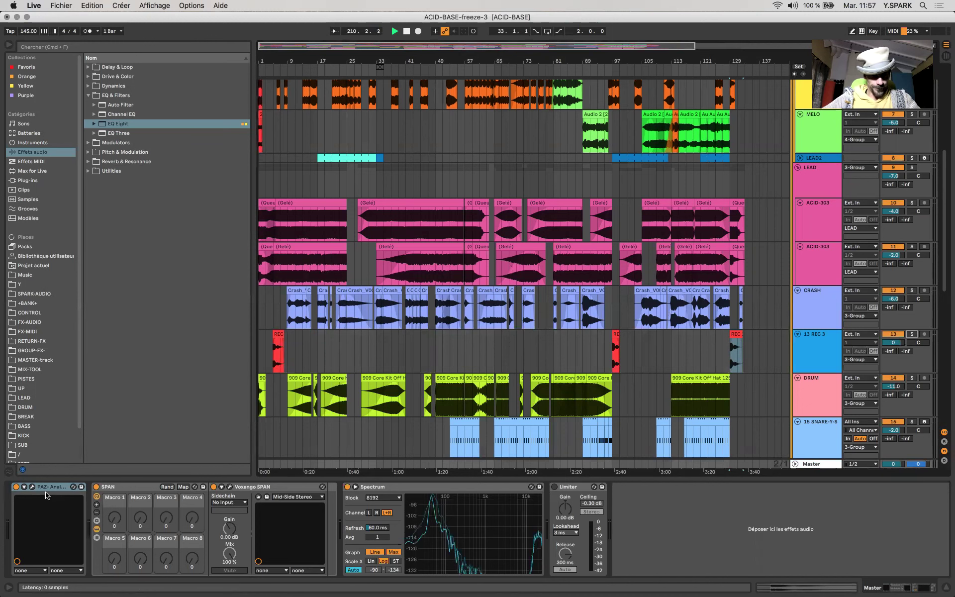
Open PAZ Analyzer and Voxengo SPAN from the master track, clear PAZ's held peaks, and place the two analyzer windows side by side
left_click(32, 486)
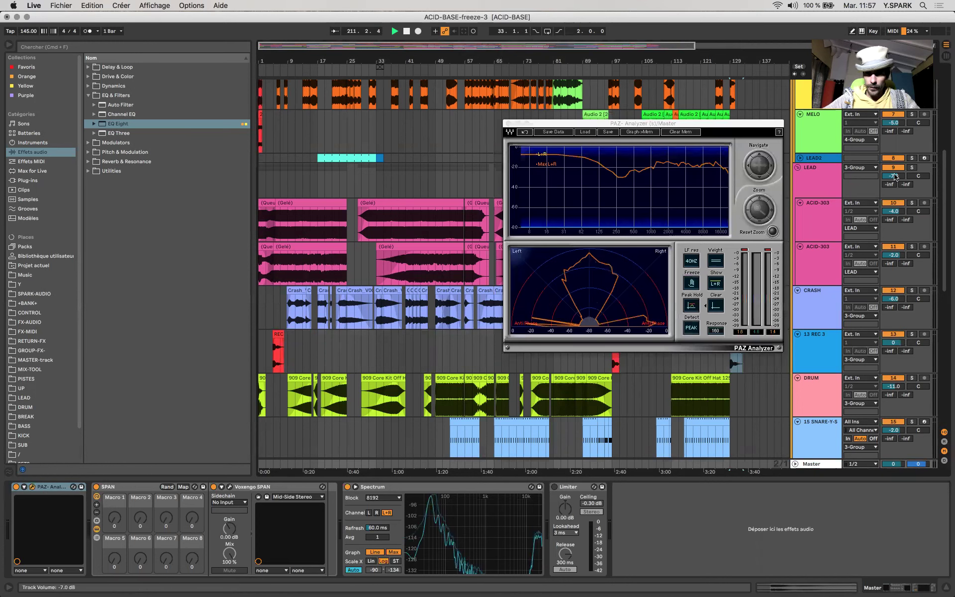
left_click(715, 305)
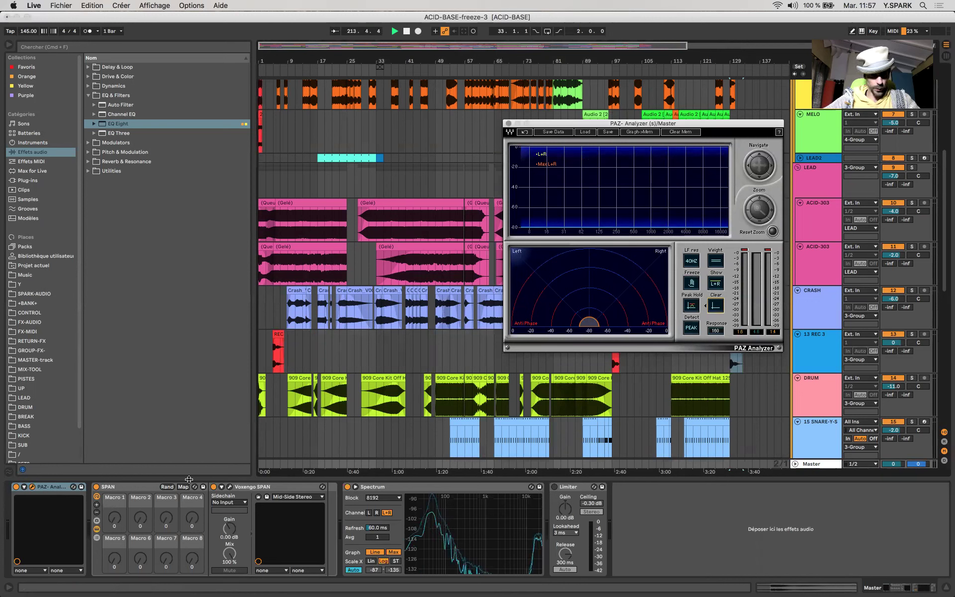
left_click(229, 486)
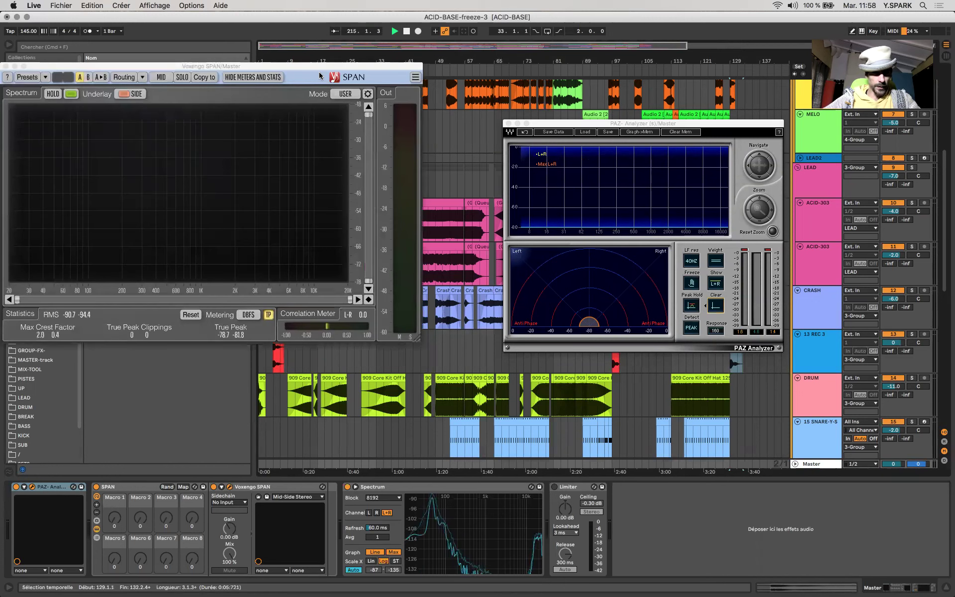
left_click_drag(299, 75, 357, 125)
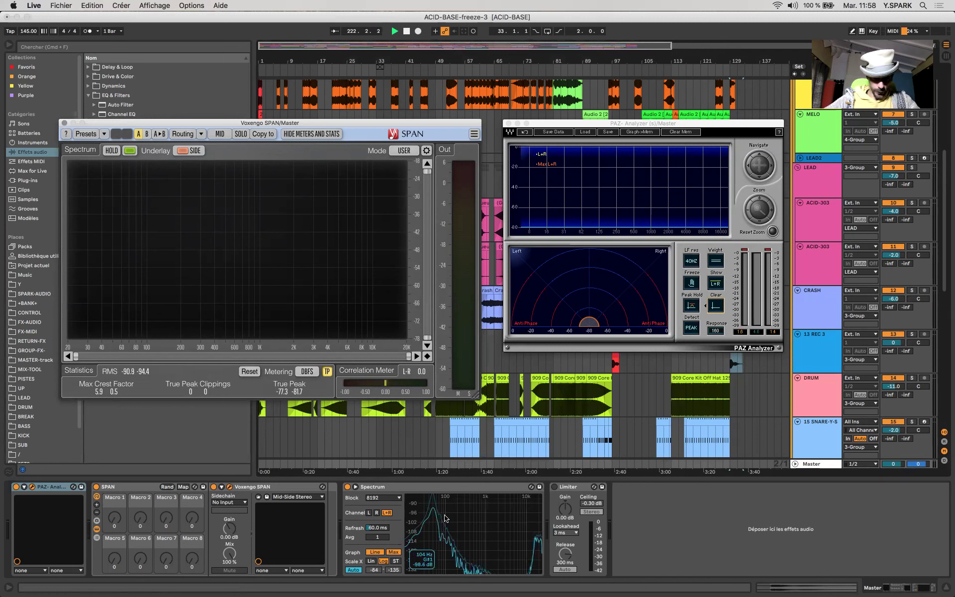
left_click(430, 507)
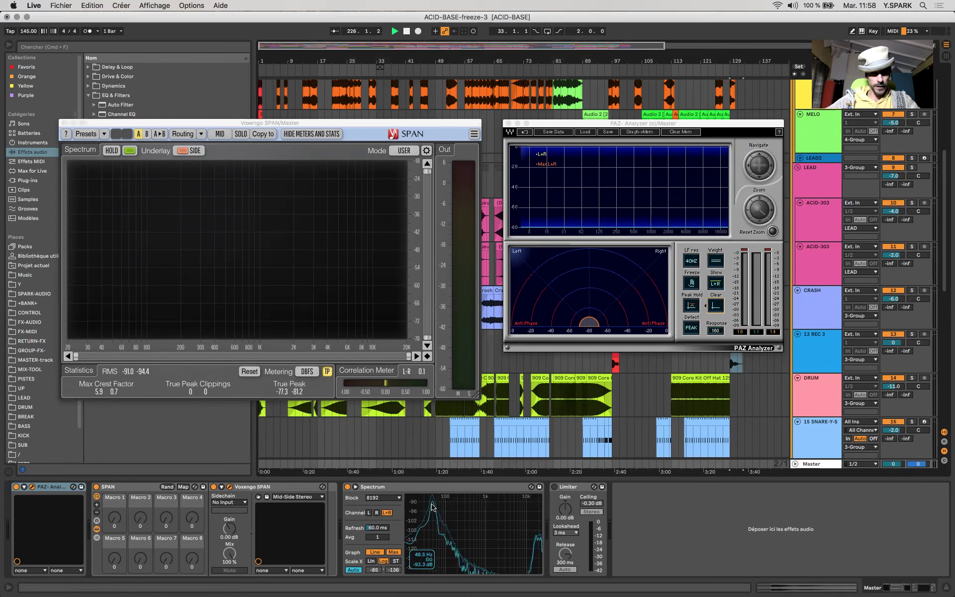
Inspect the Drum Buss in the 19 KICK-ACID track's device chain and return to the master's analyzers
left_click(669, 449)
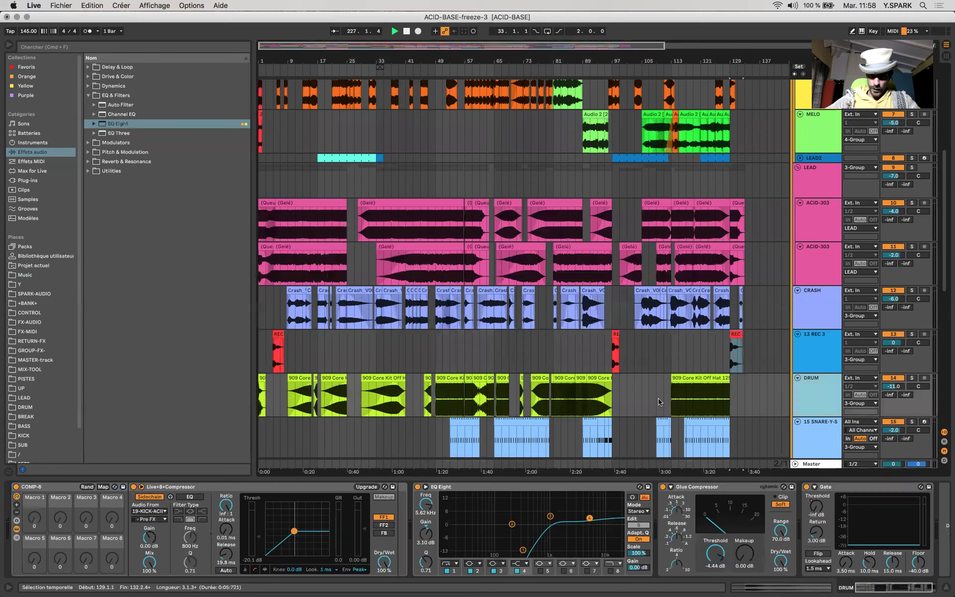
scroll(659, 402, "down", 10)
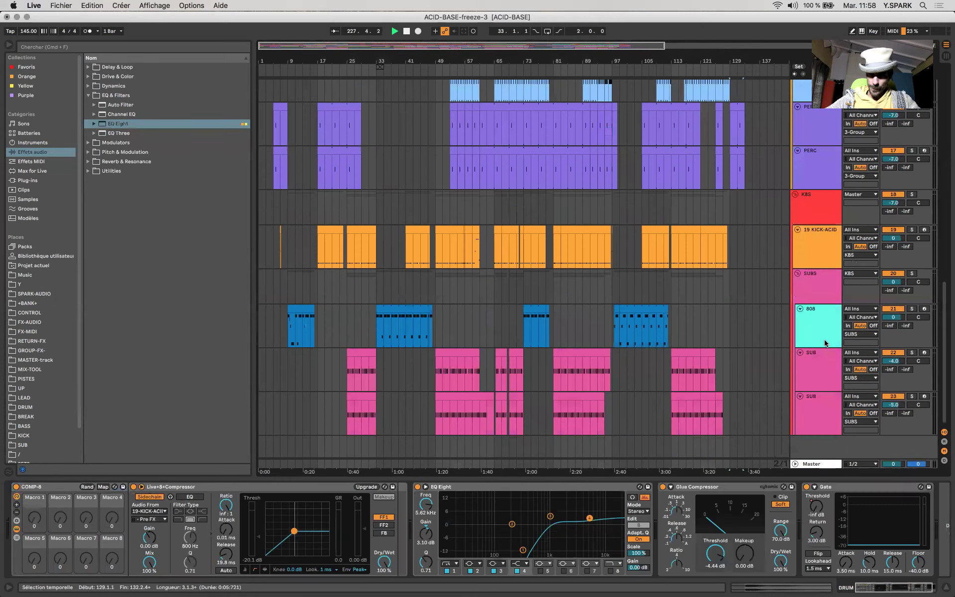
left_click(816, 248)
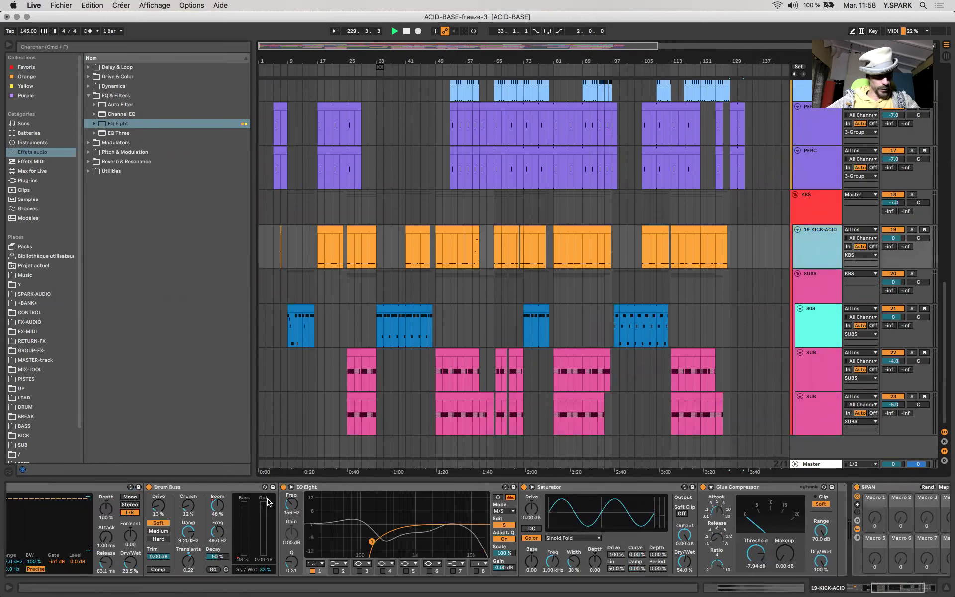
left_click(226, 486)
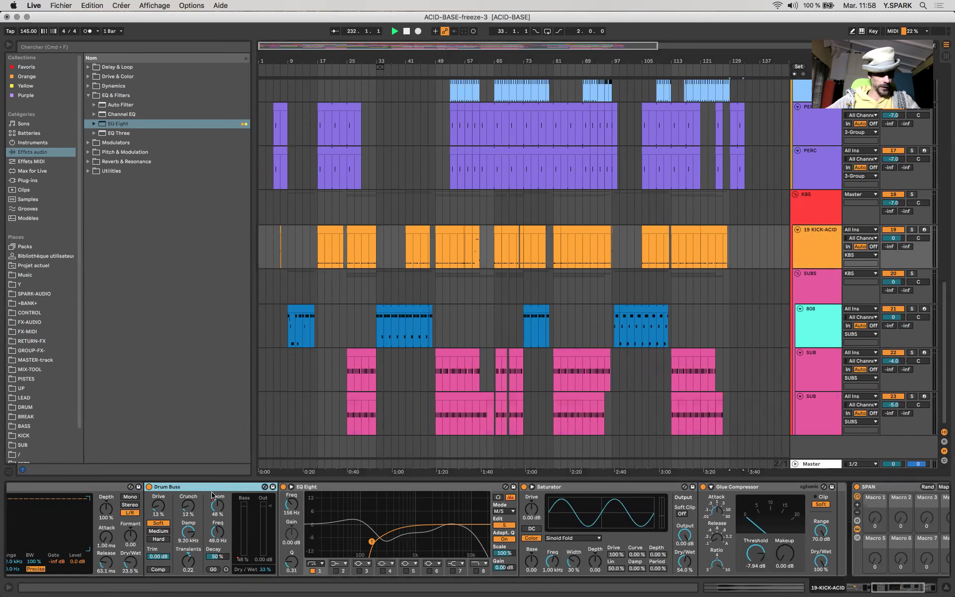
left_click(802, 466)
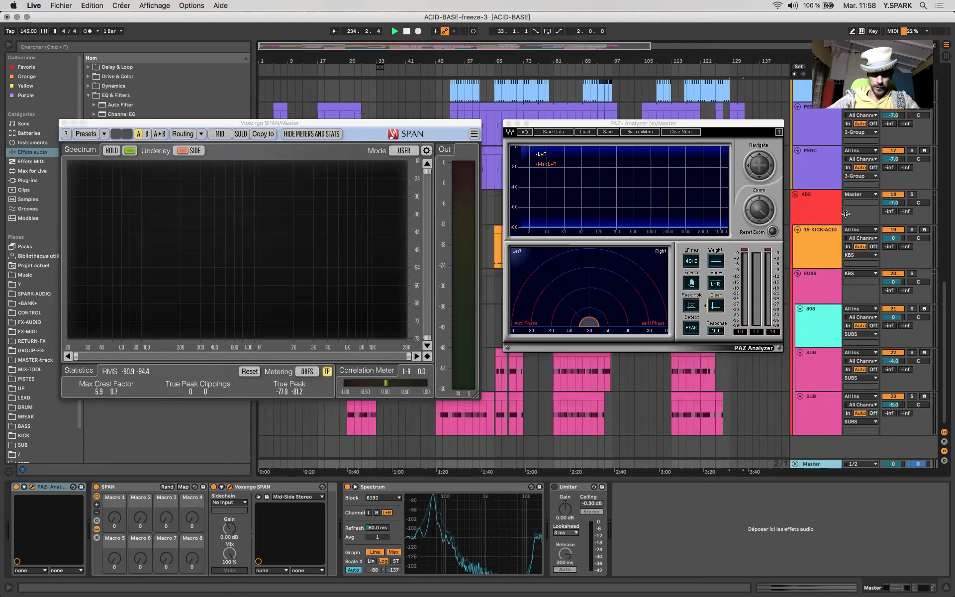
Bypass the Drum Buss on 19 KICK-ACID, compare the signal in the master's Spectrum, and switch the Drum Buss back on
left_click(818, 246)
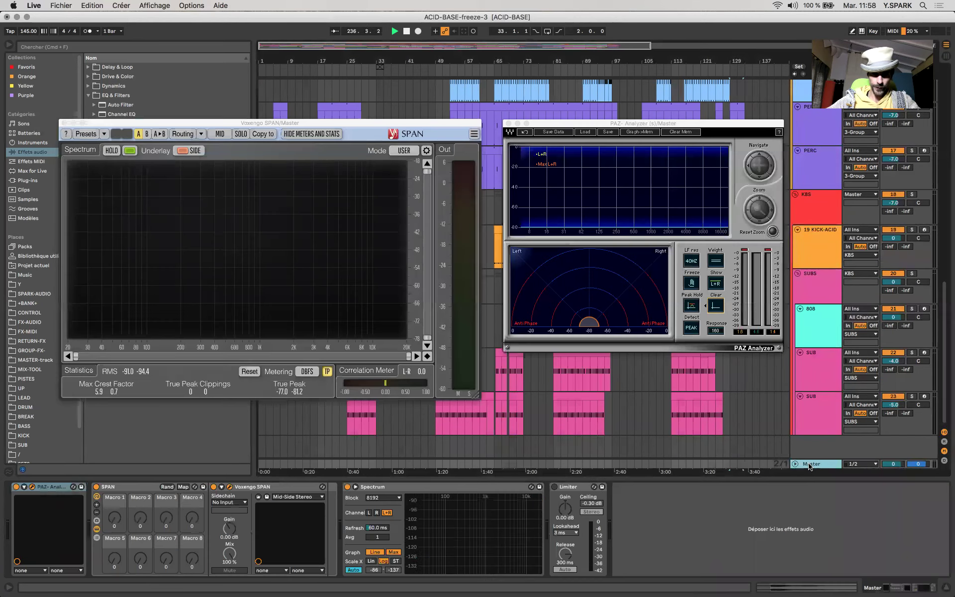
left_click(809, 465)
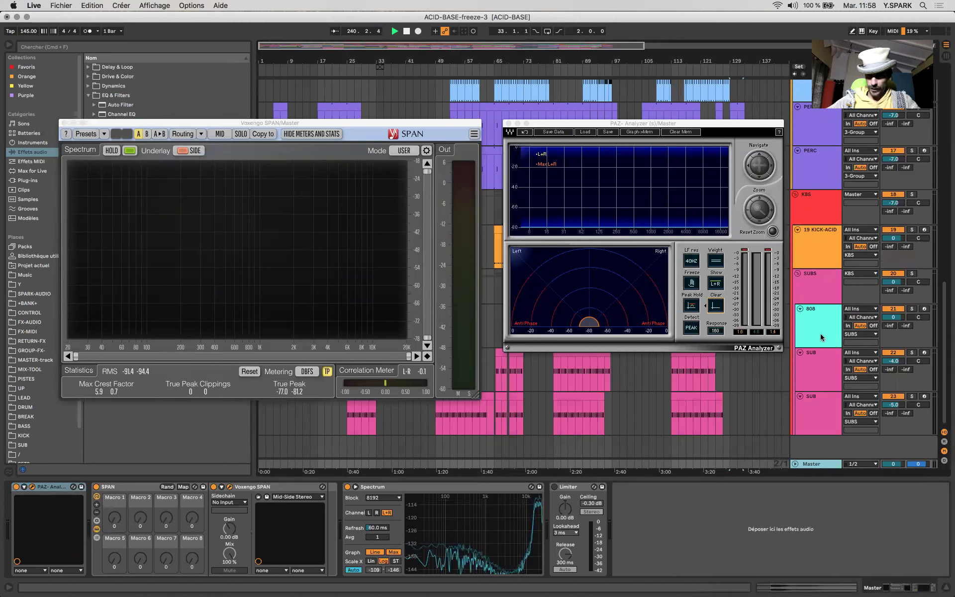
left_click(823, 248)
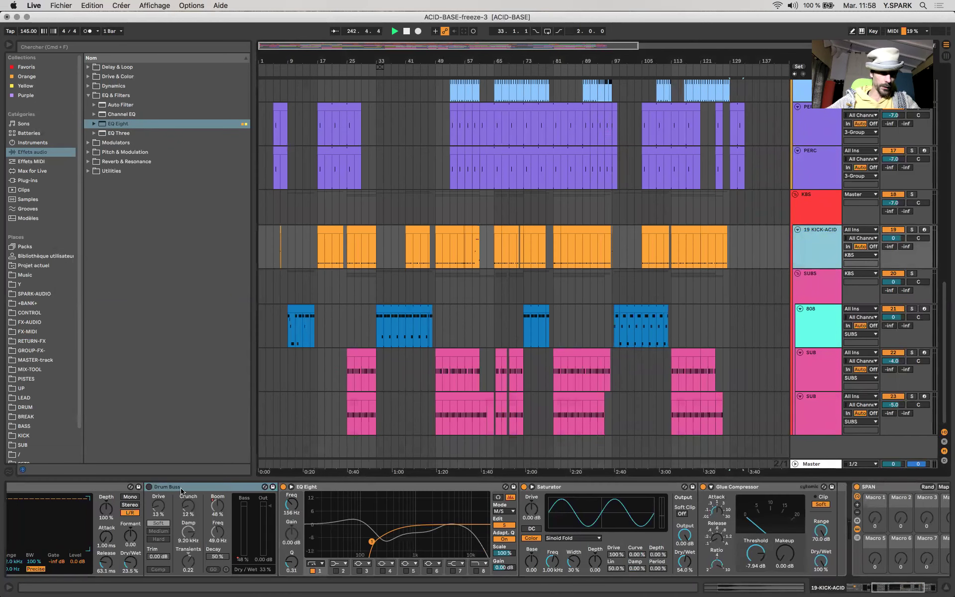
left_click(149, 488)
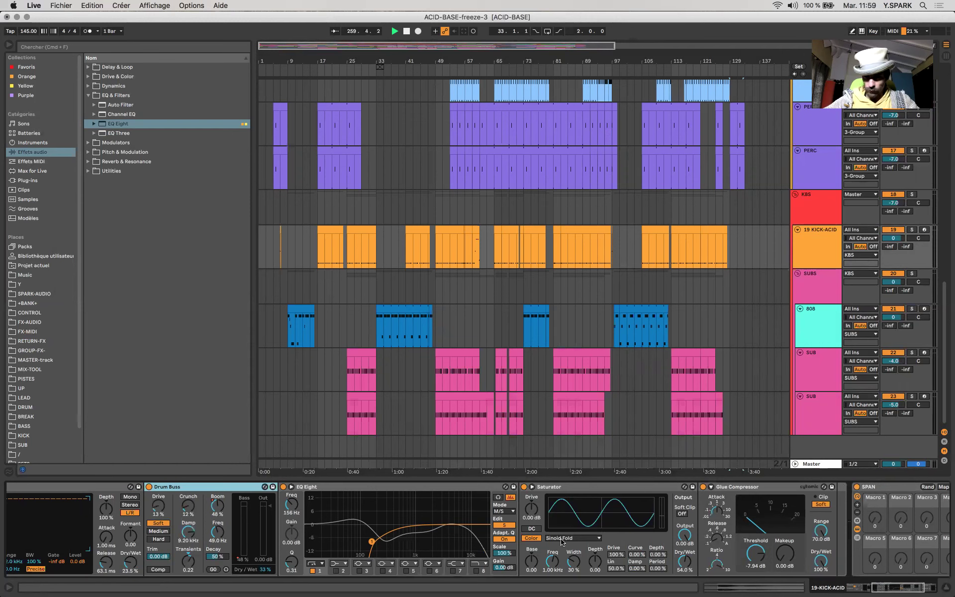
View the 808 track's devices, and audition the song from bars 17, 29 and 23 with the master's analyzers shown
left_click(808, 343)
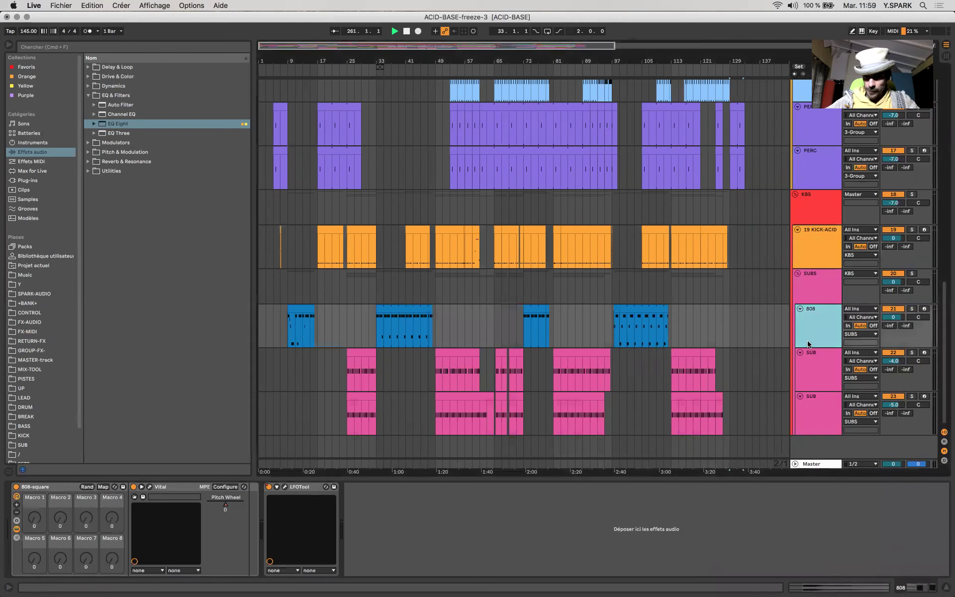
left_click(440, 466)
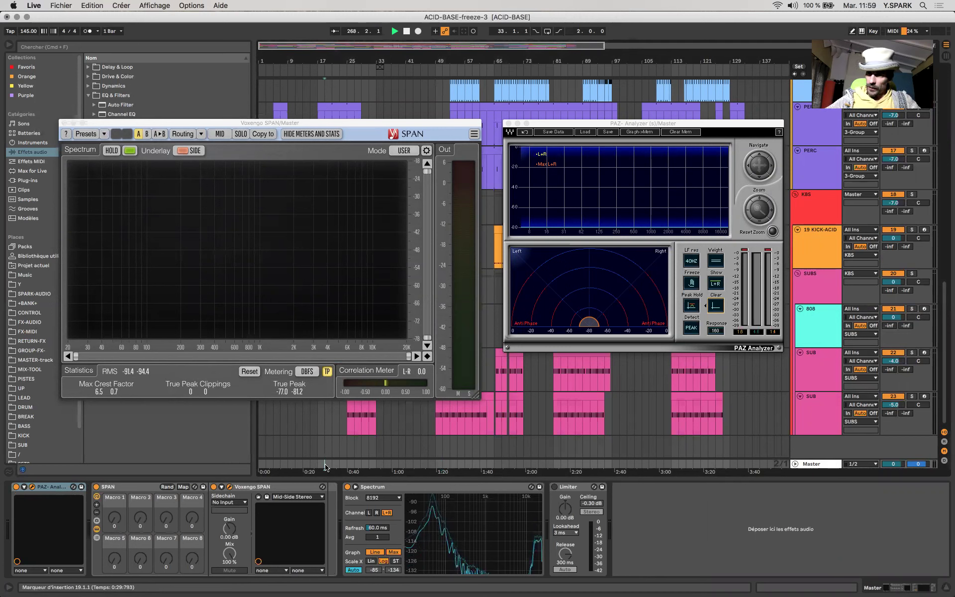
scroll(815, 374, "down", 3)
scroll(816, 374, "up", 3)
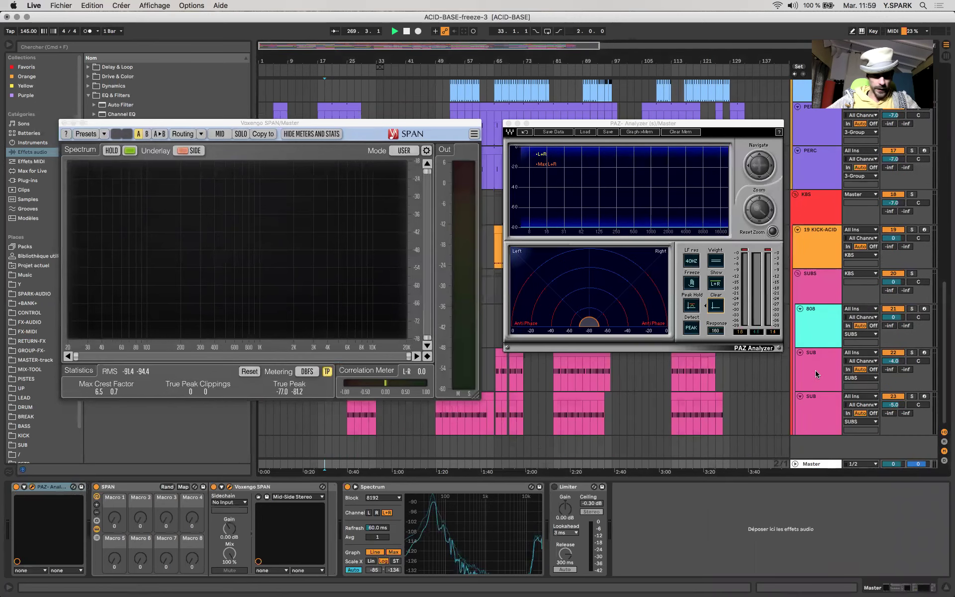
left_click(317, 463)
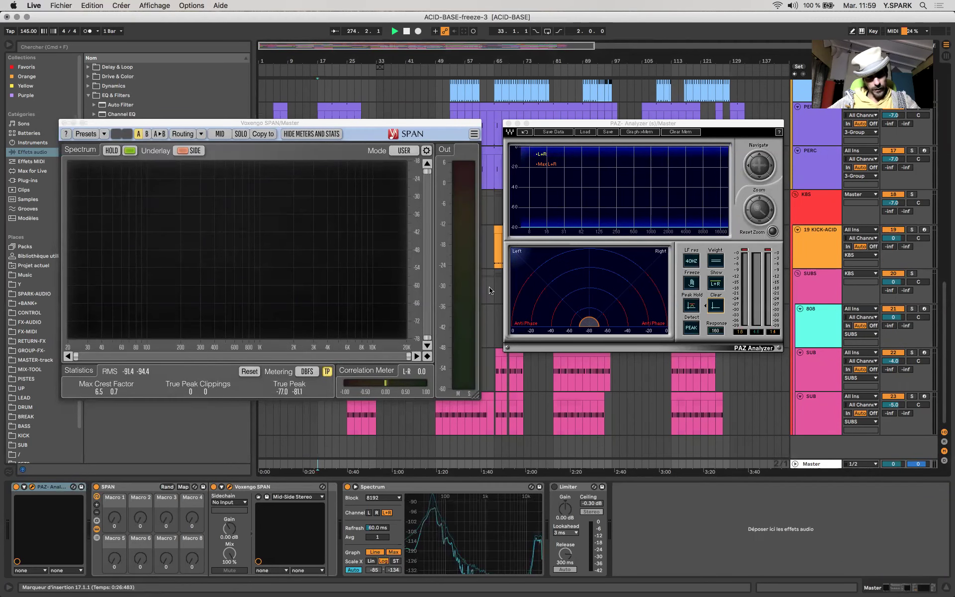
left_click(358, 463)
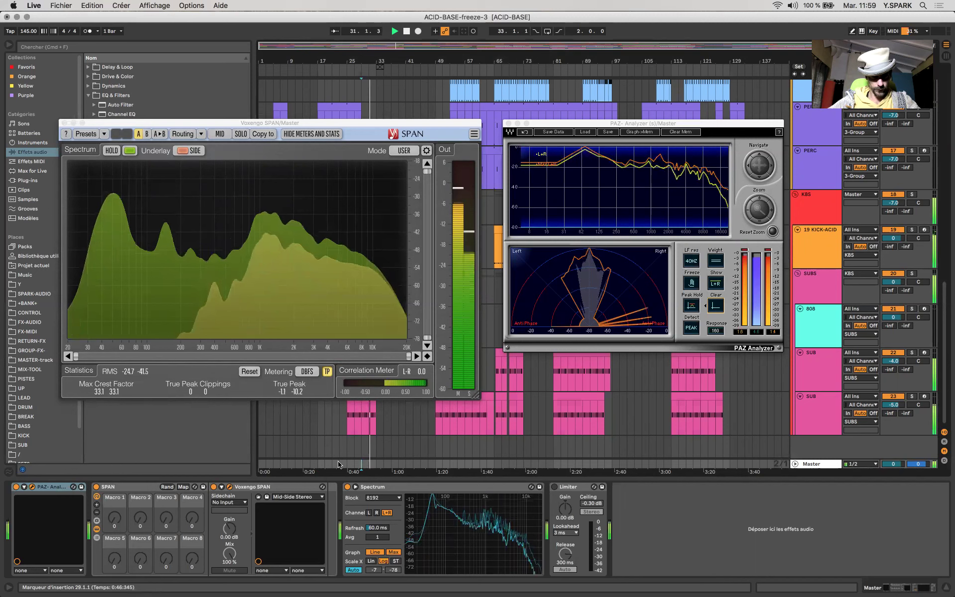
left_click(338, 464)
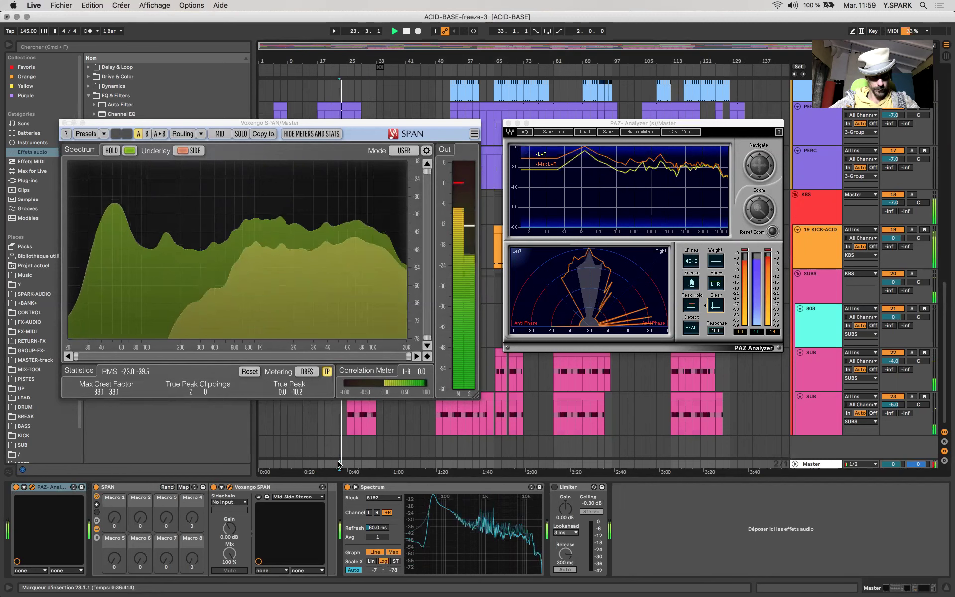
Audition the arrangement from bars 43, 53 and 71 while watching the spectrum and stereo image on the master
left_click(414, 464)
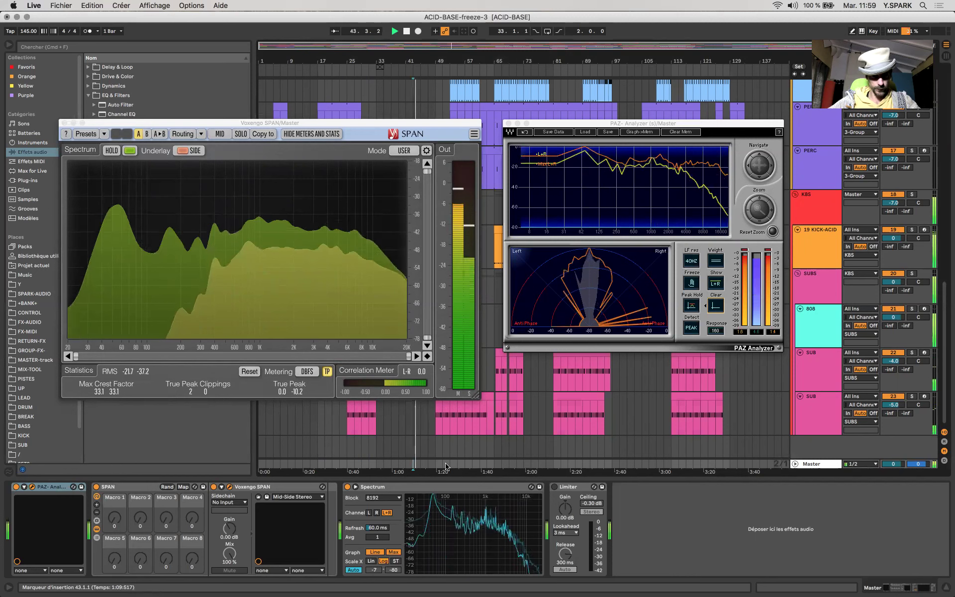
left_click(453, 467)
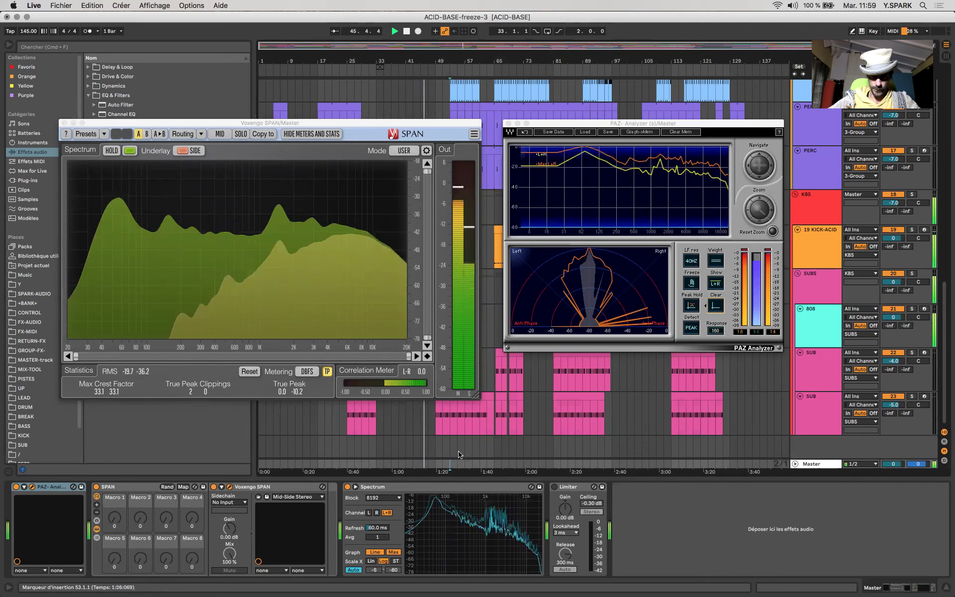
key("space")
key("space")
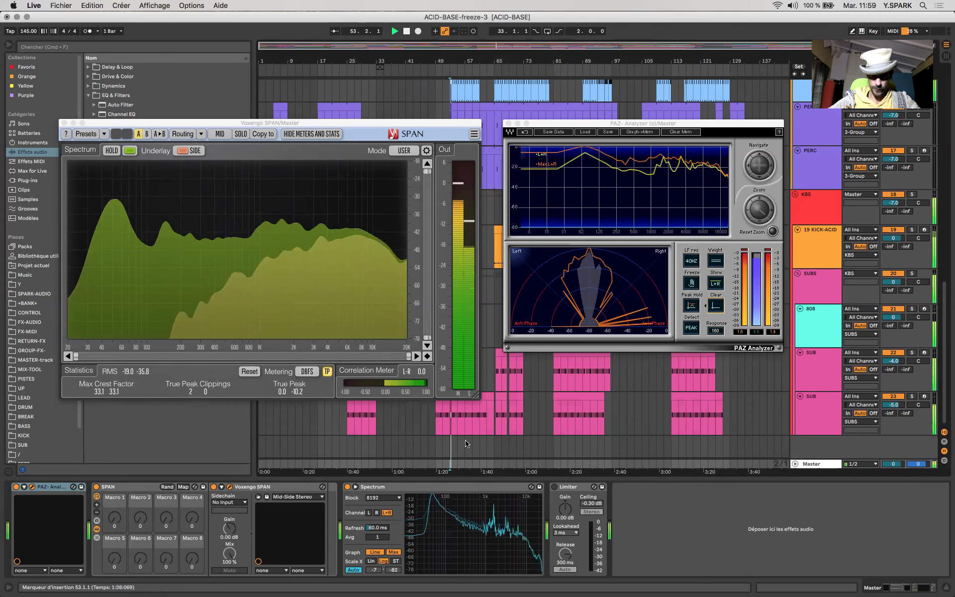
left_click(512, 463)
key("space")
key("space")
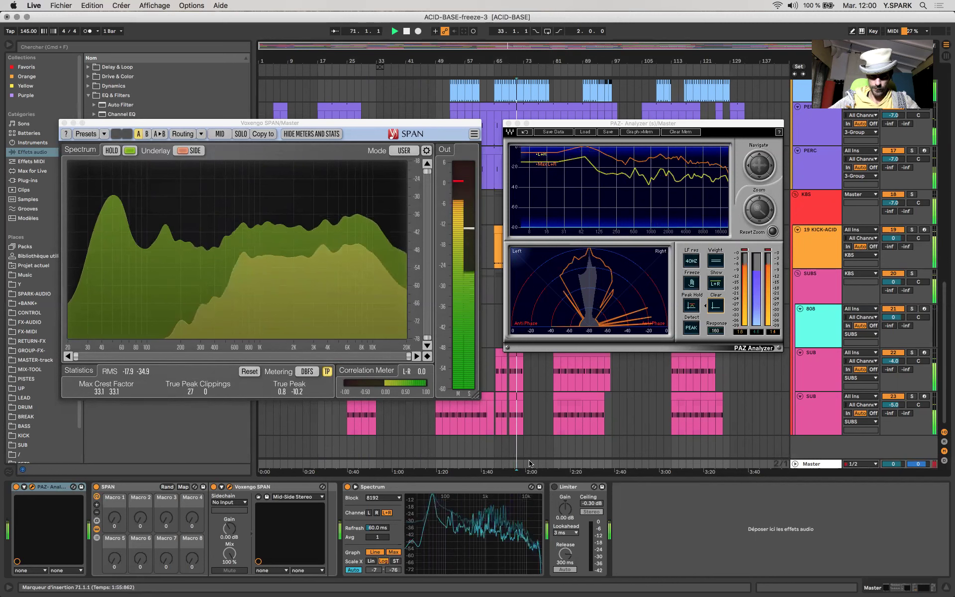
Audition the arrangement from bars 87, 107 and 115, and place the insertion marker at bar 113 with playback stopped
left_click(573, 466)
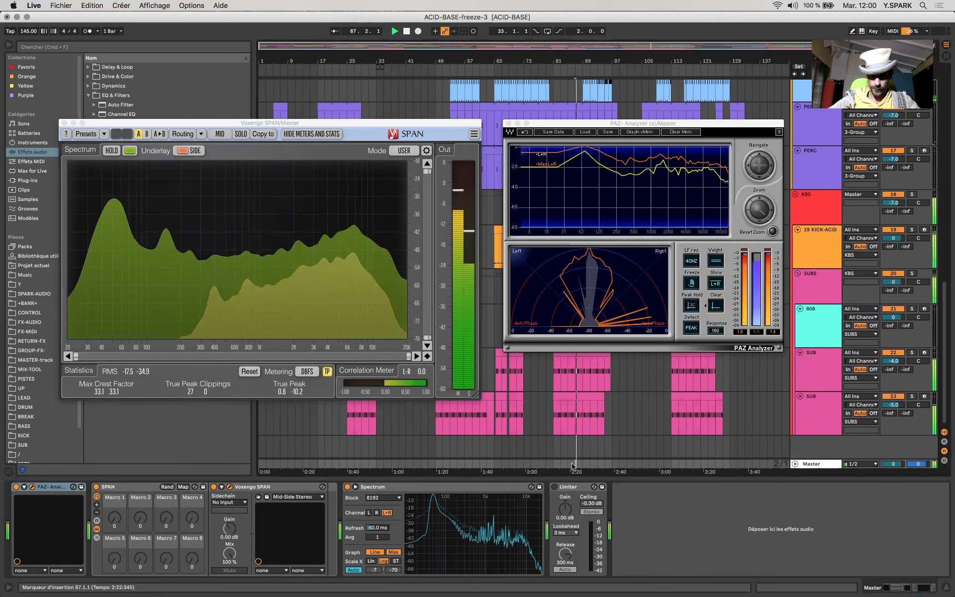
left_click(649, 462)
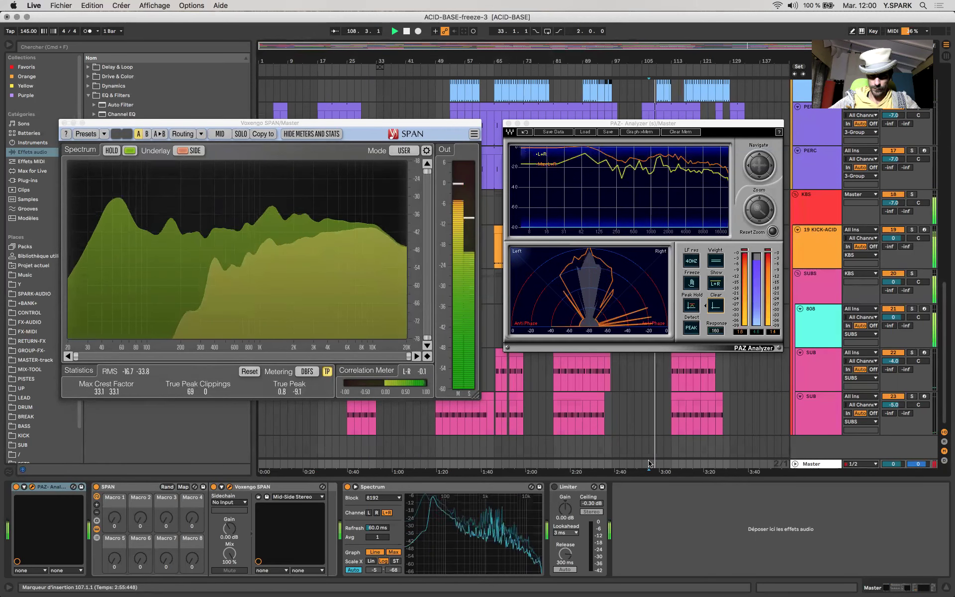
left_click(679, 466)
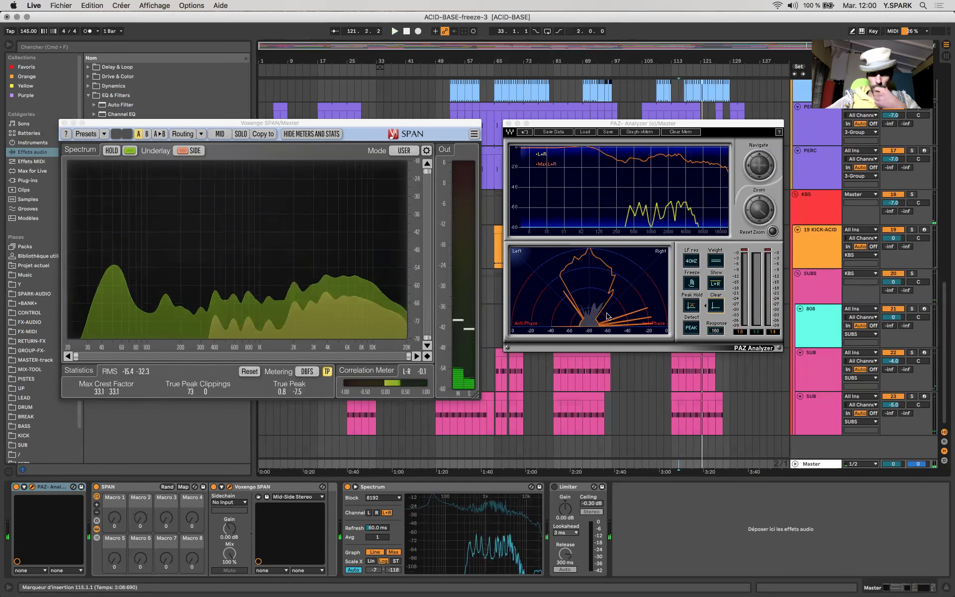
left_click(670, 406)
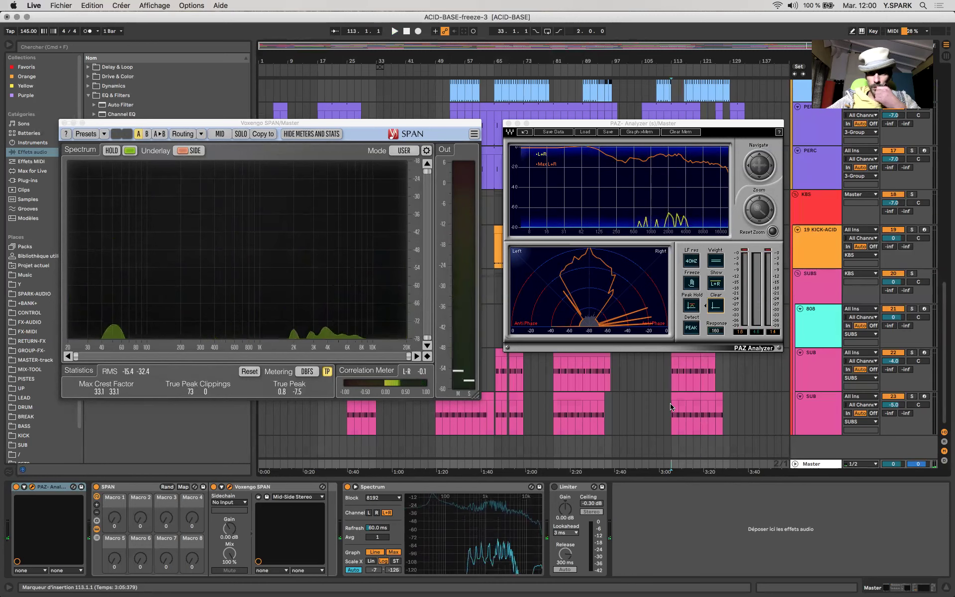
Solo the LEAD group, toggle its EQ Eight, and play from bar 113 to examine its low frequencies in the master's analyzers
left_click(670, 408)
scroll(671, 409, "up", 15)
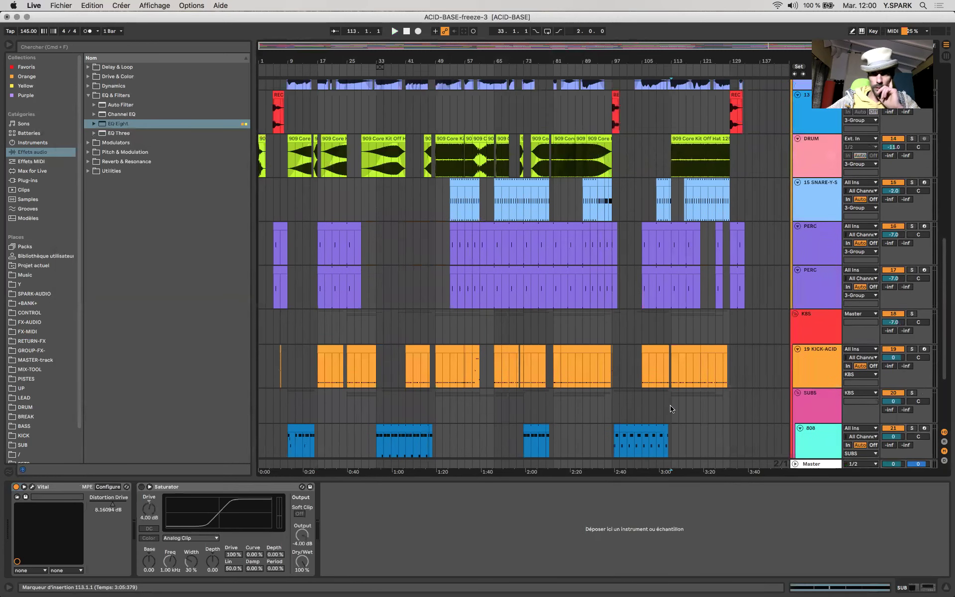
scroll(670, 409, "up", 2)
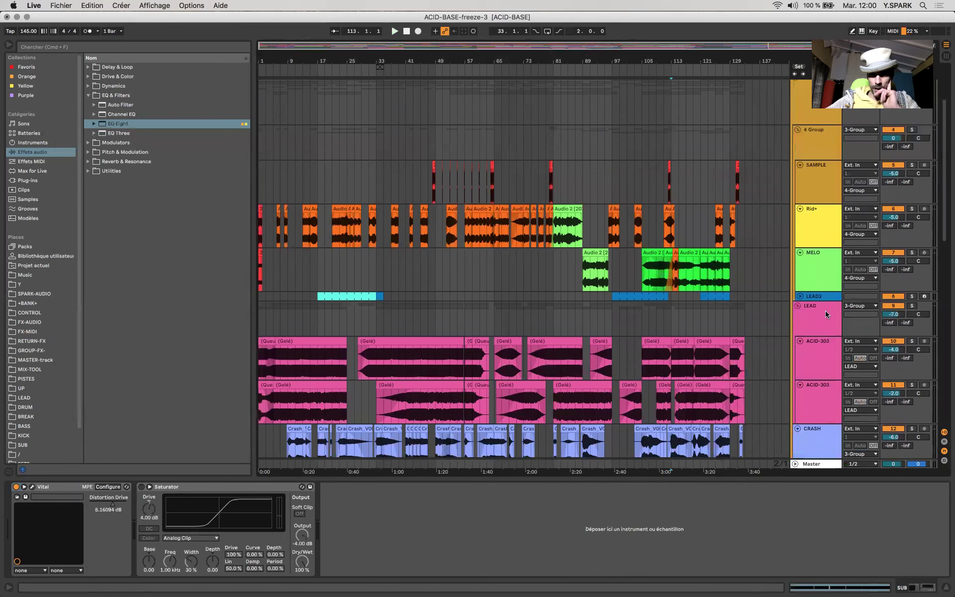
left_click(455, 419)
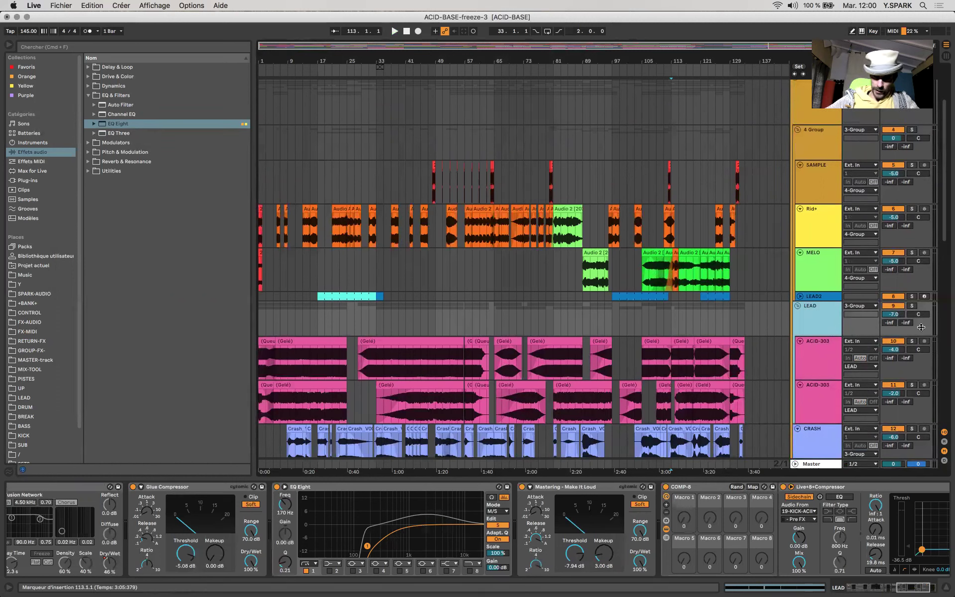
left_click(910, 306)
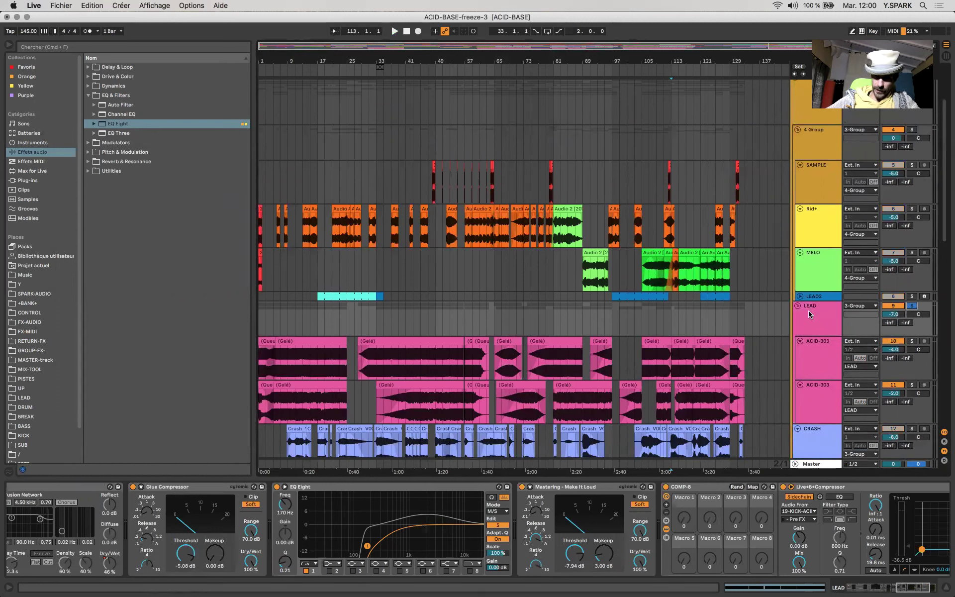
left_click(276, 487)
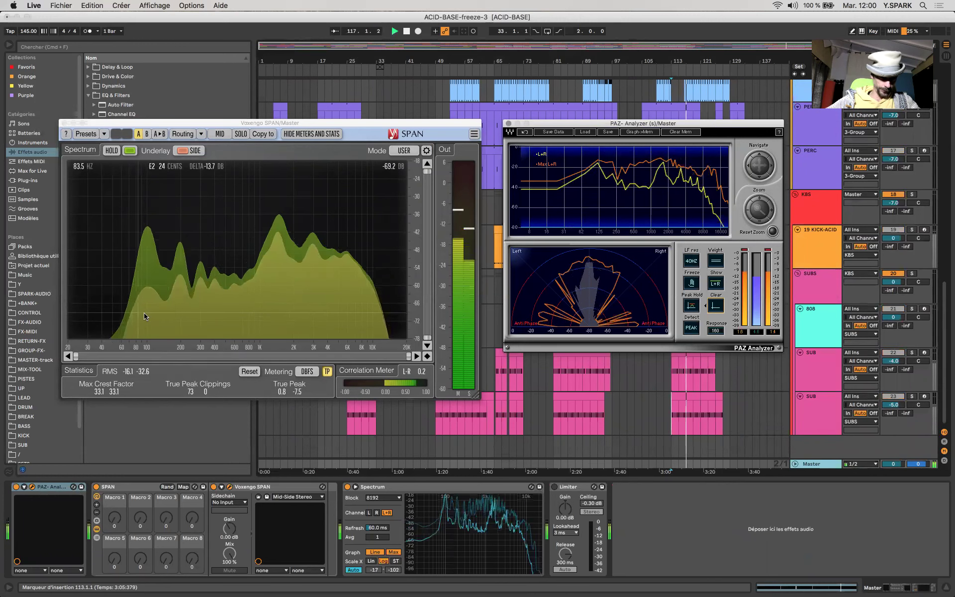
key("space")
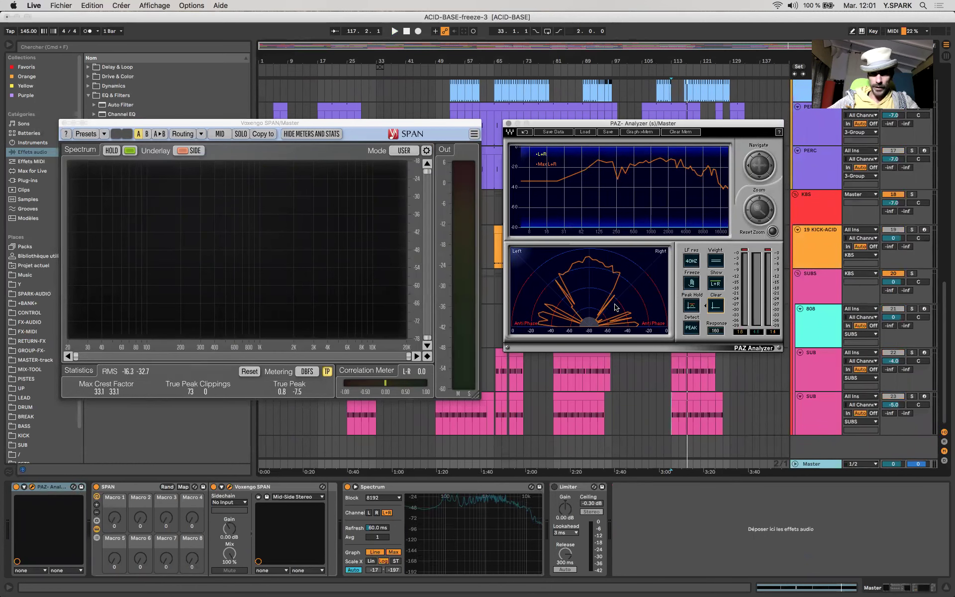
View the KICK-ACID track's devices, and audition the soloed LEAD group from bar 113 with its EQ Eight bypassed and re-enabled
left_click(810, 234)
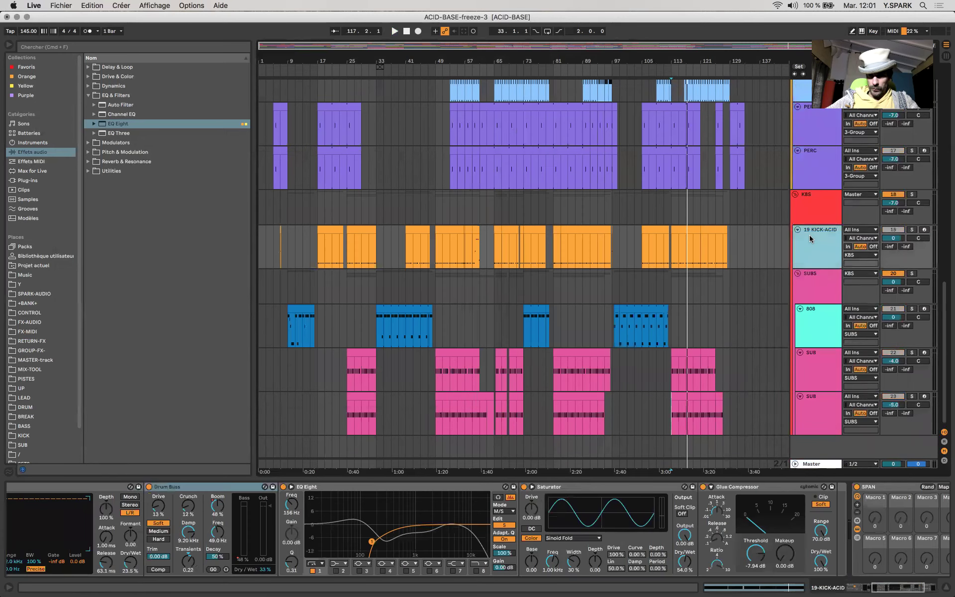
scroll(809, 239, "up", 5)
scroll(810, 239, "up", 8)
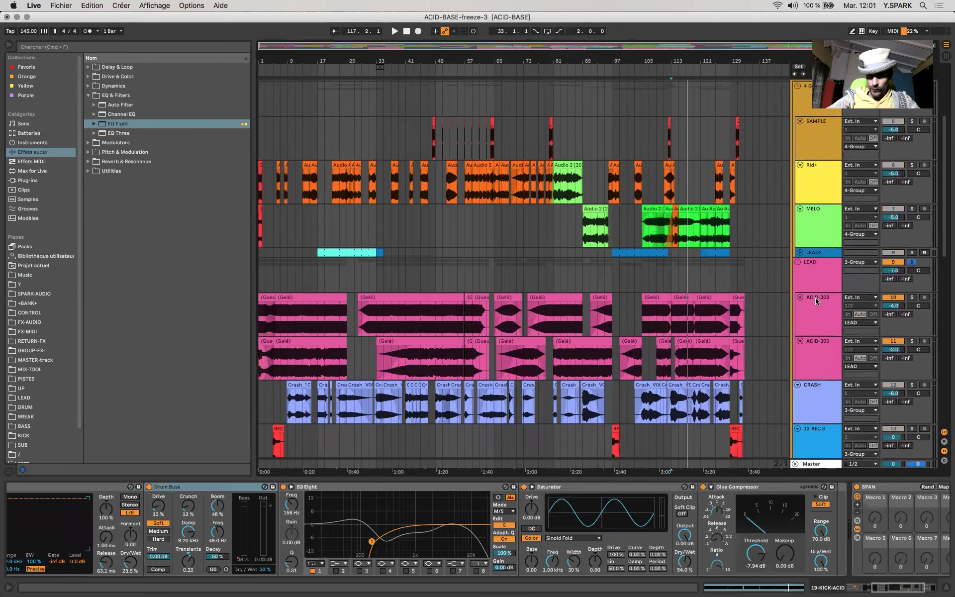
left_click(817, 288)
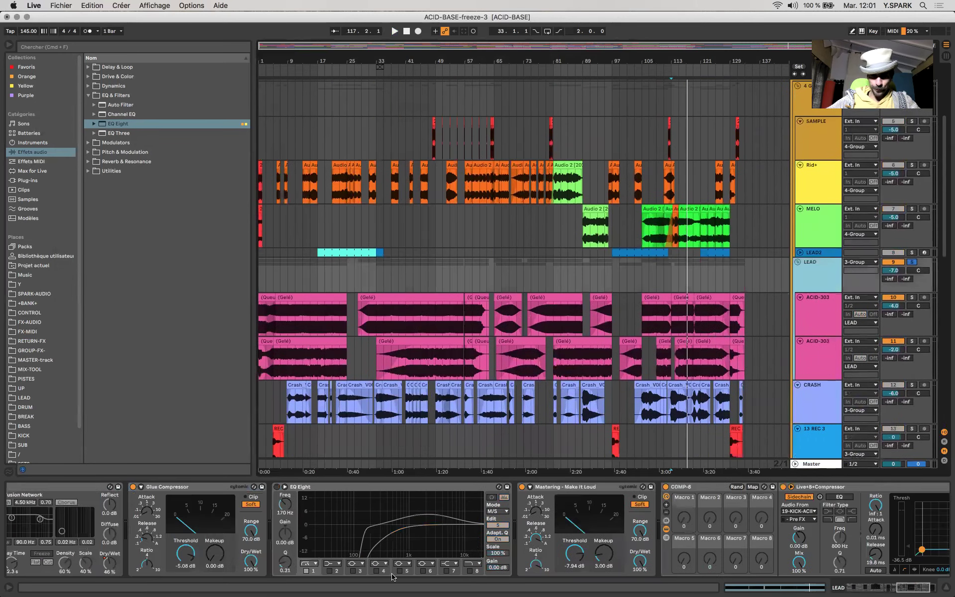
left_click(277, 487)
left_click(277, 487)
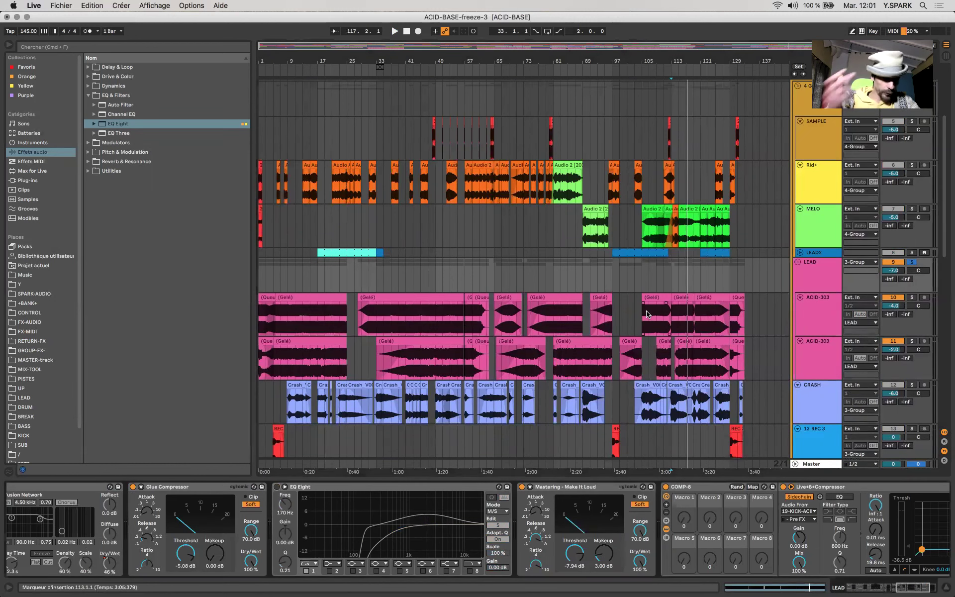
key("space")
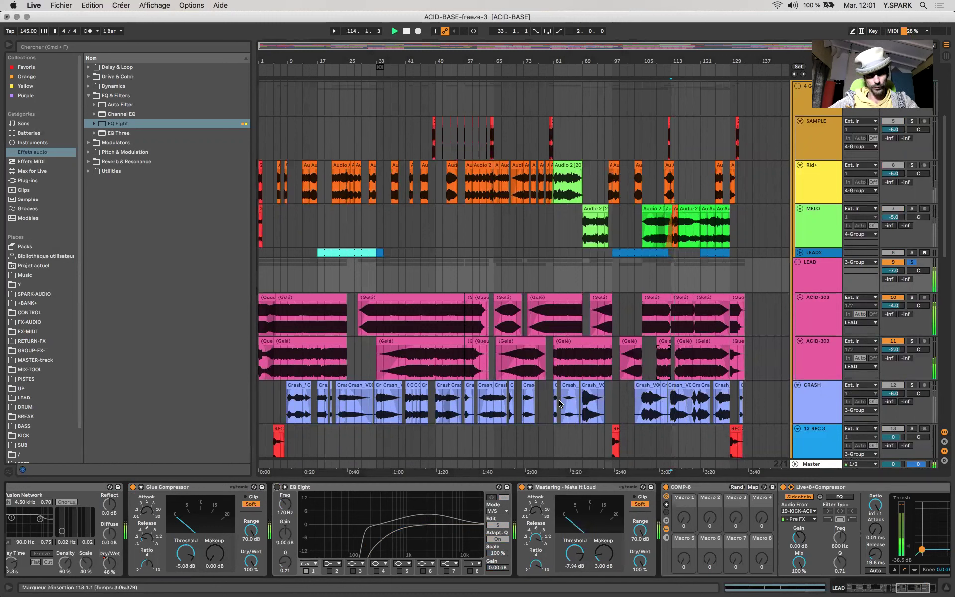
left_click(277, 487)
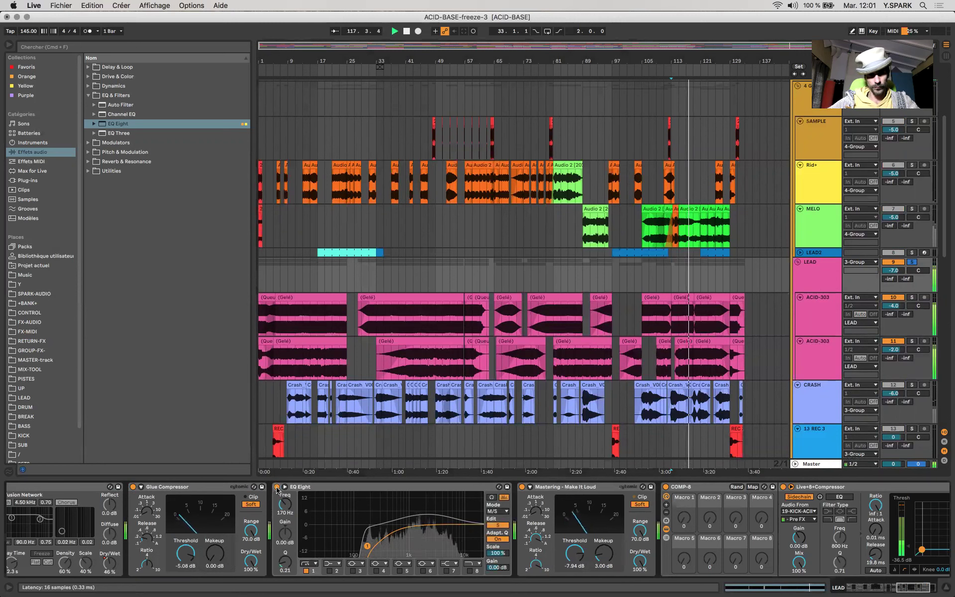
Set the low-mid band of the LEAD EQ Eight's mid channel to 211 Hz and 2.60 dB gain, and unsolo the LEAD group
left_click(497, 526)
mouse_move(367, 535)
left_mouse_down()
mouse_move(350, 502)
mouse_move(361, 503)
mouse_move(355, 534)
mouse_move(373, 518)
left_mouse_up()
left_click(370, 523)
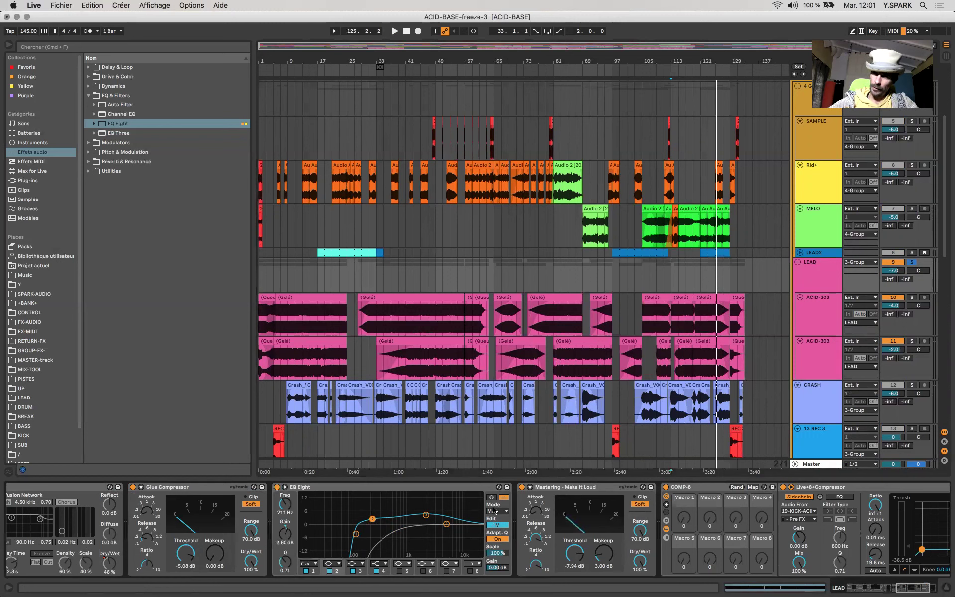
left_click(911, 262)
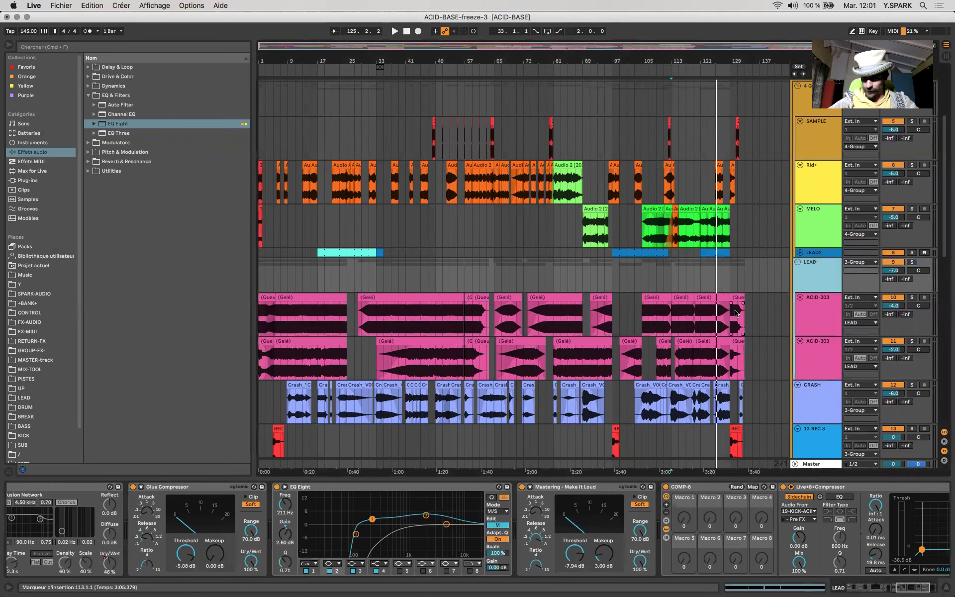
Examine the LEAD2 track's device chain from bar 121, including its EQ Eight, and show the master's analyzers again
left_click(720, 250)
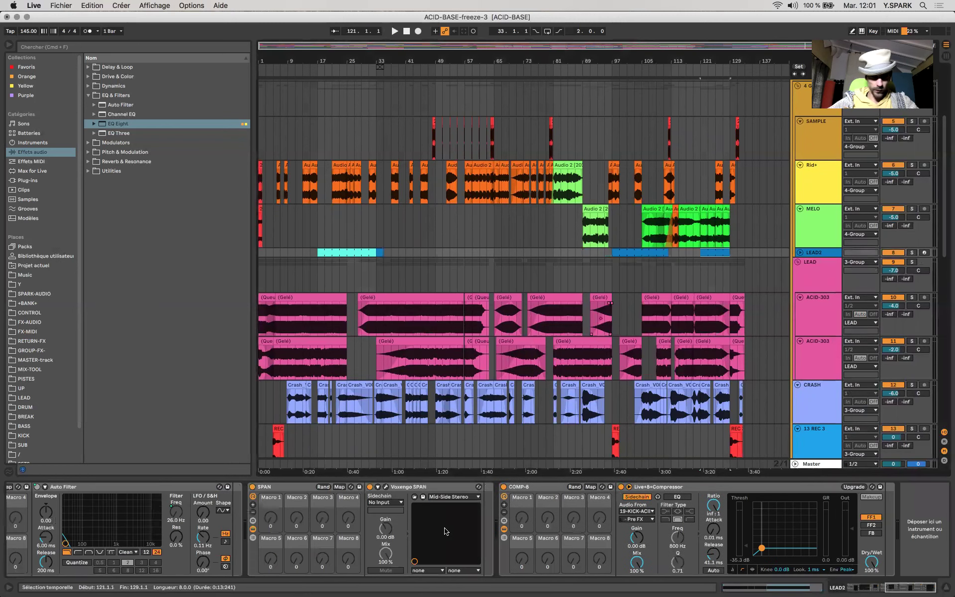
scroll(647, 527, "left", 10)
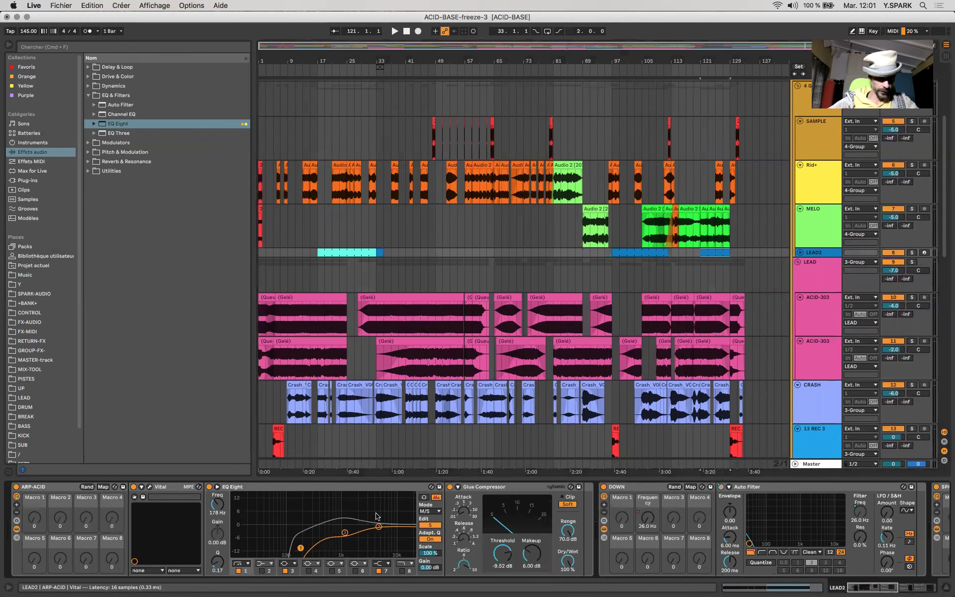
scroll(696, 447, "down", 5)
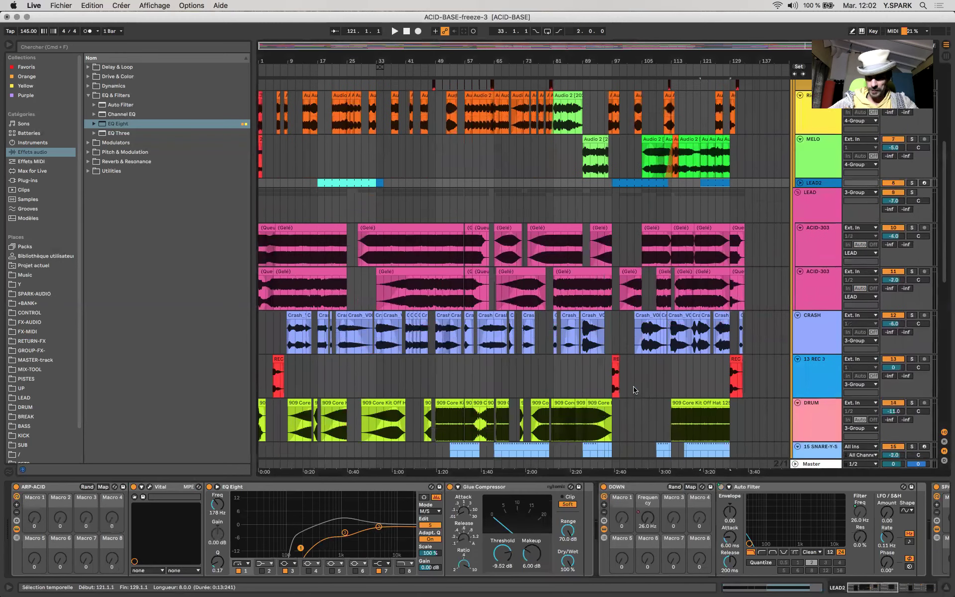
left_click(730, 466)
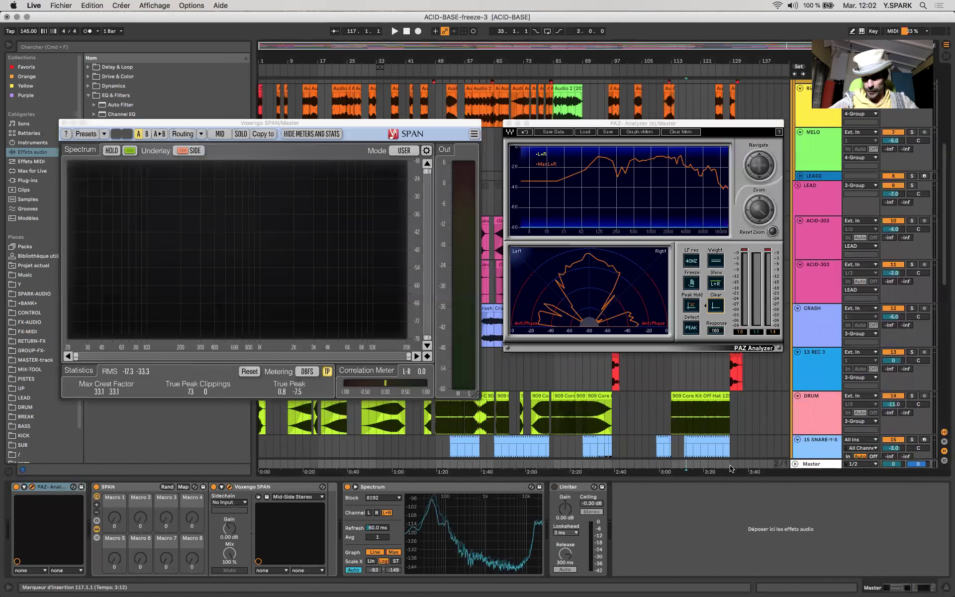
Bypass the EQ Eight on the REC 3 track and play the full mix from bar 129 with the master's analyzers shown
left_click(910, 368)
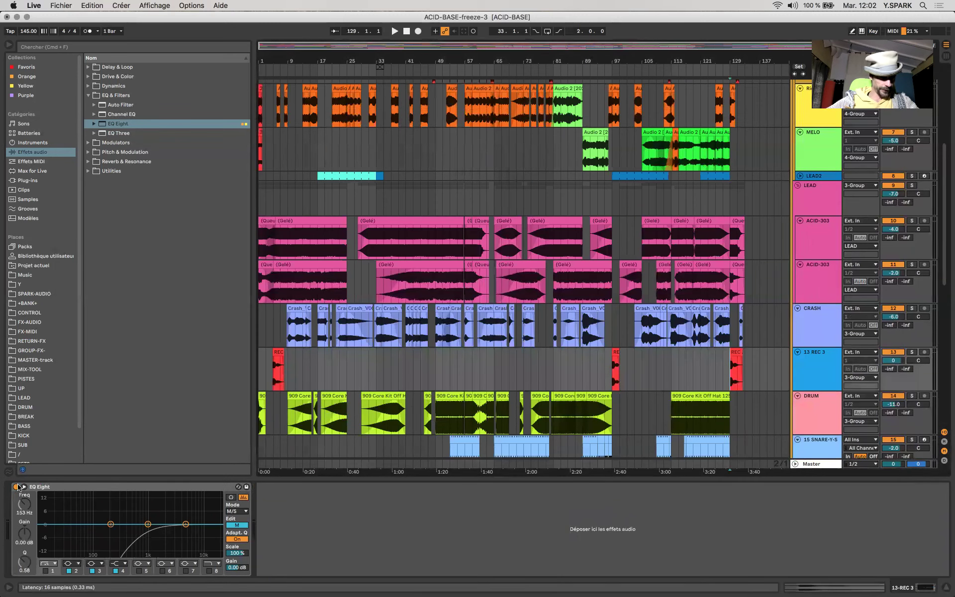
left_click(17, 487)
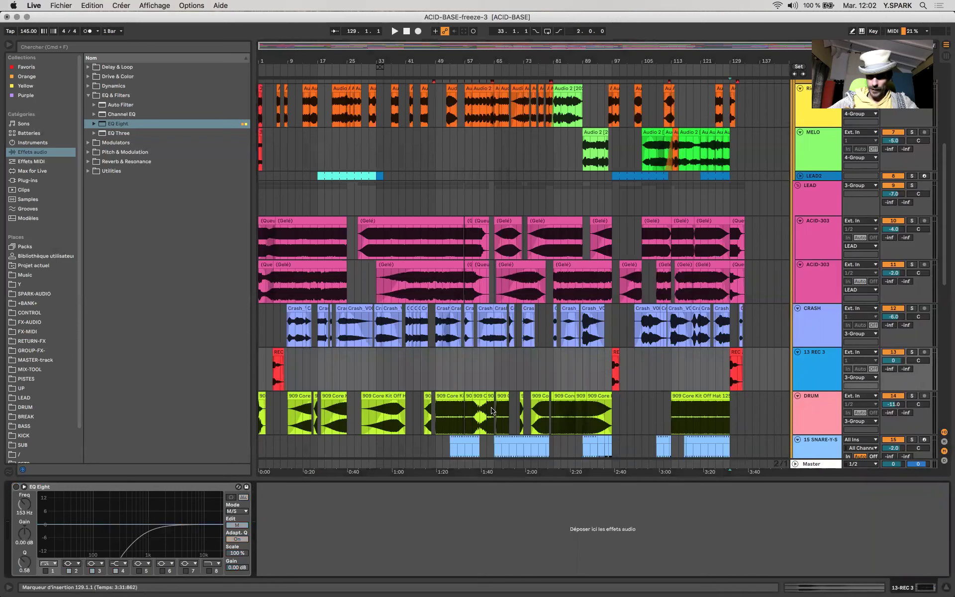
left_click(731, 351)
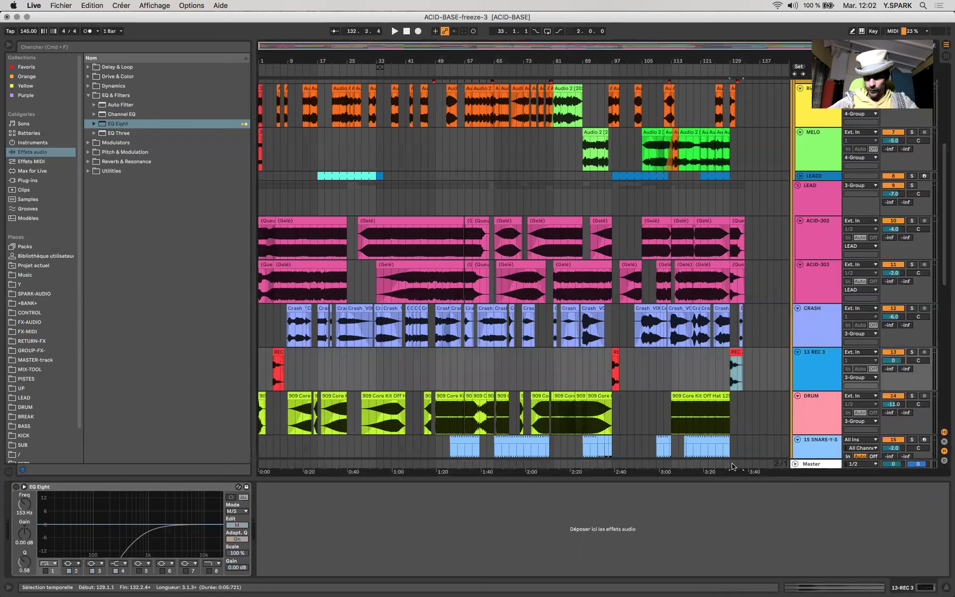
left_click(732, 466)
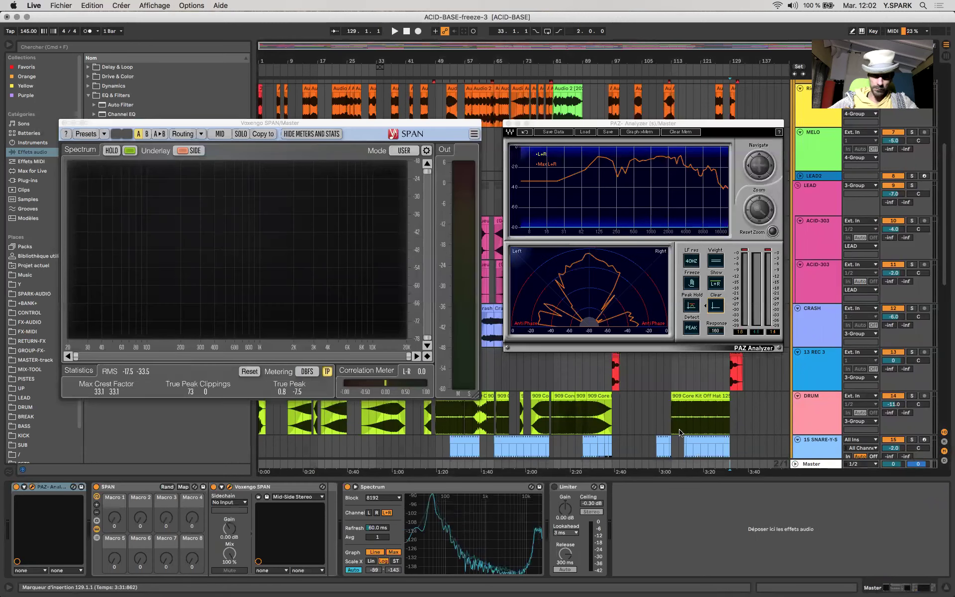
key("space")
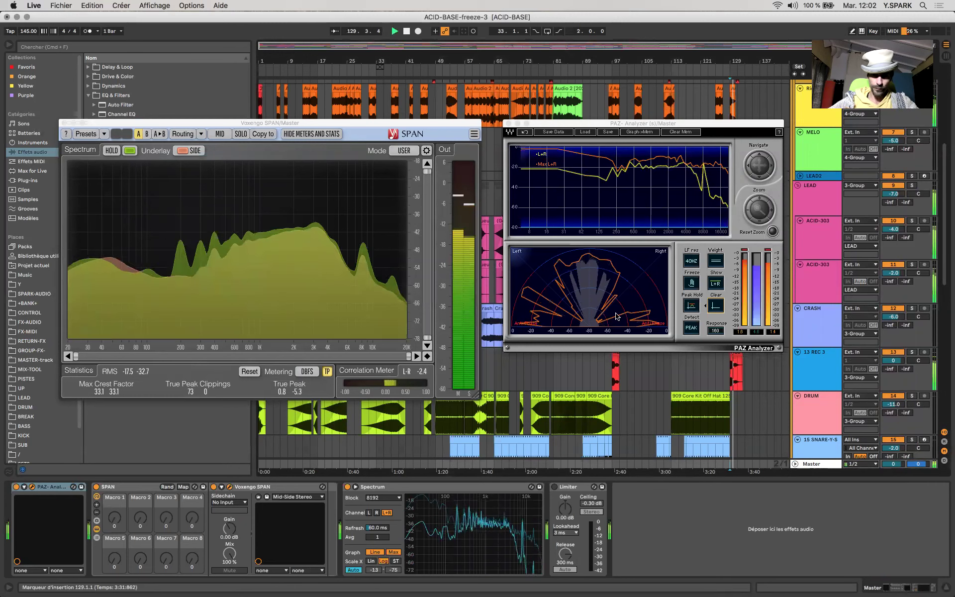
Solo the REC 3 track and play from bar 129 to examine its unfiltered spectrum on the master
left_click(912, 352)
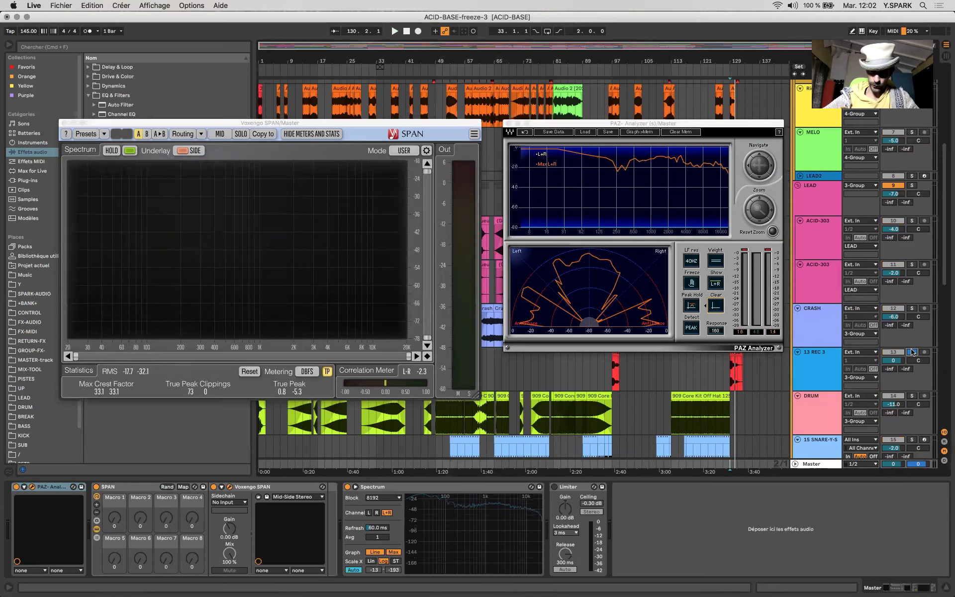
key("space")
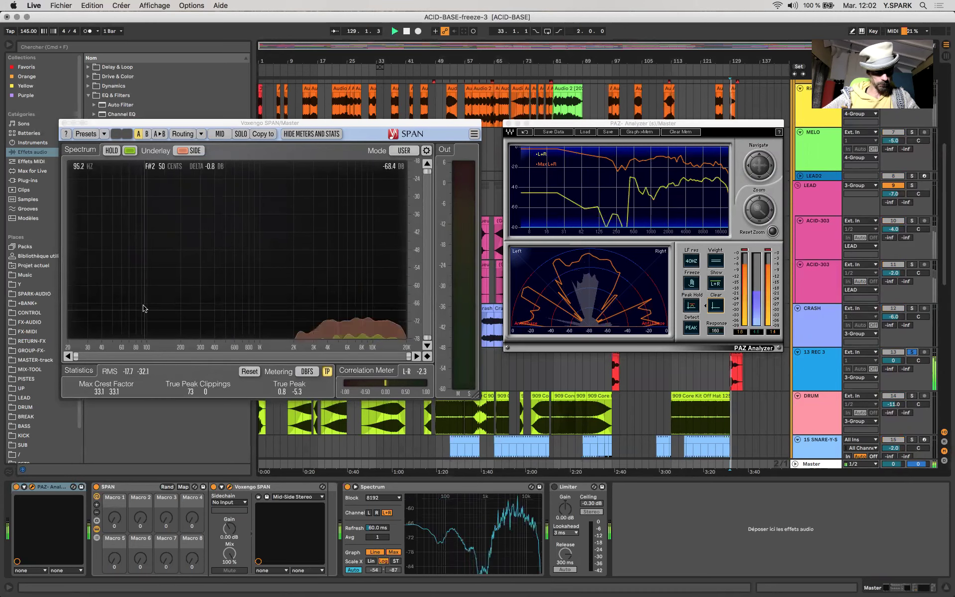
key("space")
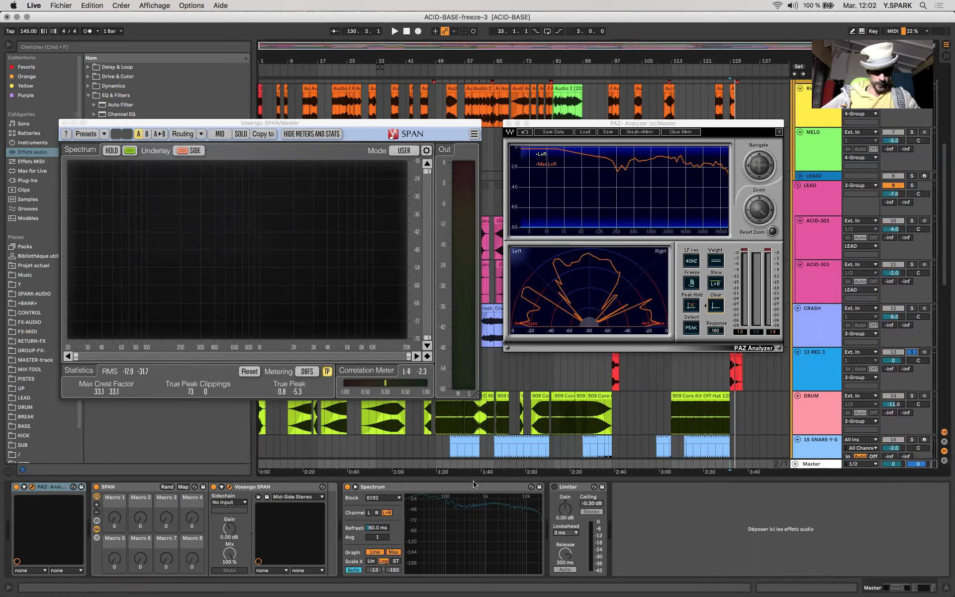
Re-enable the REC 3 track's EQ Eight and play the soloed track from bar 129 while watching the master's analyzers
left_click(816, 369)
left_click(16, 488)
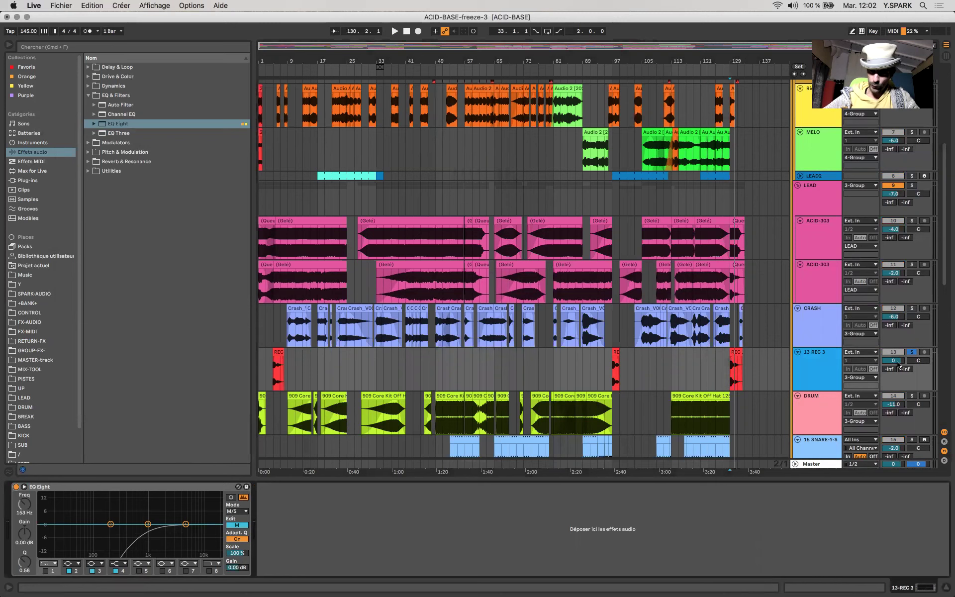
left_click(815, 464)
key("space")
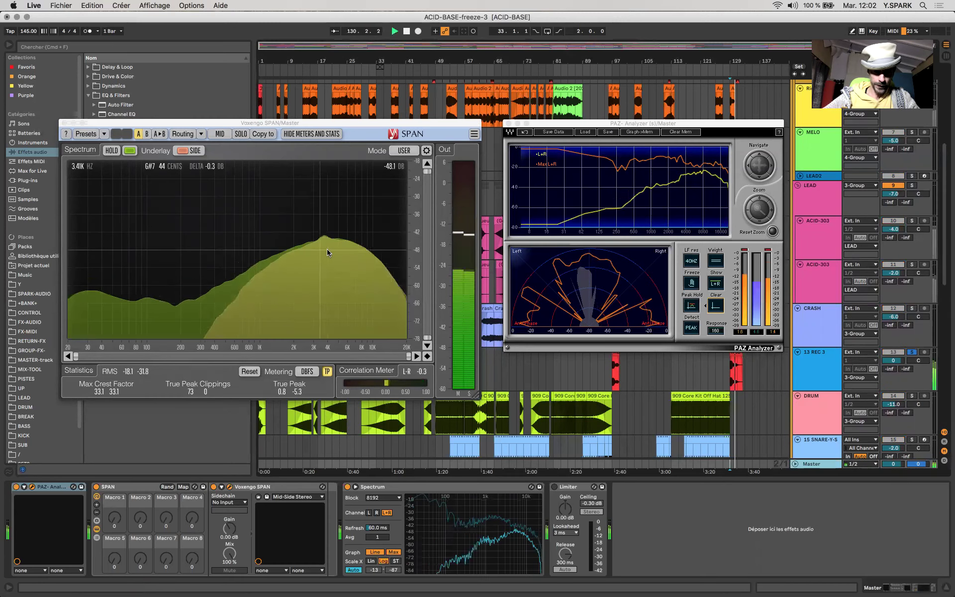
key("space")
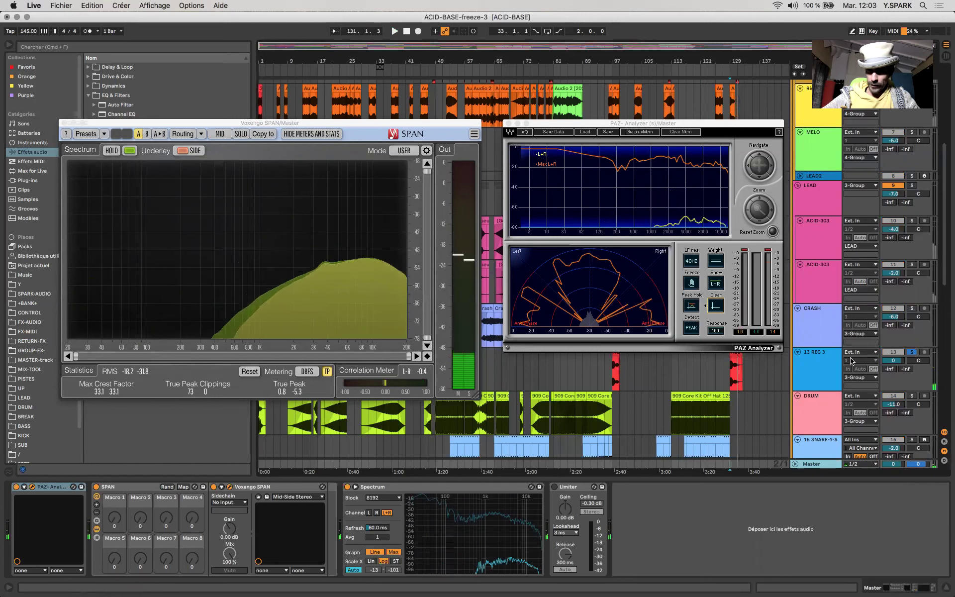
In the REC 3 EQ Eight's side channel, enable band 7 as a high shelf at 880 Hz with -1.80 dB gain
left_click(820, 364)
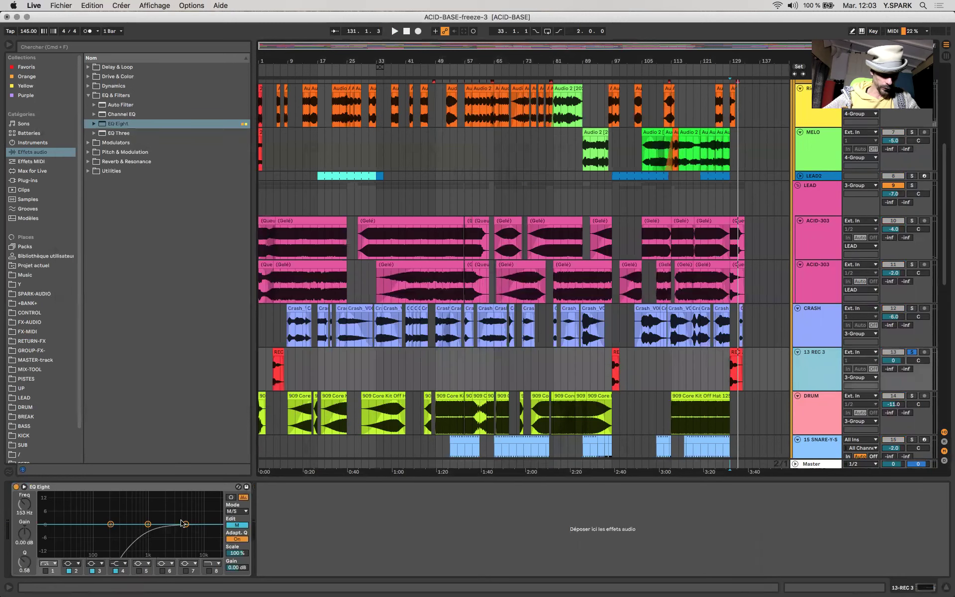
left_click(234, 527)
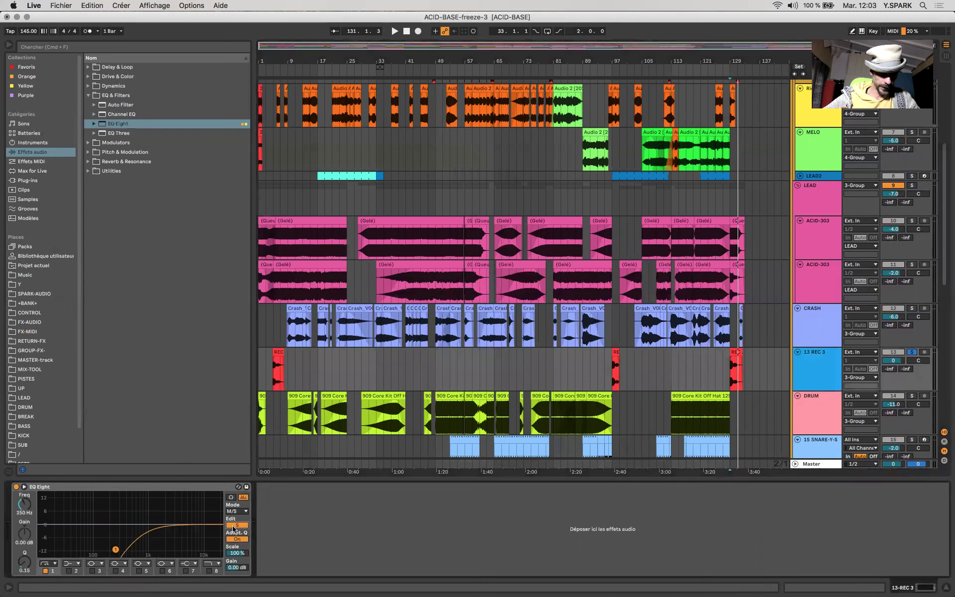
left_click(185, 570)
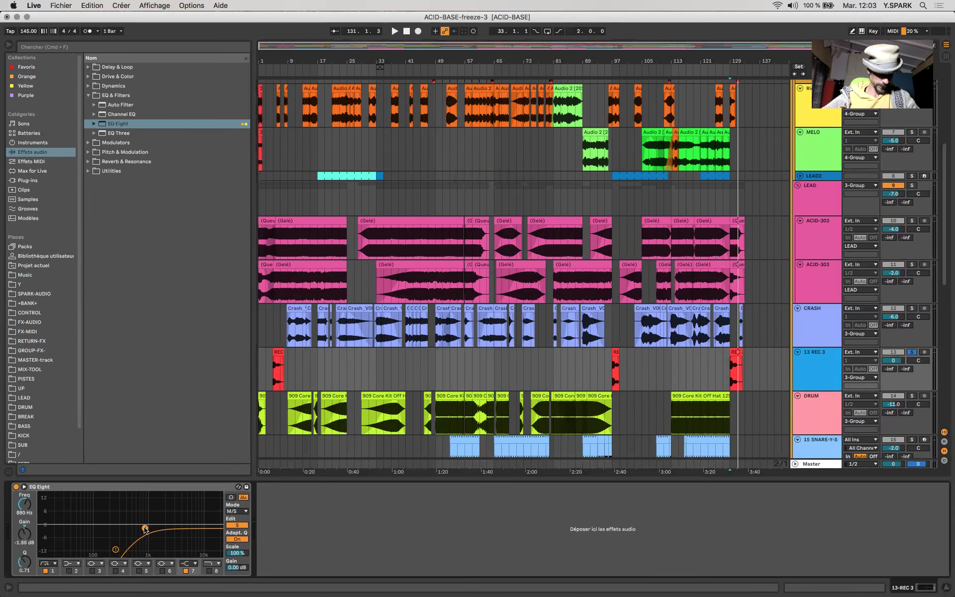
Audition REC 3 from bar 129 with the master's analyzers, clear the PAZ Analyzer's held peaks, and audition the track again
left_click(830, 466)
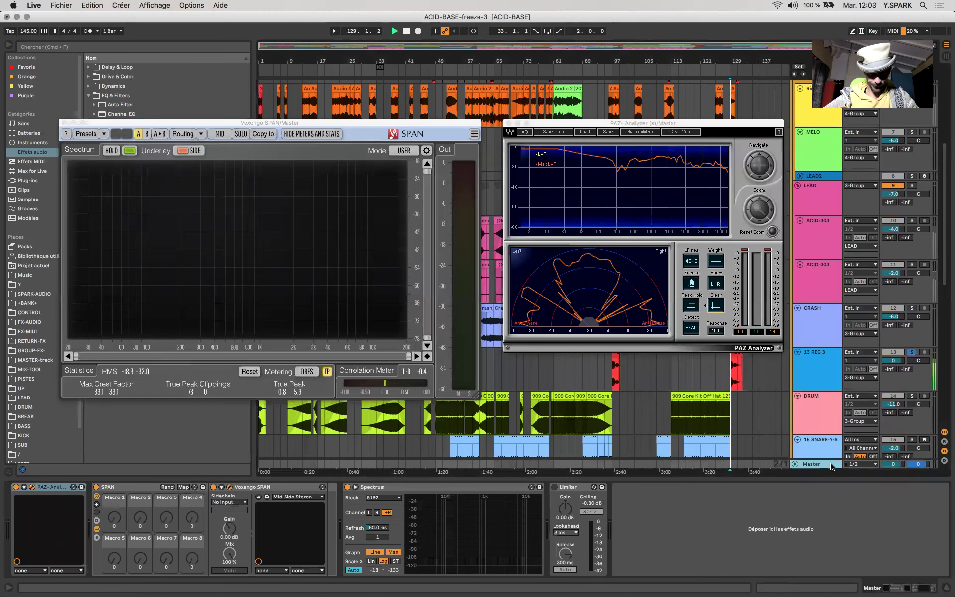
key("space")
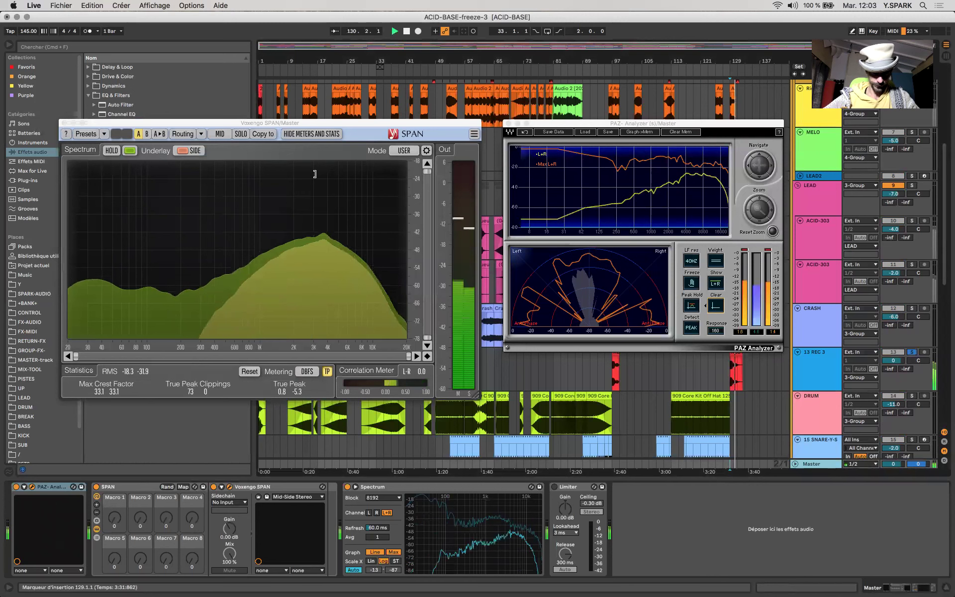
key("space")
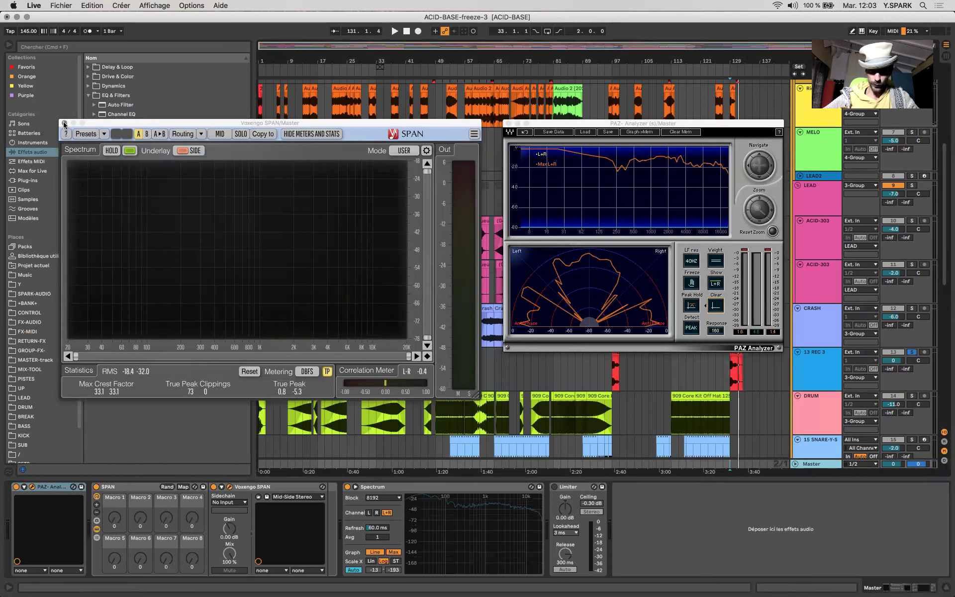
left_click(715, 305)
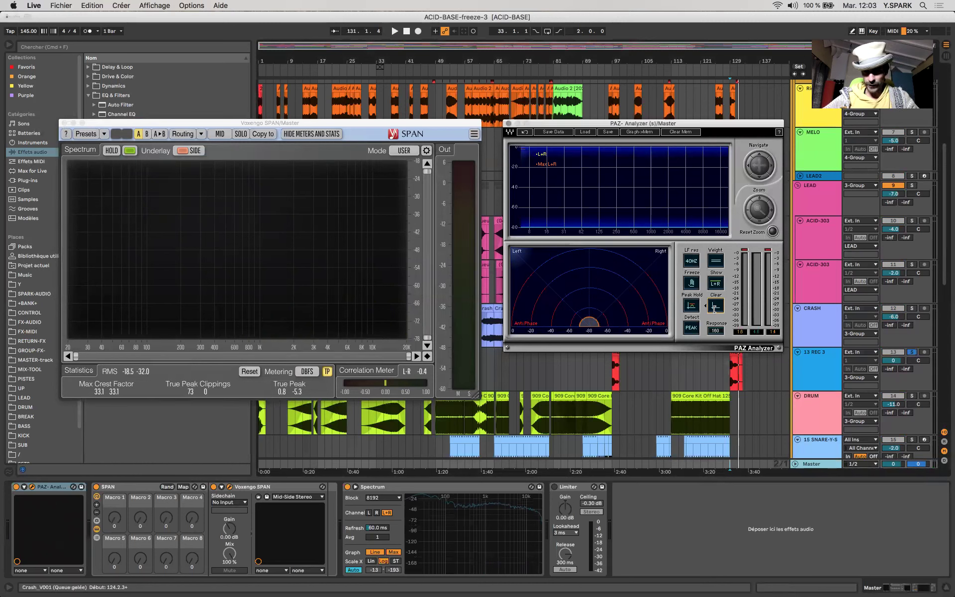
key("space")
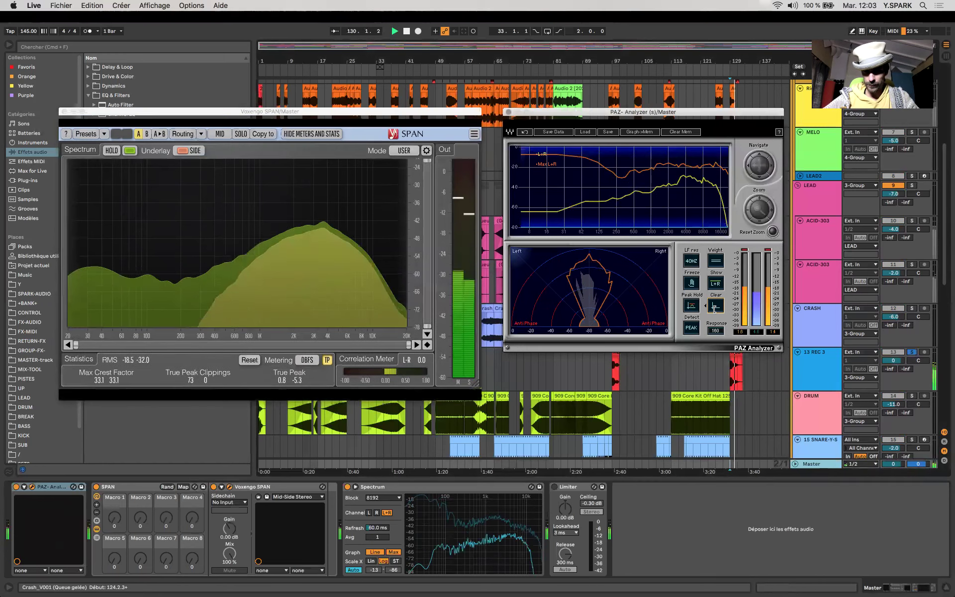
key("space")
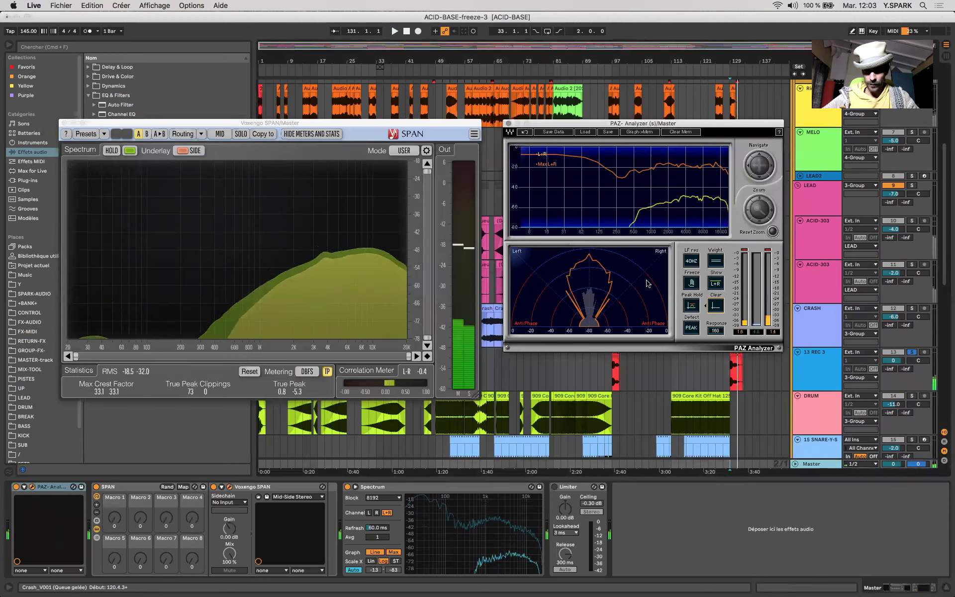
Close the PAZ Analyzer and SPAN windows, and reopen only SPAN on the master with the insertion marker at bar 49
left_click(508, 122)
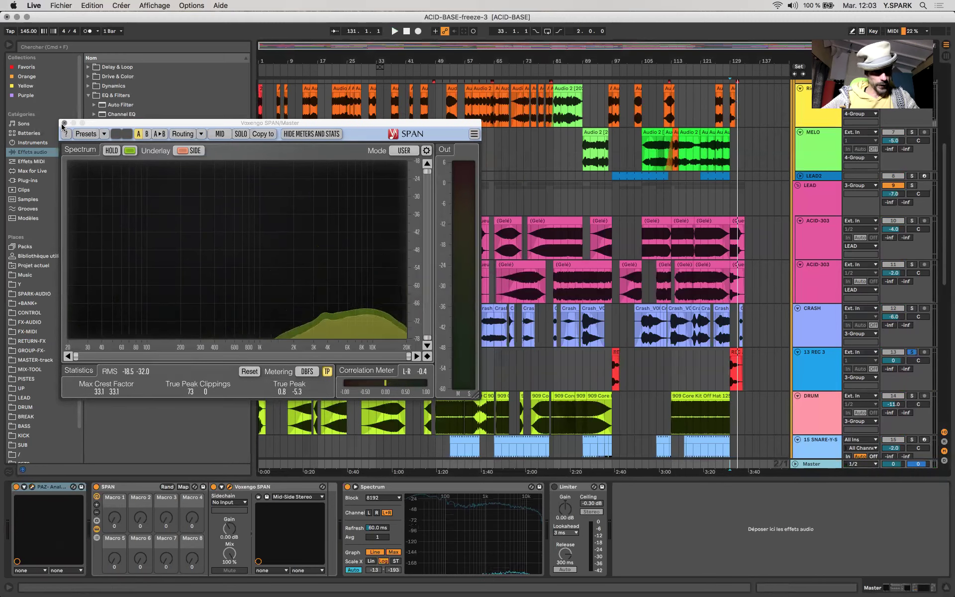
left_click(63, 123)
scroll(695, 267, "down", 10)
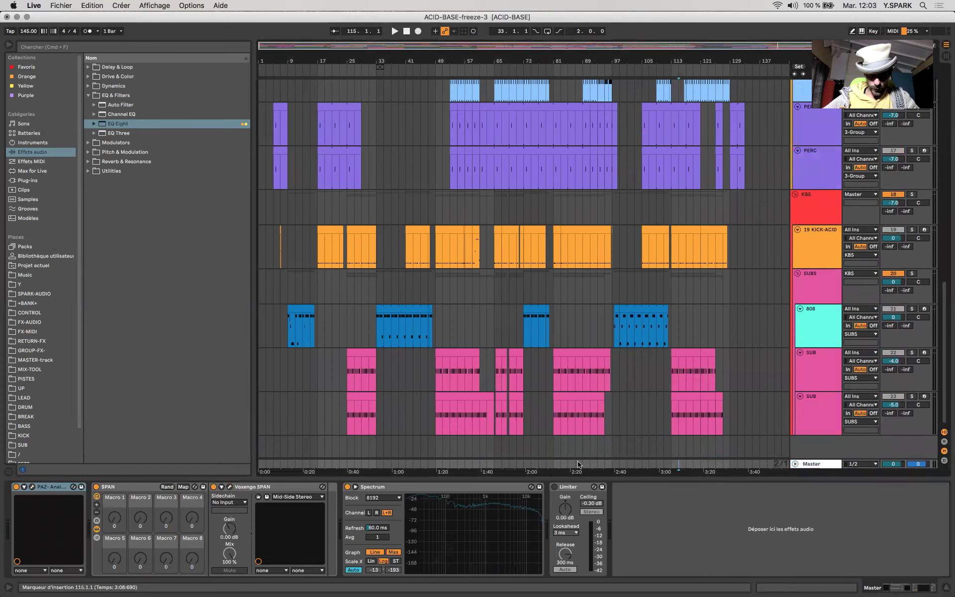
left_click(230, 486)
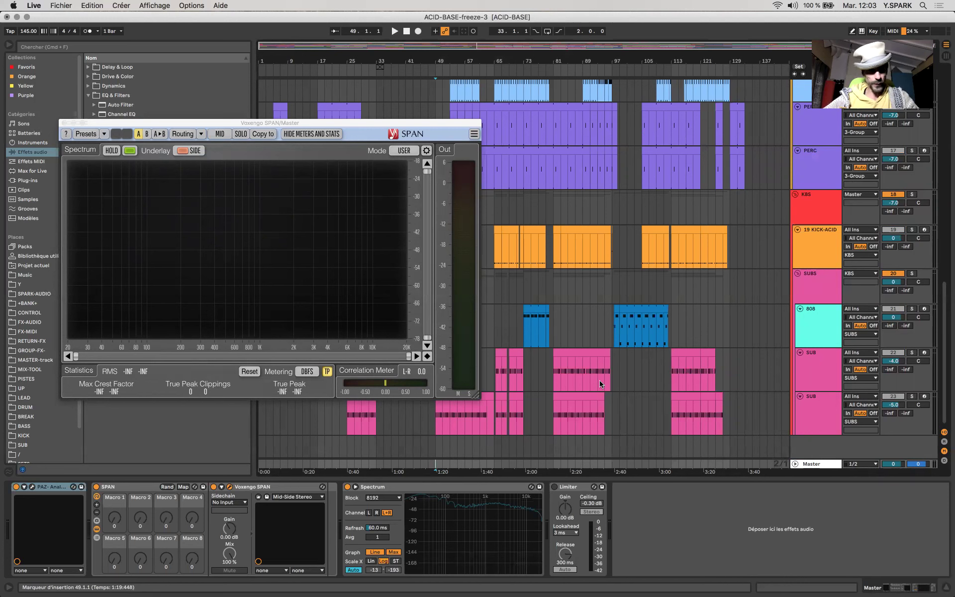
Play from bar 49 and solo the upper SUB track, then the lower one, while watching the master's SPAN spectrum
key("space")
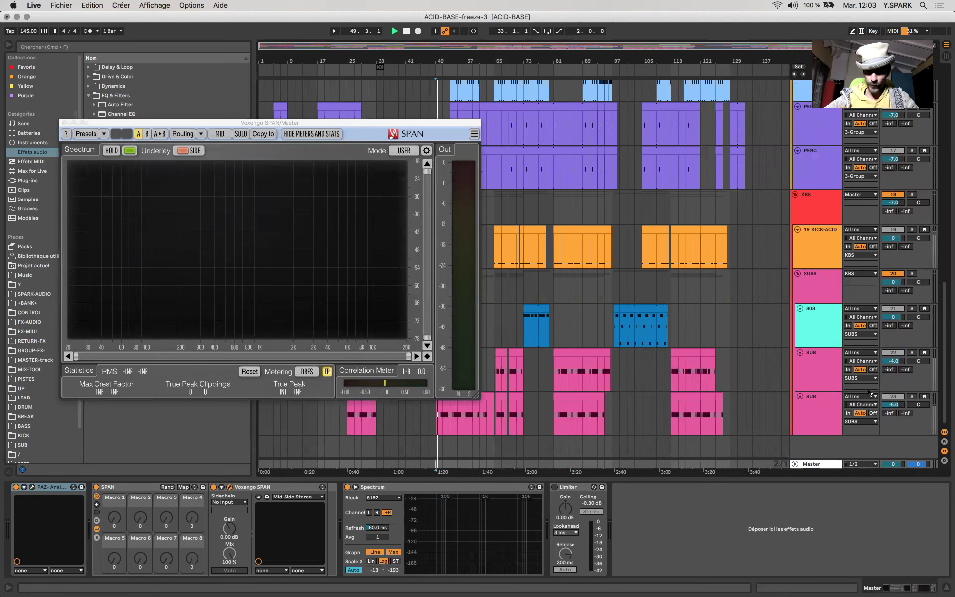
left_click(912, 352)
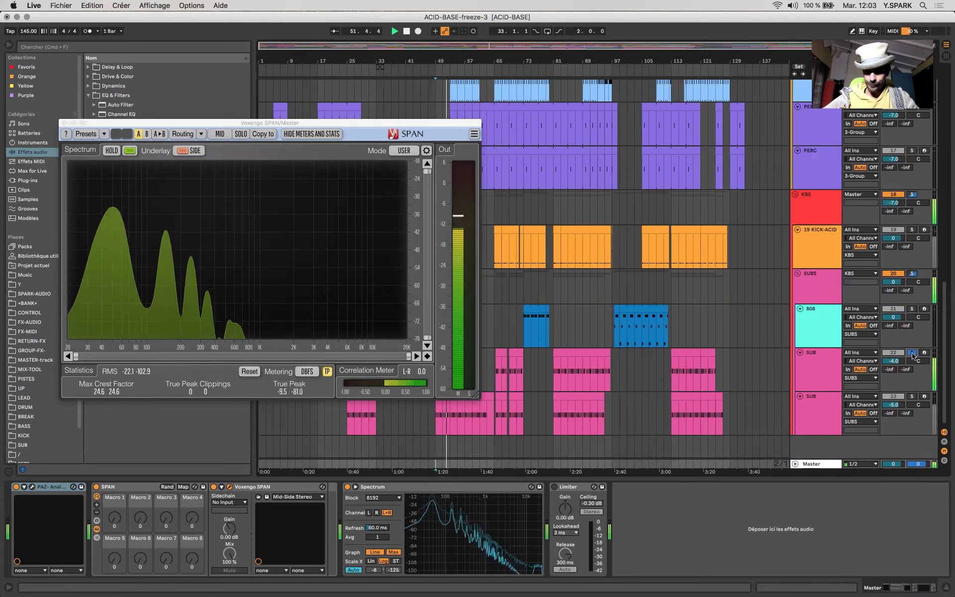
left_click(912, 396)
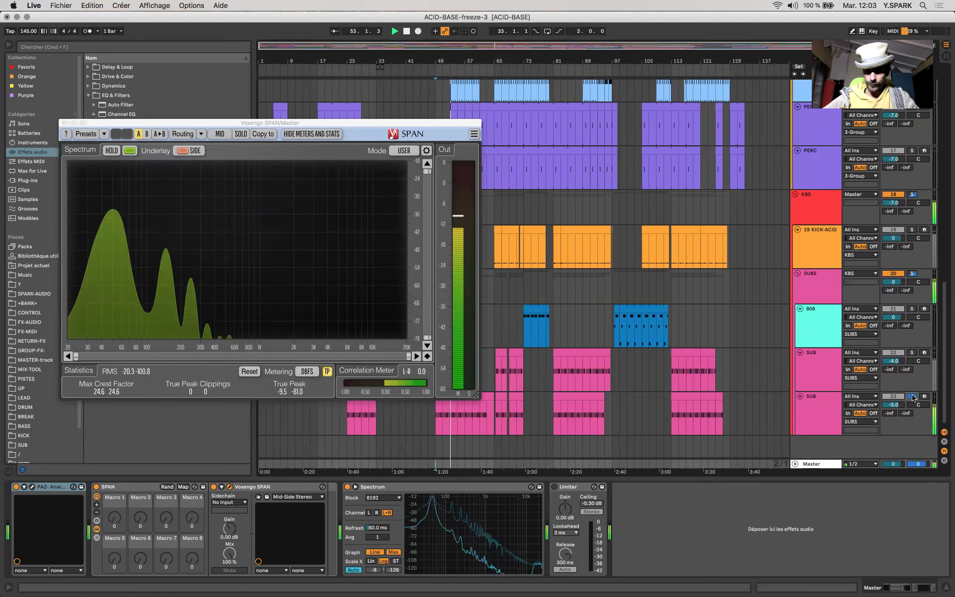
key("space")
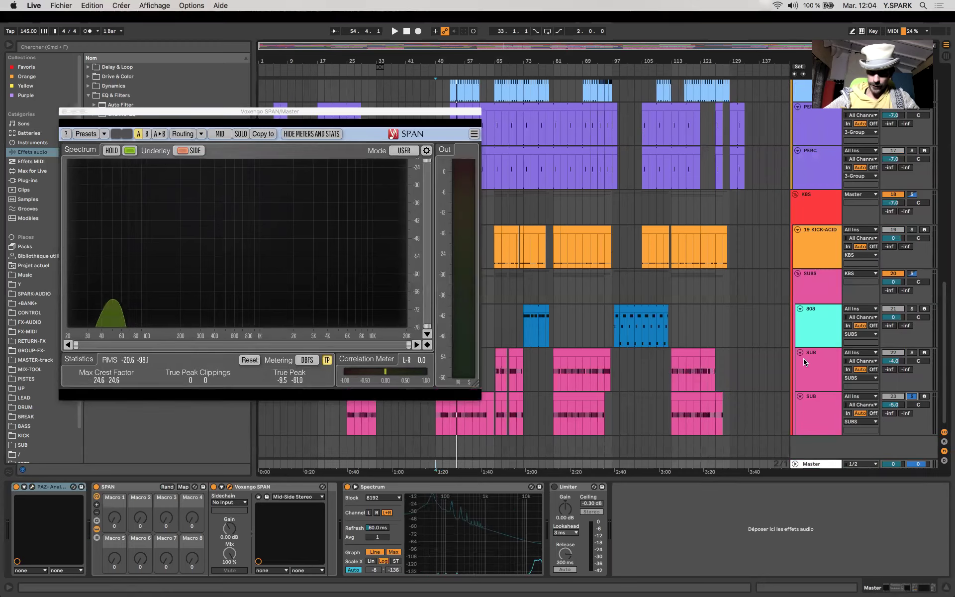
Turn off solo on the lower SUB track and select the master to bring back its analyzers
left_click(824, 370)
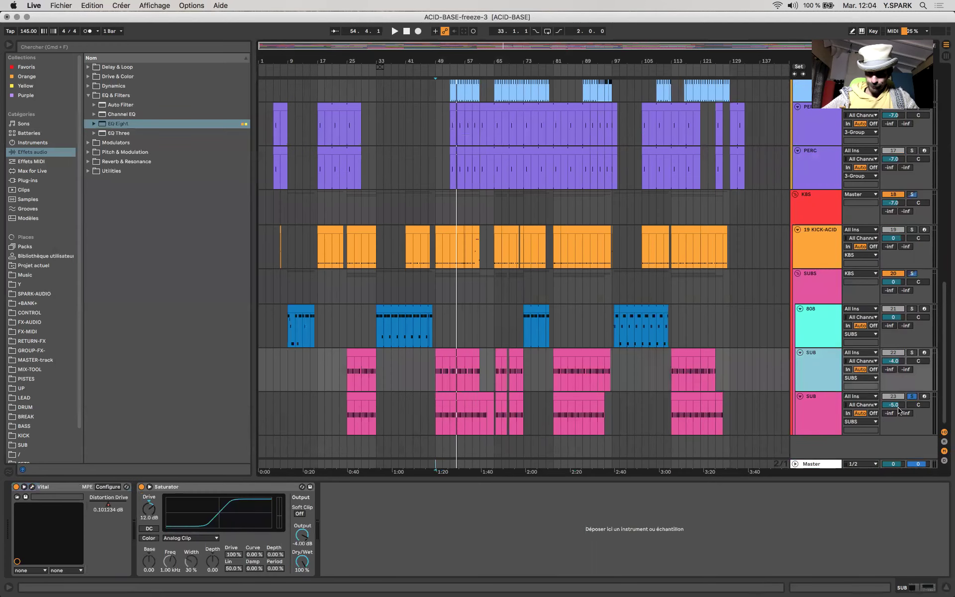
left_click(911, 396)
left_click(447, 462)
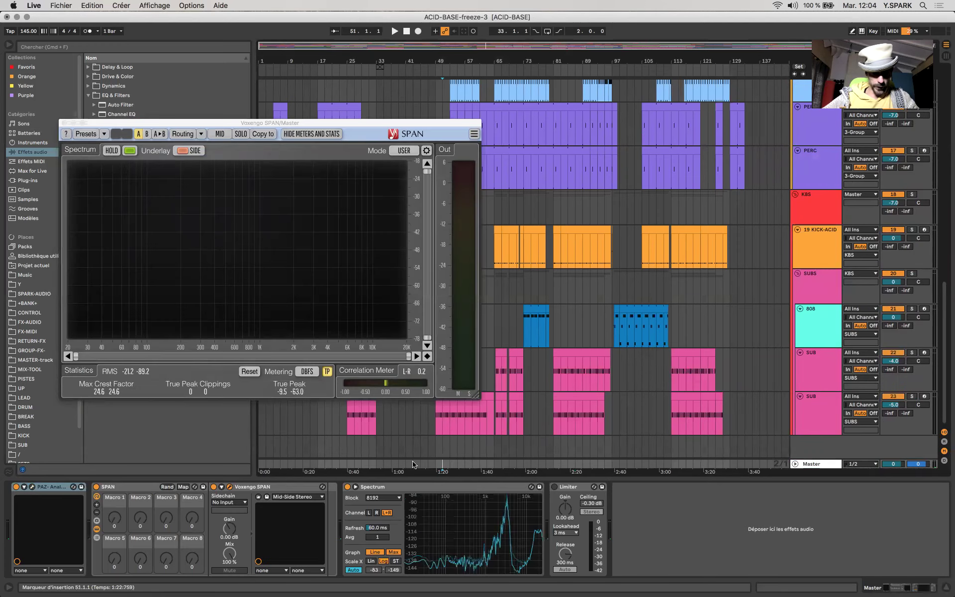
Move the SPAN window higher on the screen and play the full mix from bar 49 while examining its mid and side curves
left_click(315, 120)
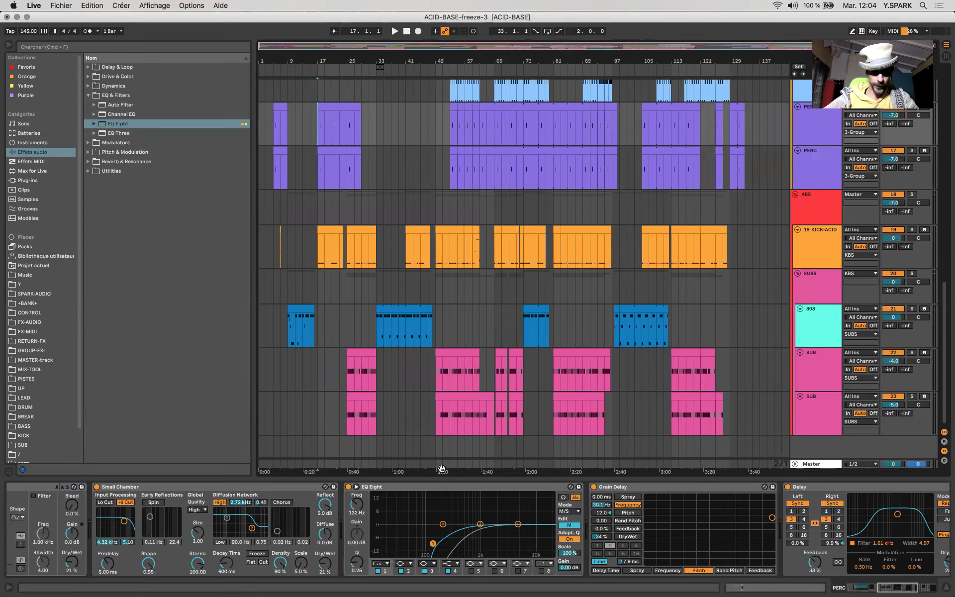
left_click(441, 468)
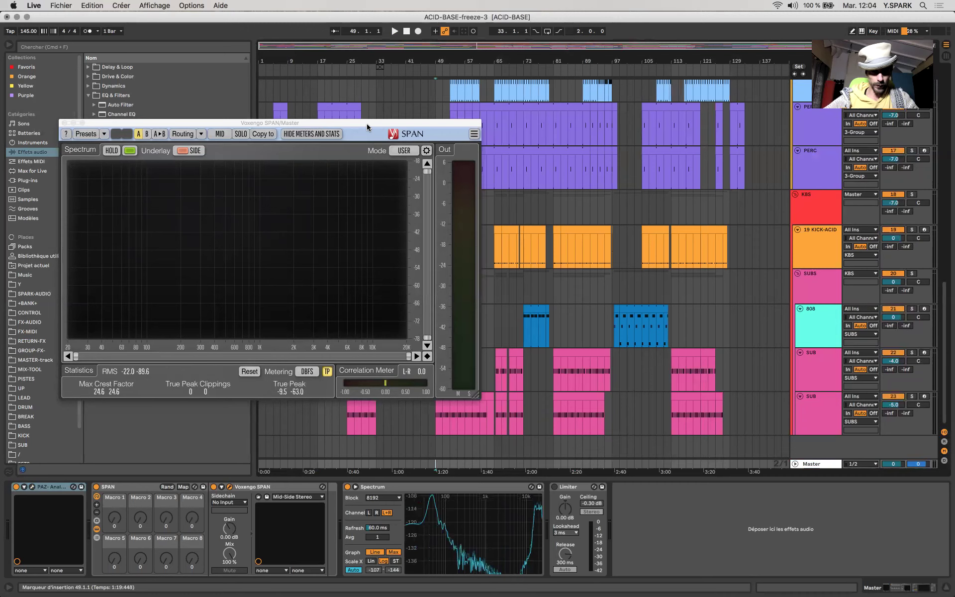
left_click_drag(366, 123, 357, 60)
key("space")
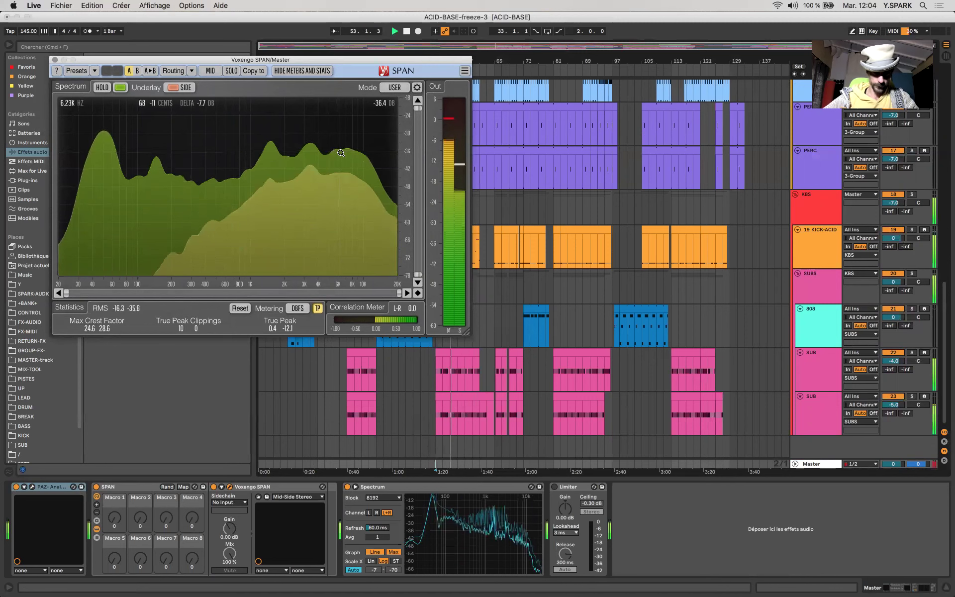
key("space")
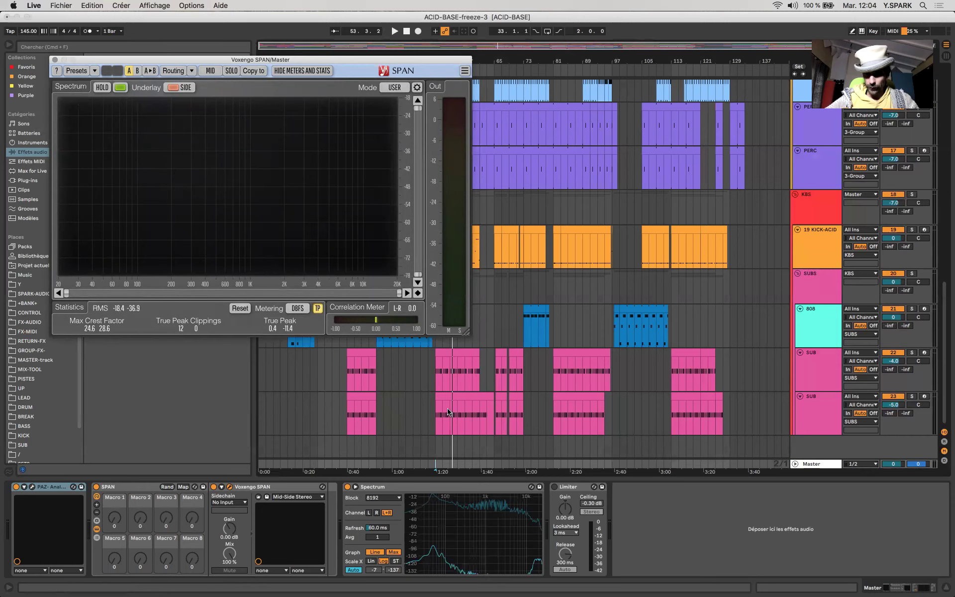
Select both SUB tracks and lower their volumes together to -6.0 dB for the upper and -7.0 dB for the lower
left_click(448, 411)
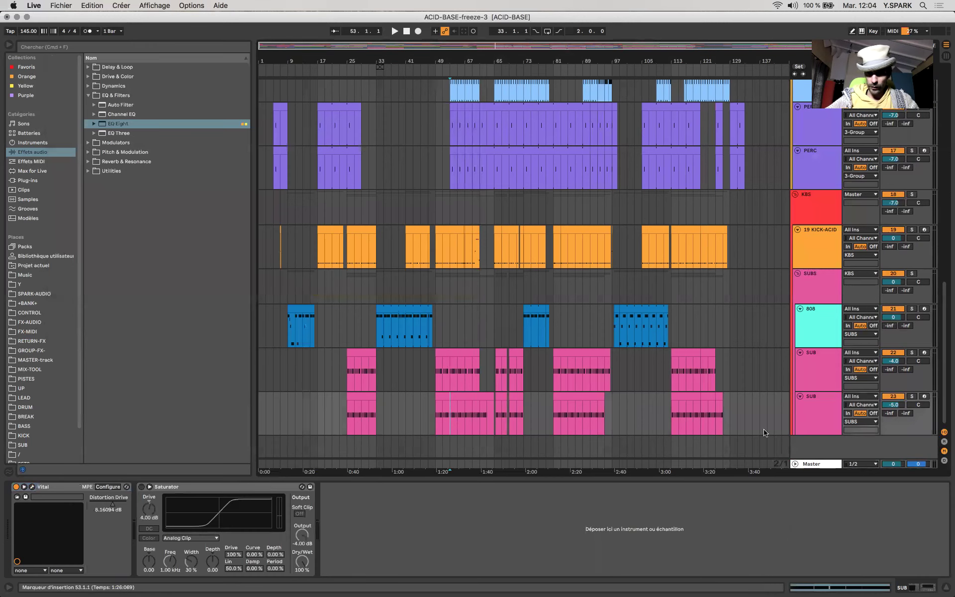
left_click(817, 375)
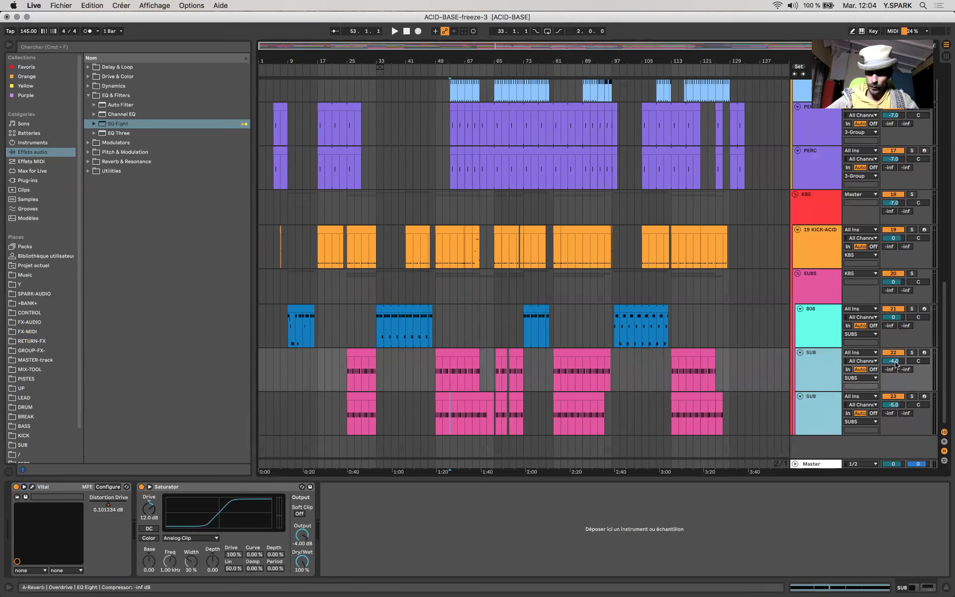
left_click(894, 363)
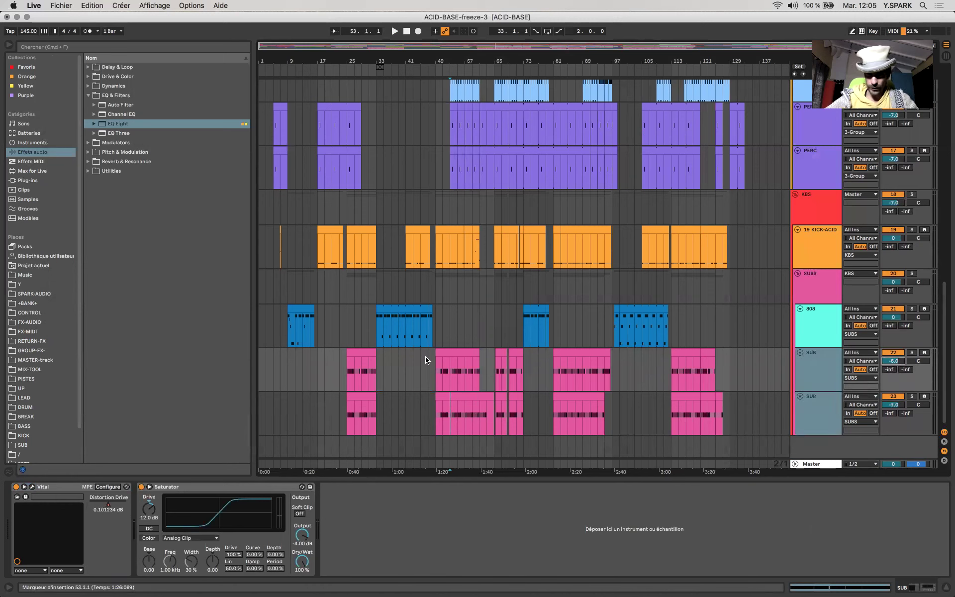
Select the master at bar 49 and play the full mix to examine the sub level in SPAN
left_click(438, 371)
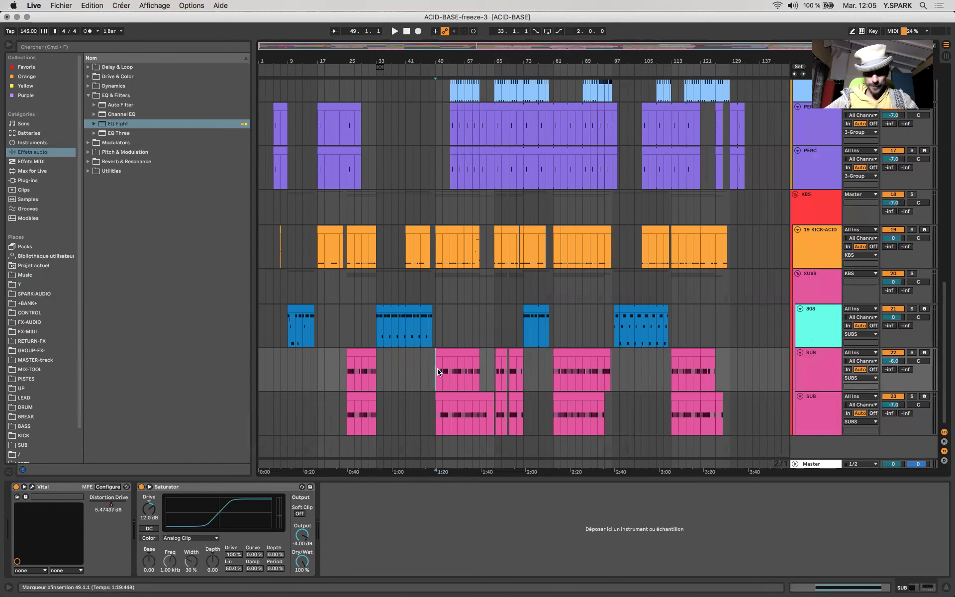
left_click(437, 465)
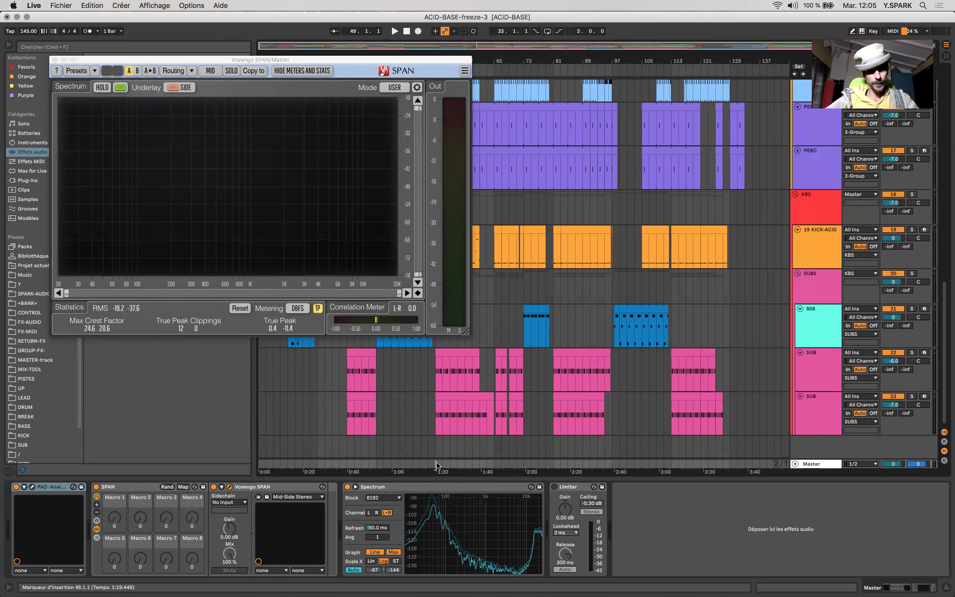
key("space")
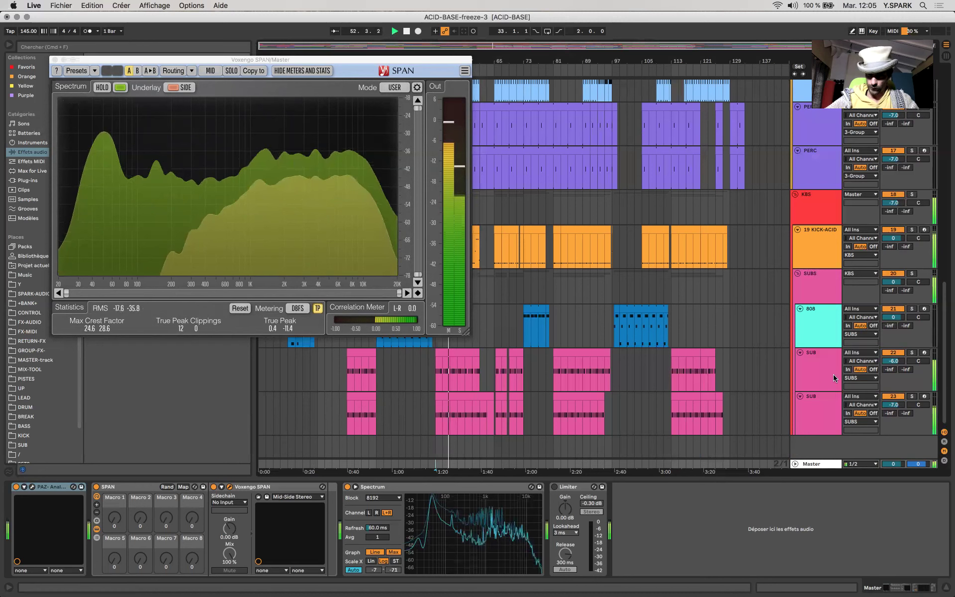
Set the lower SUB track's volume to -8.0 dB and replay the mix from bar 49 with the master's SPAN shown
left_click(815, 406)
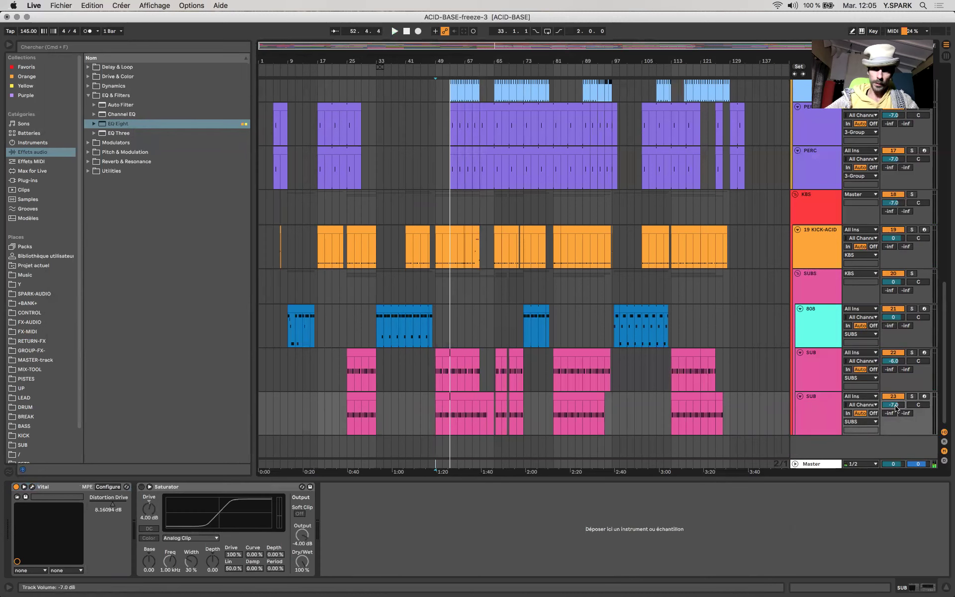
key("space")
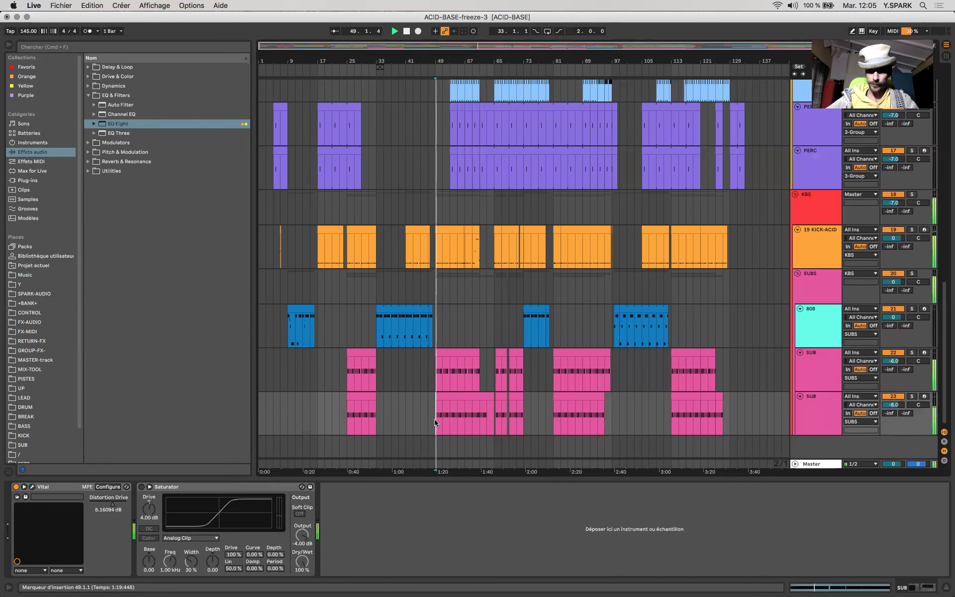
left_click(433, 460)
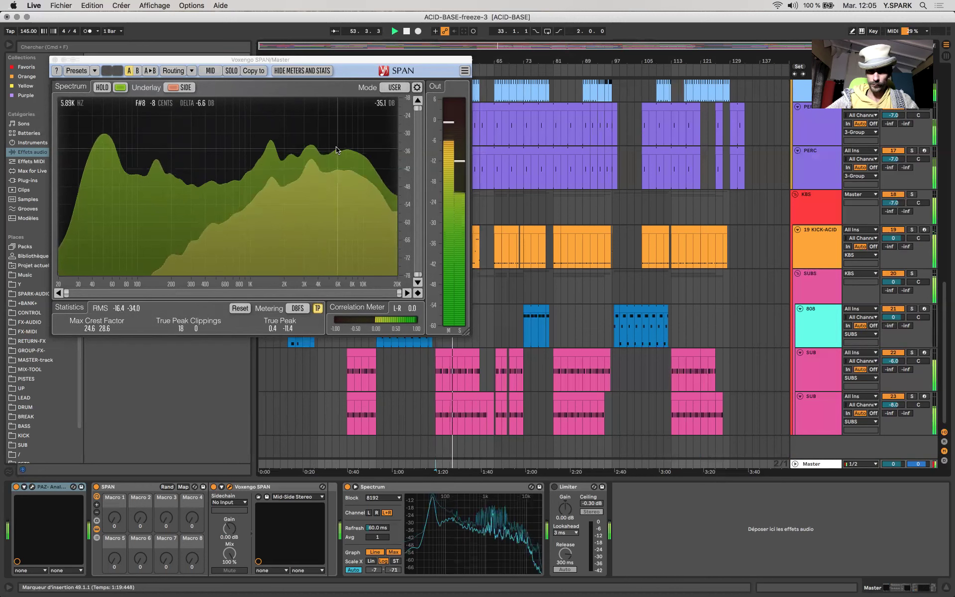
Stop playback and lower both SUB tracks together to -7.0 dB for the upper and -9.0 dB for the lower
left_click(449, 403)
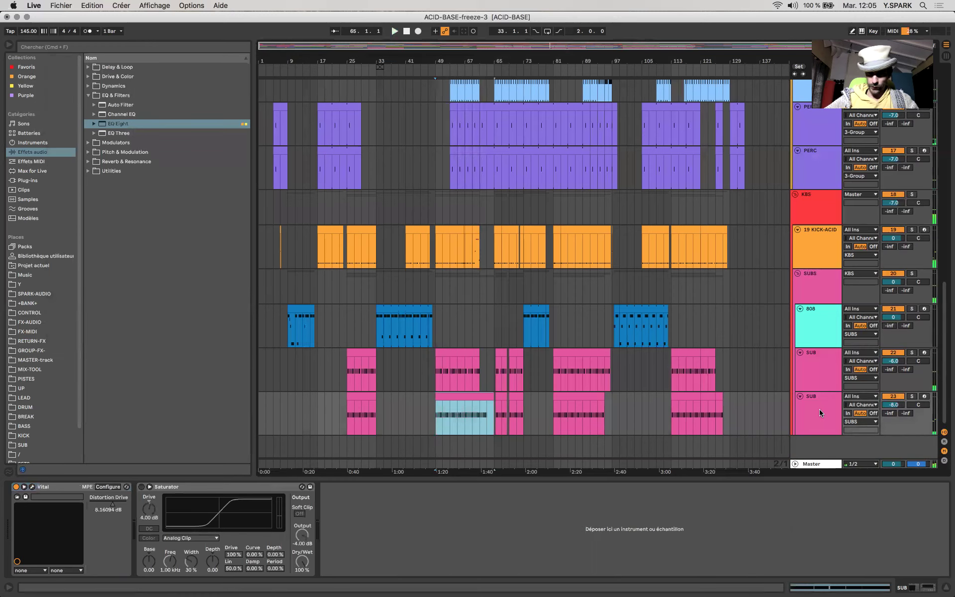
left_click(836, 394)
left_click(833, 373)
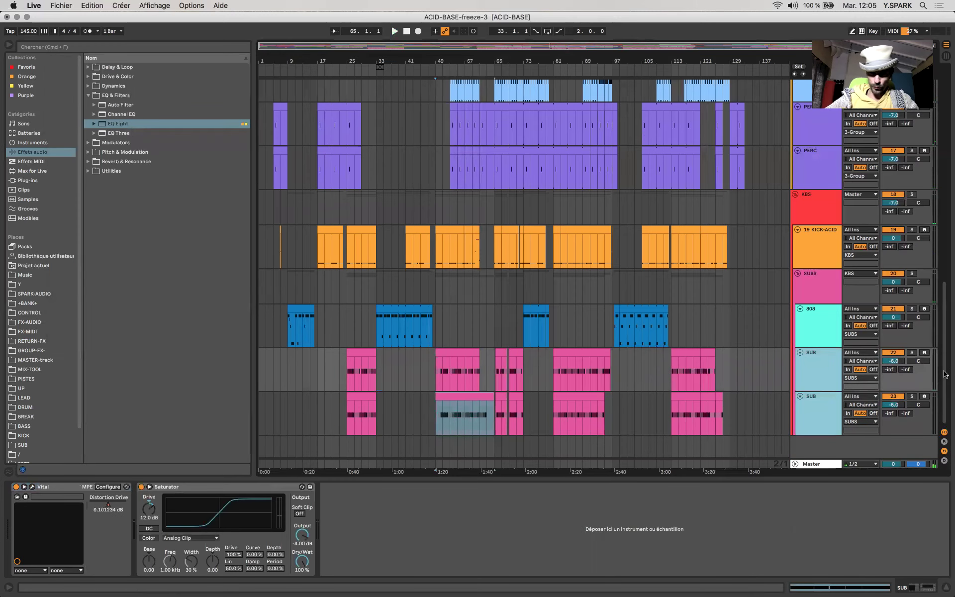
left_click(894, 361)
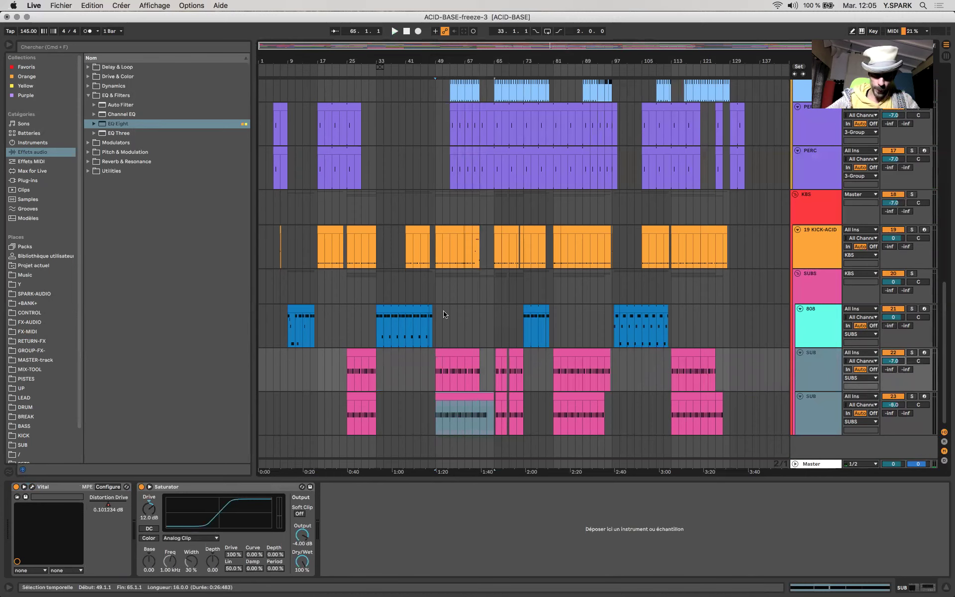
Solo the KBS group and arm the REC track for recording around bar 49
left_click(912, 196)
scroll(520, 144, "up", 10)
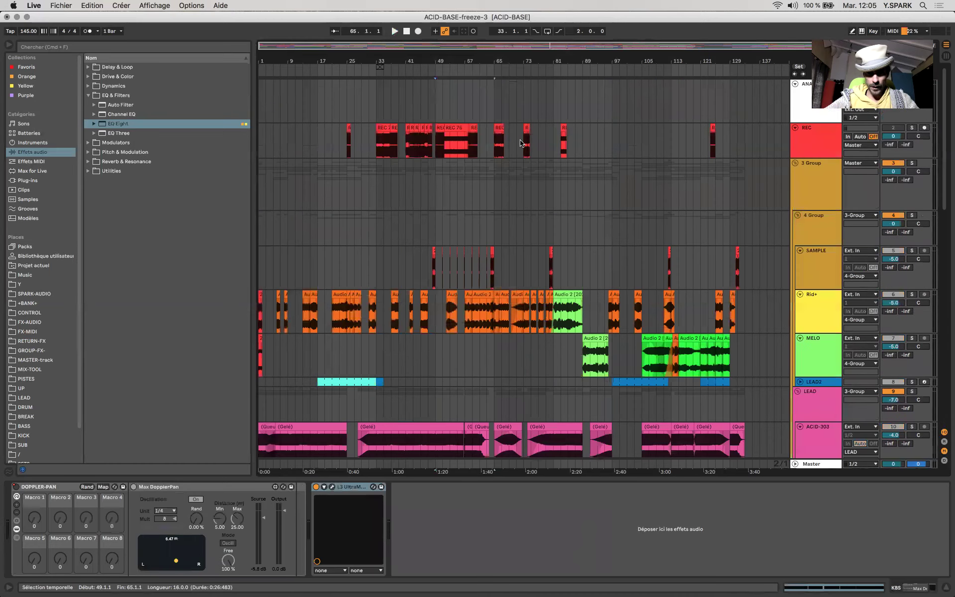
key("plus")
key("plus")
key("plus")
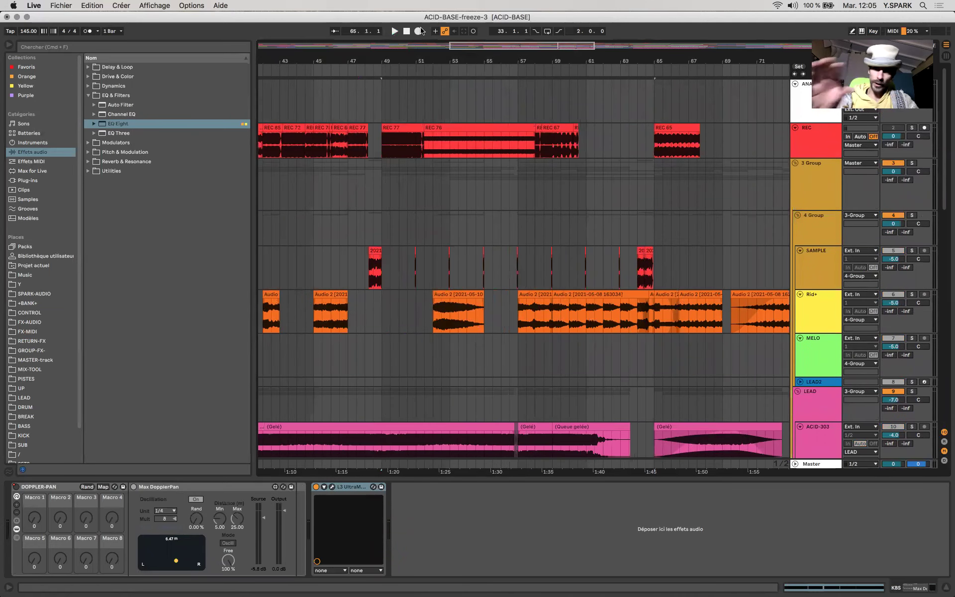
key("space")
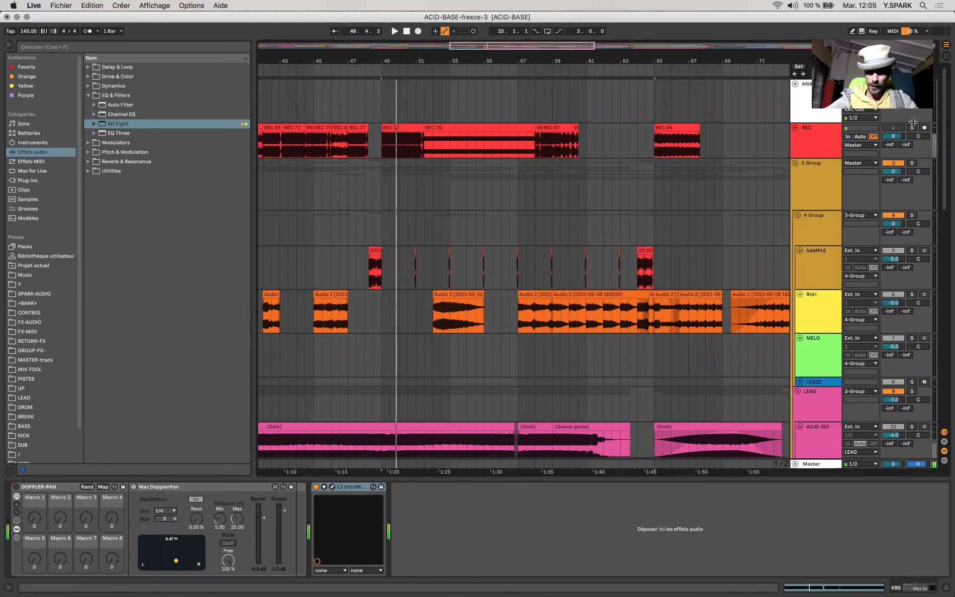
left_click(924, 128)
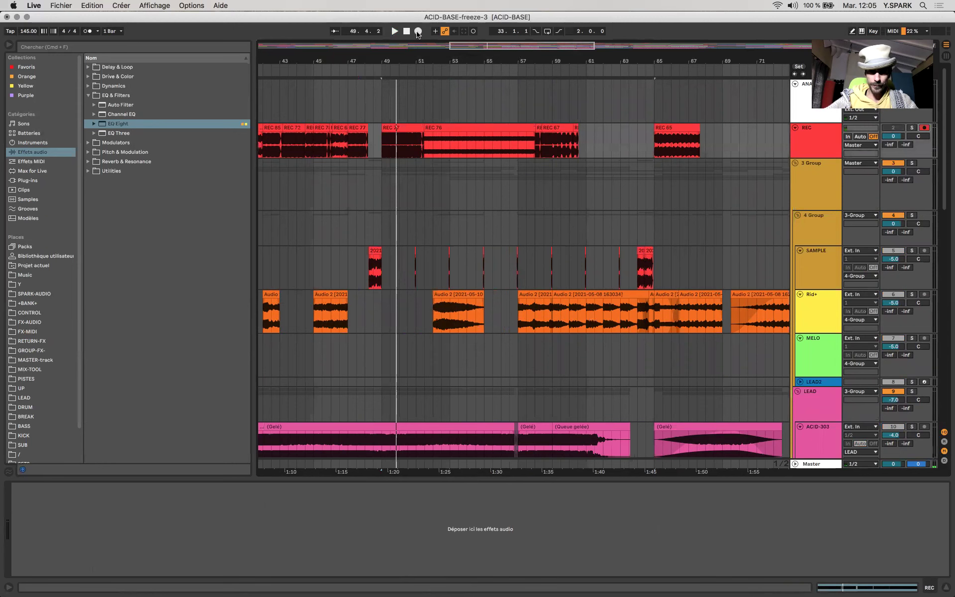
Record about one bar of the soloed KBS group onto the REC track from bar 49
key("plus")
key("plus")
key("plus")
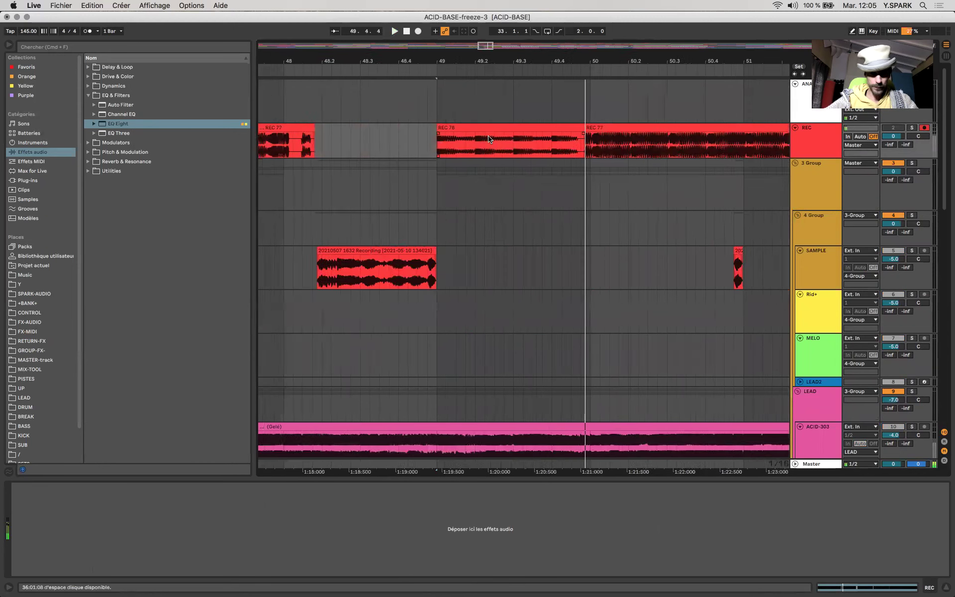
Examine the new REC clip's waveform up close, marking the sub sections between kicks and the span from 49.2 to 49.2.4
key("plus")
key("plus")
left_click(439, 146)
left_click_drag(354, 144, 414, 147)
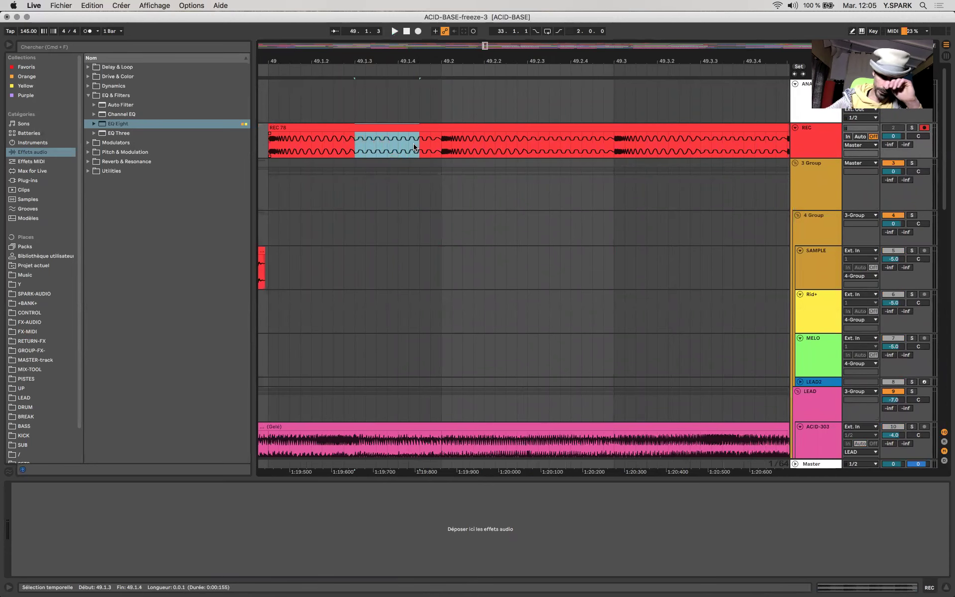
key("plus")
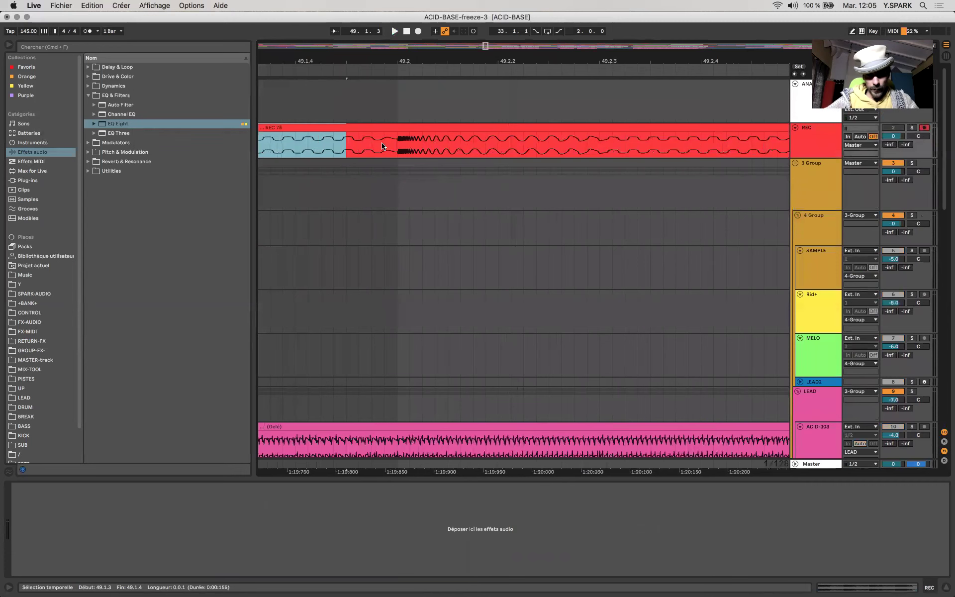
left_click_drag(393, 144, 703, 149)
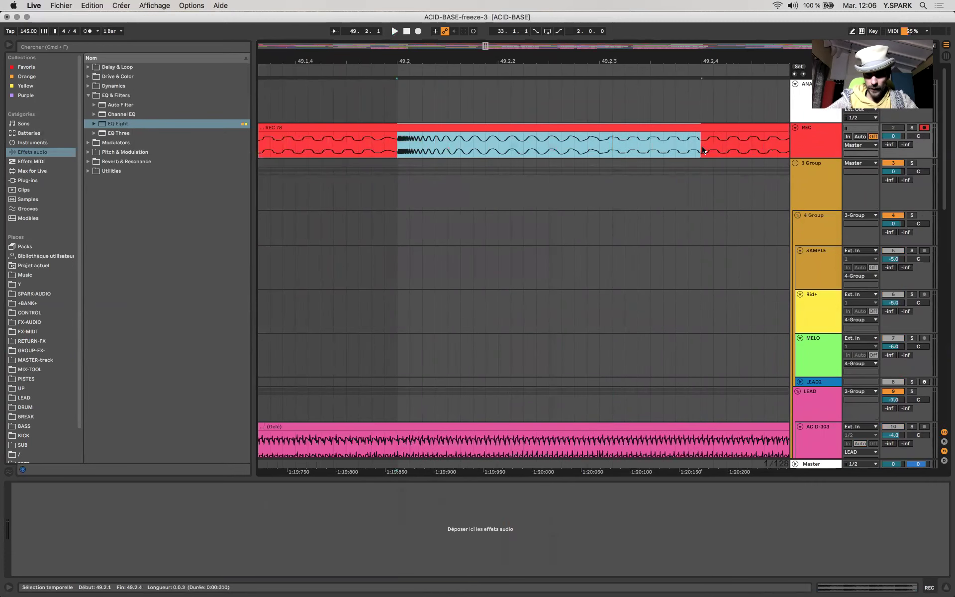
key("minus")
left_click_drag(592, 149, 647, 143)
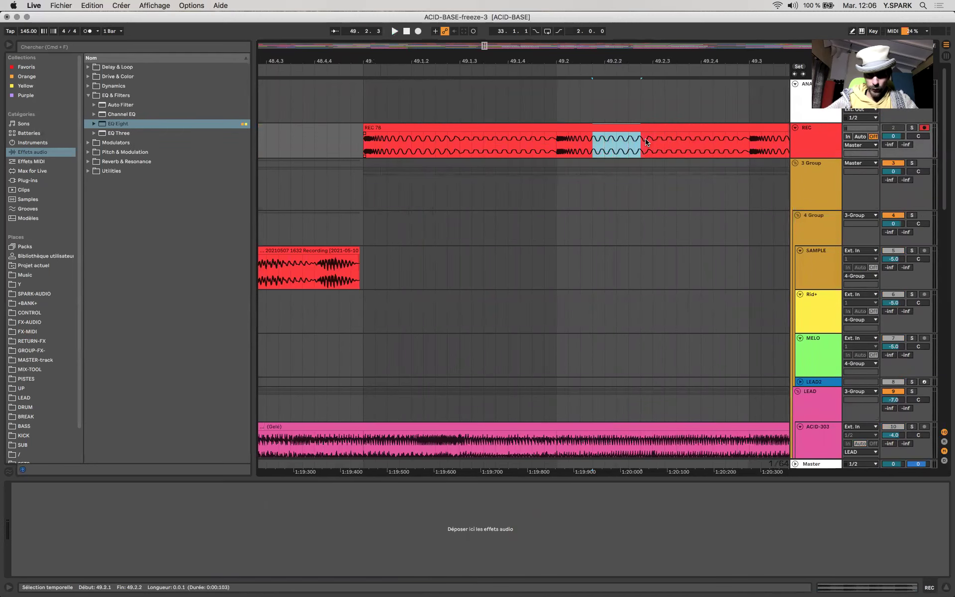
key("minus")
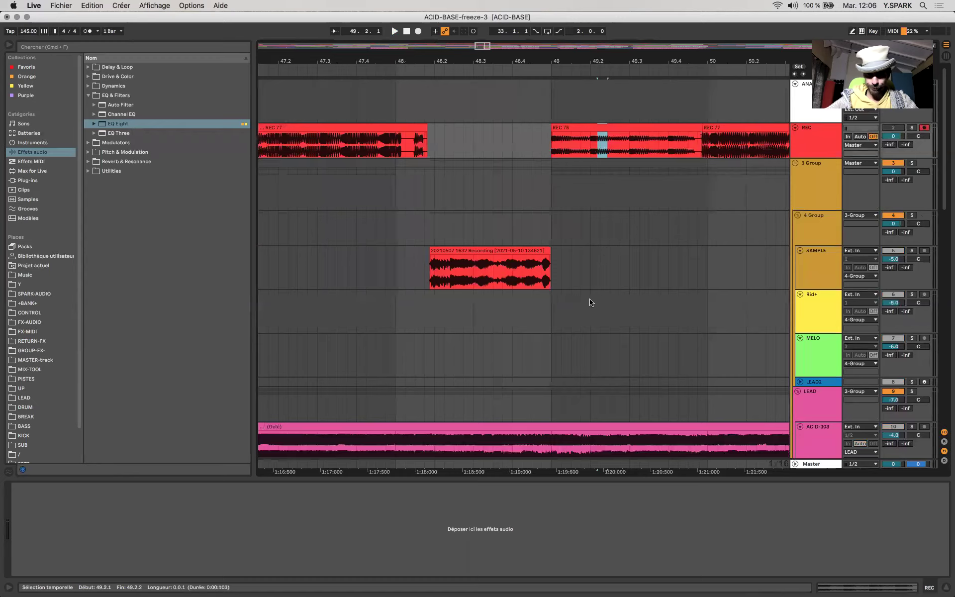
Place the insertion marker at bar 49 on the KBS group and show the group's device chain
scroll(591, 301, "down", 10)
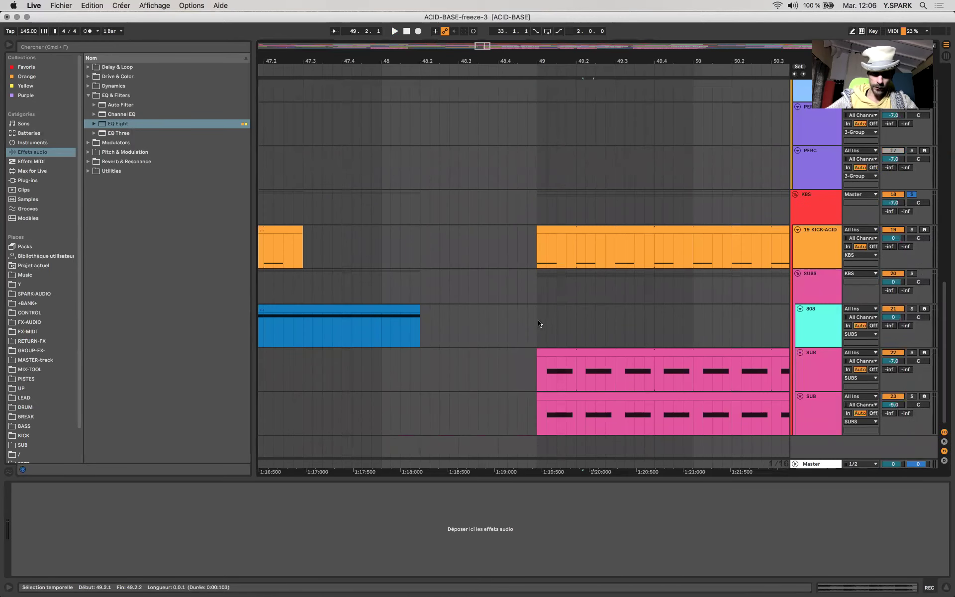
scroll(534, 296, "right", 5)
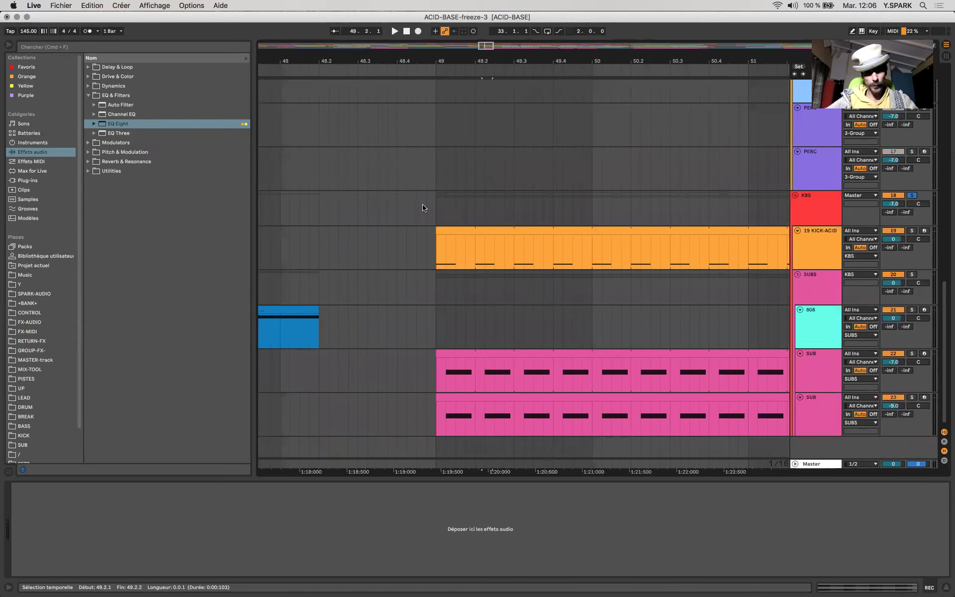
left_click(431, 211)
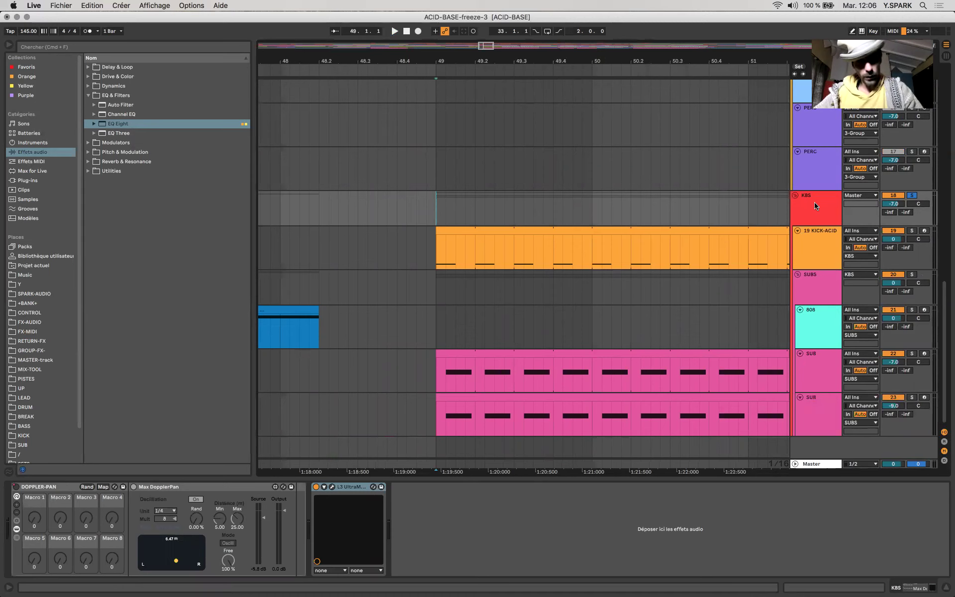
Audition the KBS group from bar 49, solo the KICK-ACID track and display the device chain of its bar 49 clip
key("space")
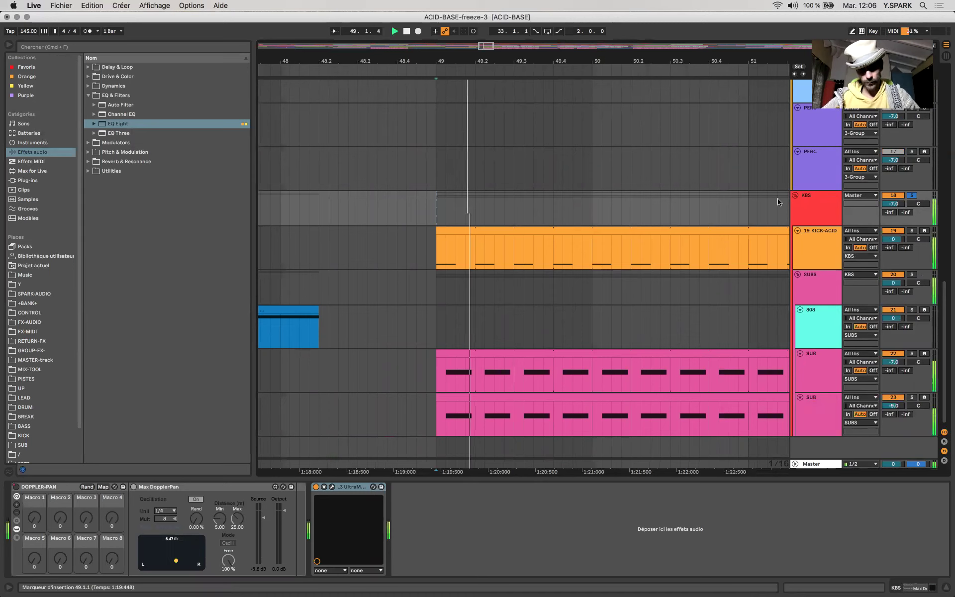
left_click(912, 231)
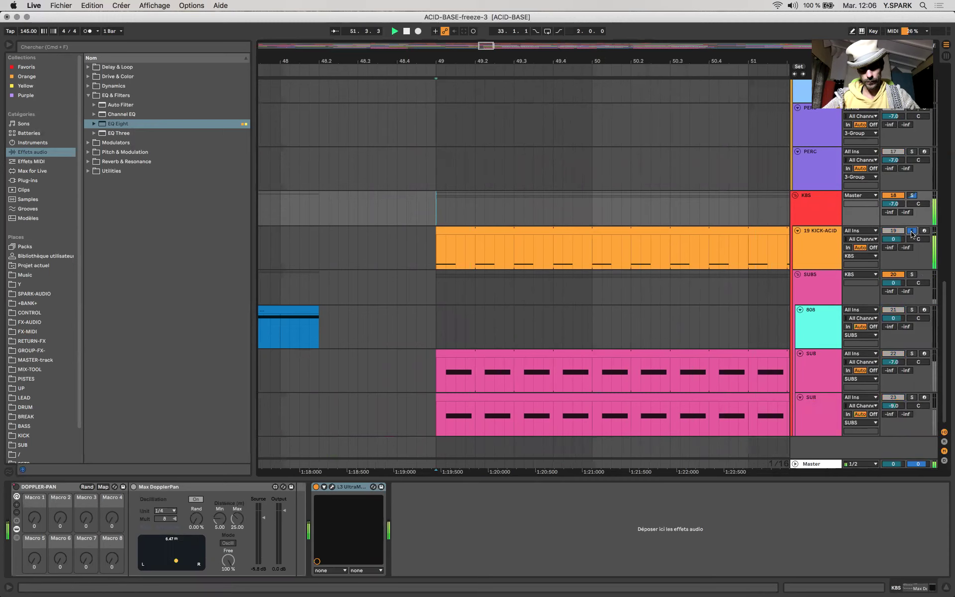
left_click(514, 231)
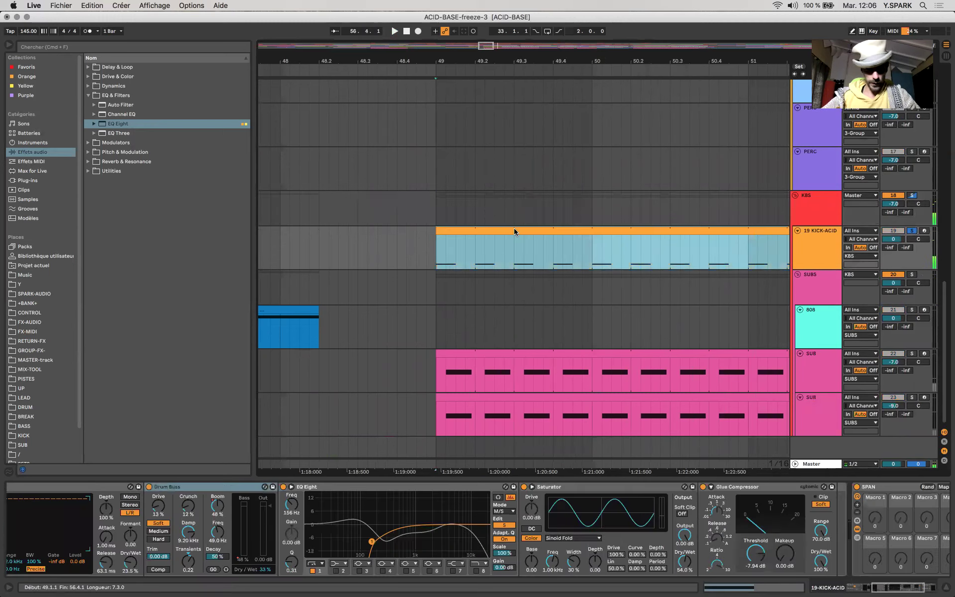
scroll(655, 519, "left", 5)
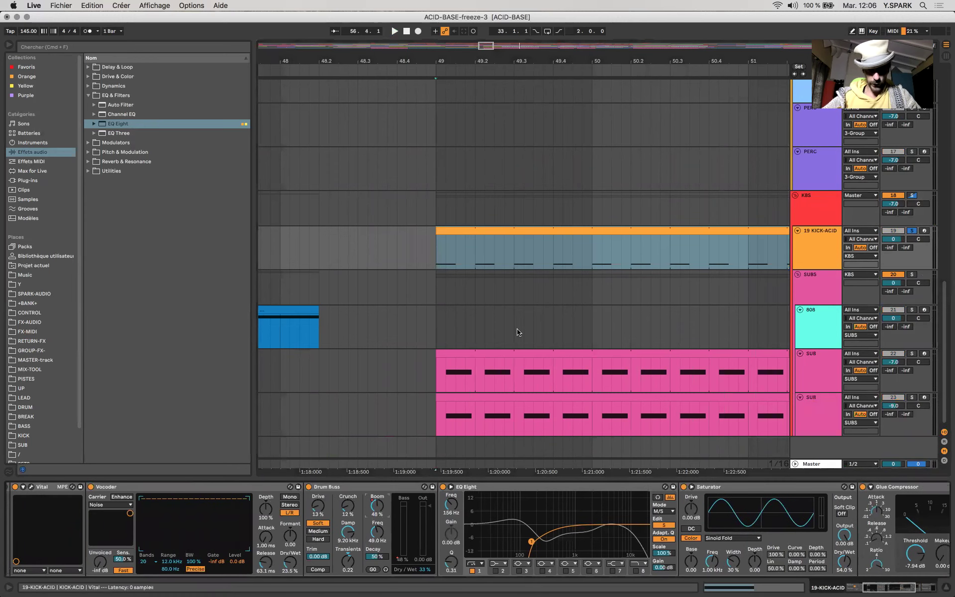
Reveal the automation on KICK-ACID across the arrangement and delete the Drum Buss Boom amount automation
key("a")
key("w")
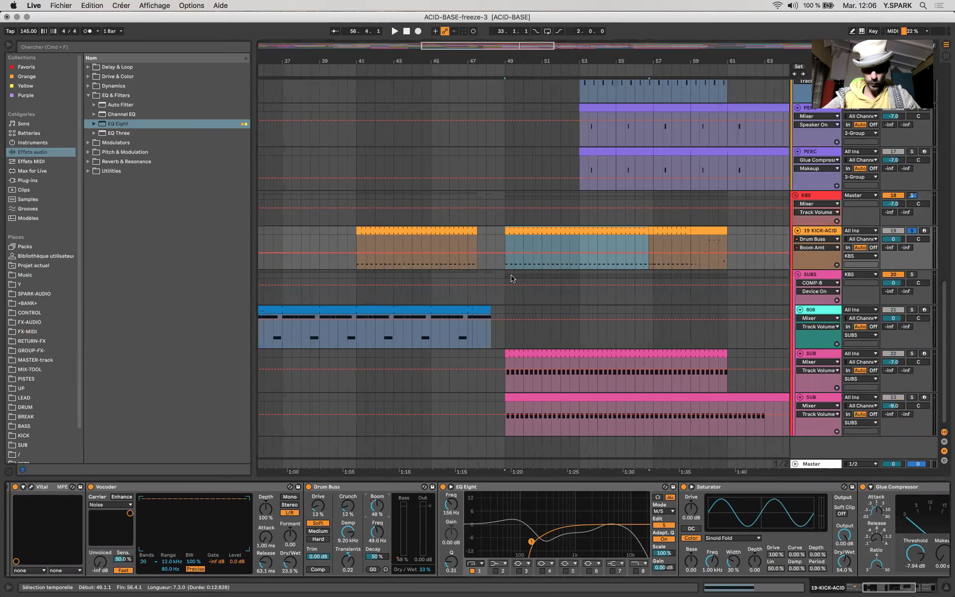
mouse_move(615, 243)
left_mouse_down()
mouse_move(645, 244)
mouse_move(629, 243)
left_mouse_up()
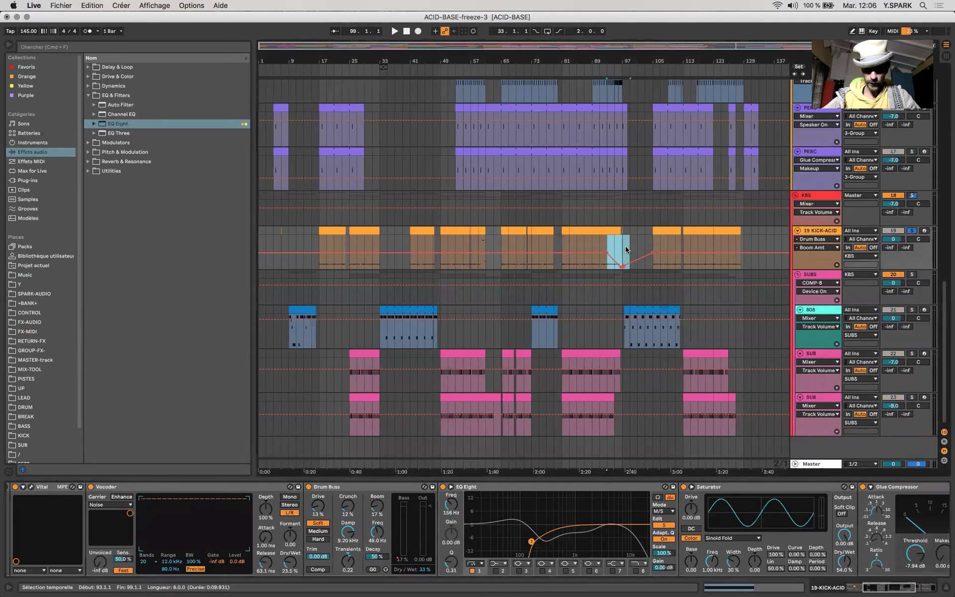
left_click(534, 241)
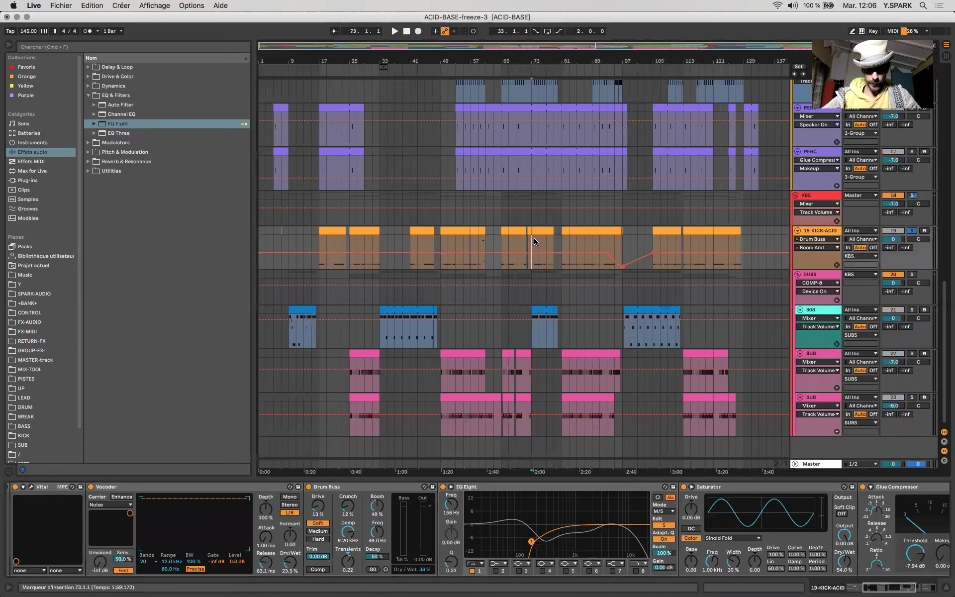
right_click(377, 511)
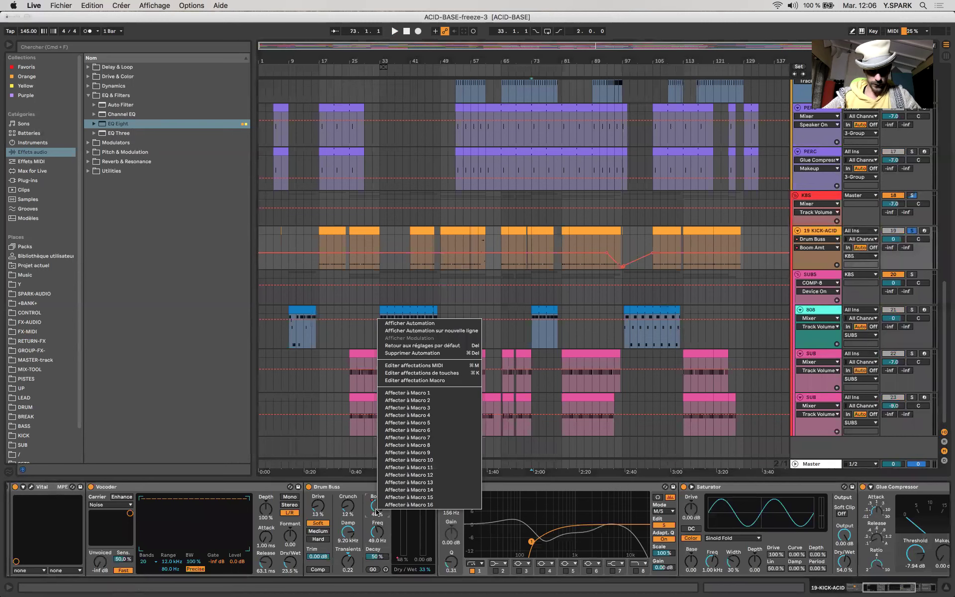
left_click(422, 353)
Play the soloed kick from bar 83 while lowering the Drum Buss Boom Decay to 34 %
left_click_drag(611, 241, 571, 242)
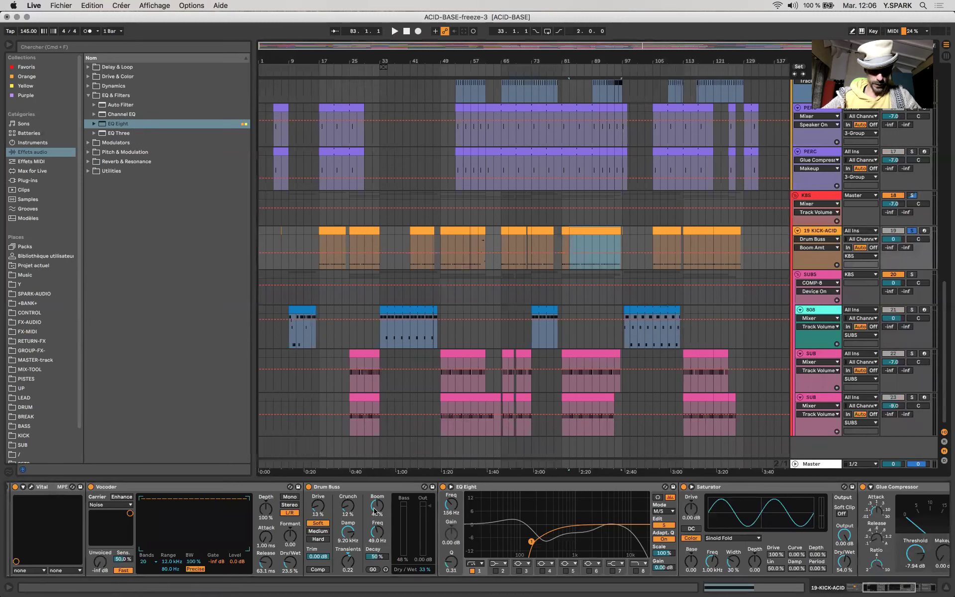
left_click(377, 556)
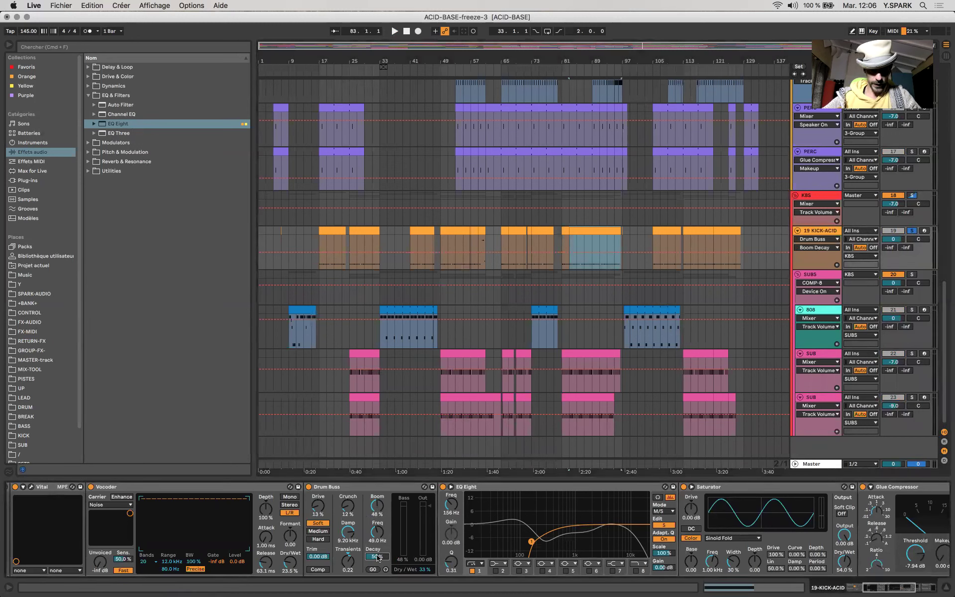
key("space")
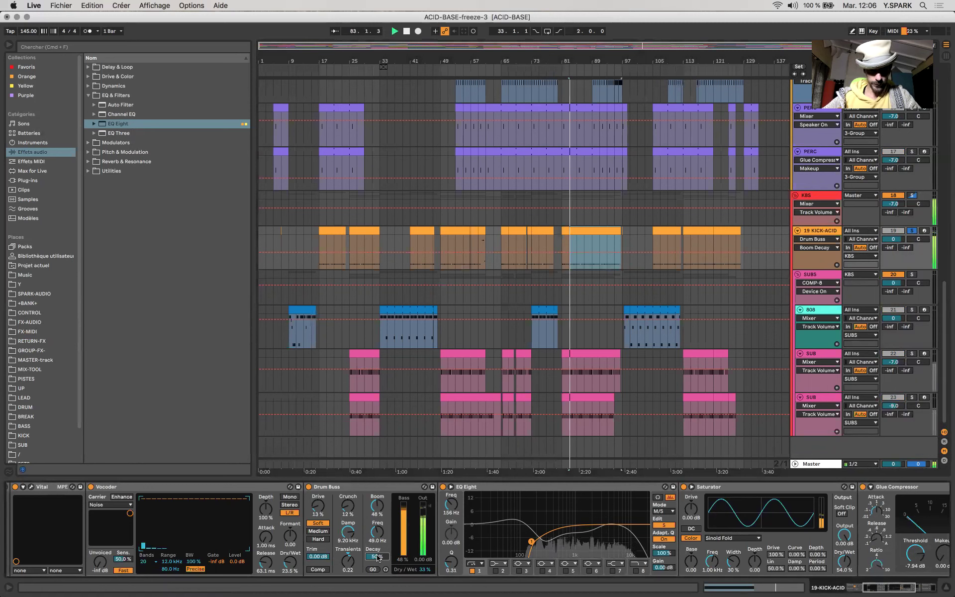
key("Down")
key("Down")
key("Down")
key("Down")
key("Down")
key("Down")
key("Down")
key("Down")
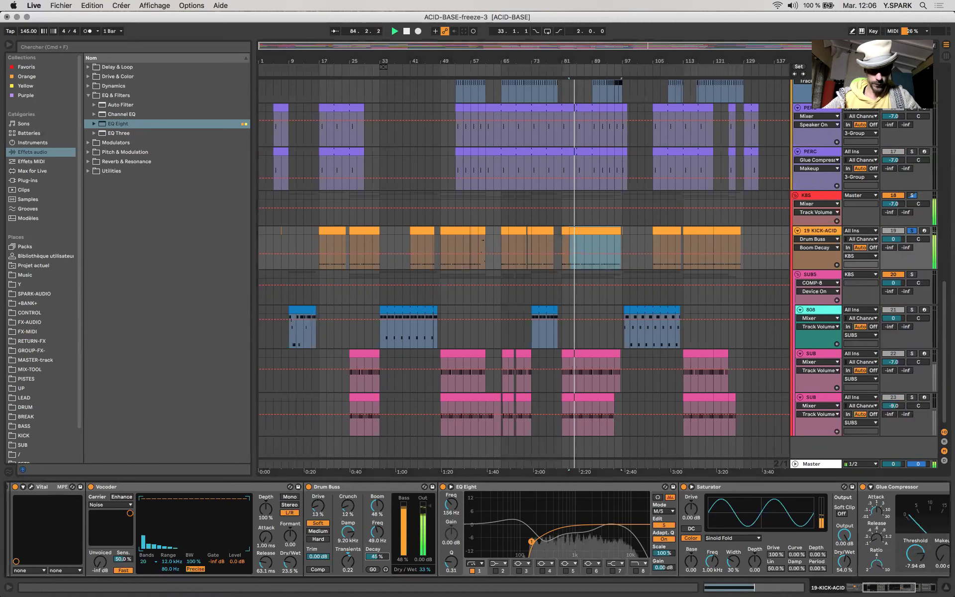
key("Down")
key("Down")
key("Down")
key("Down")
key("Down")
key("Down")
key("Down")
key("Down")
key("Down")
key("Down")
key("Down")
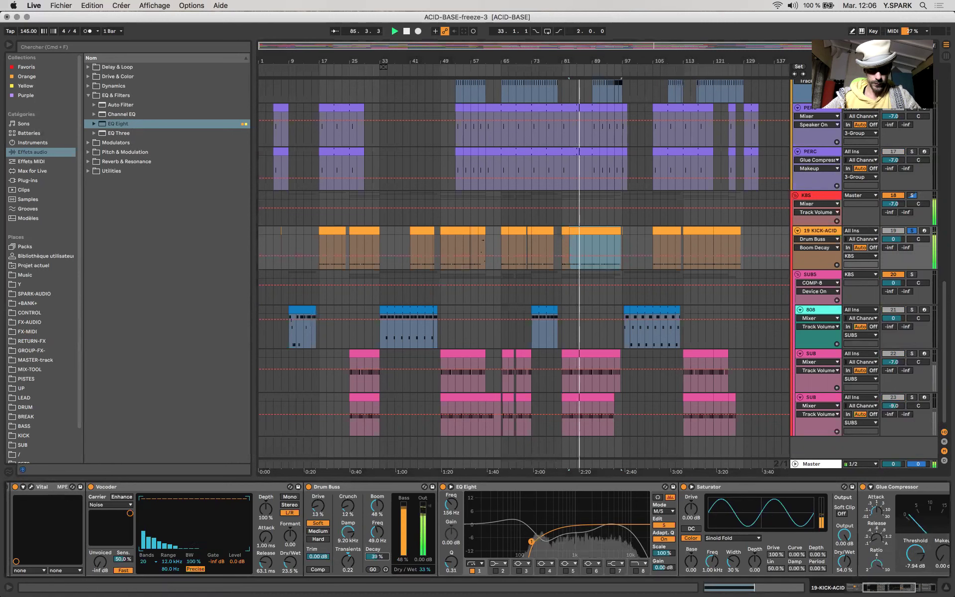
key("Up")
key("Up")
key("Up")
key("Up")
key("Up")
key("Up")
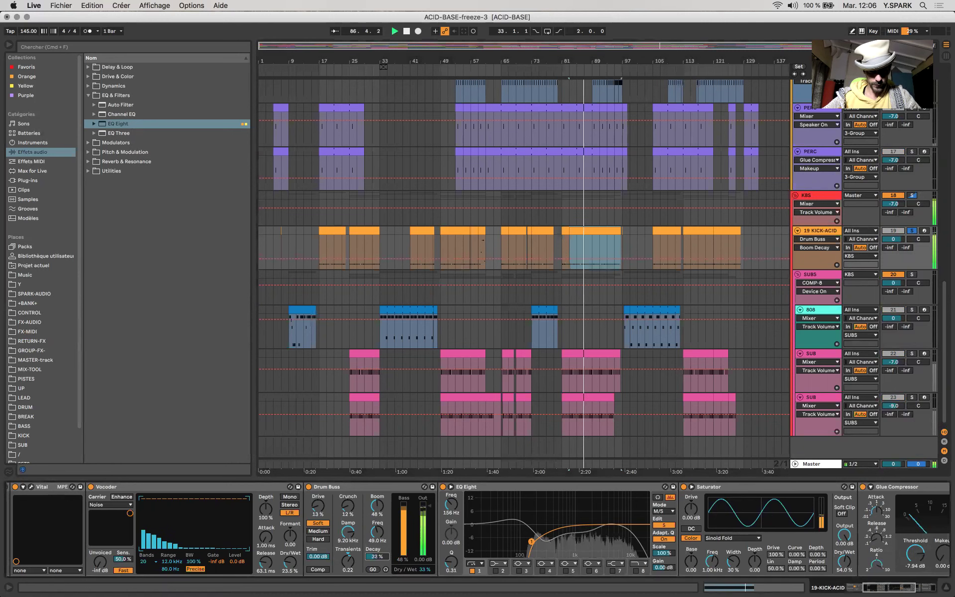
key("space")
Record a few beats of the soloed kick onto the REC track from bar 83
scroll(612, 393, "up", 10)
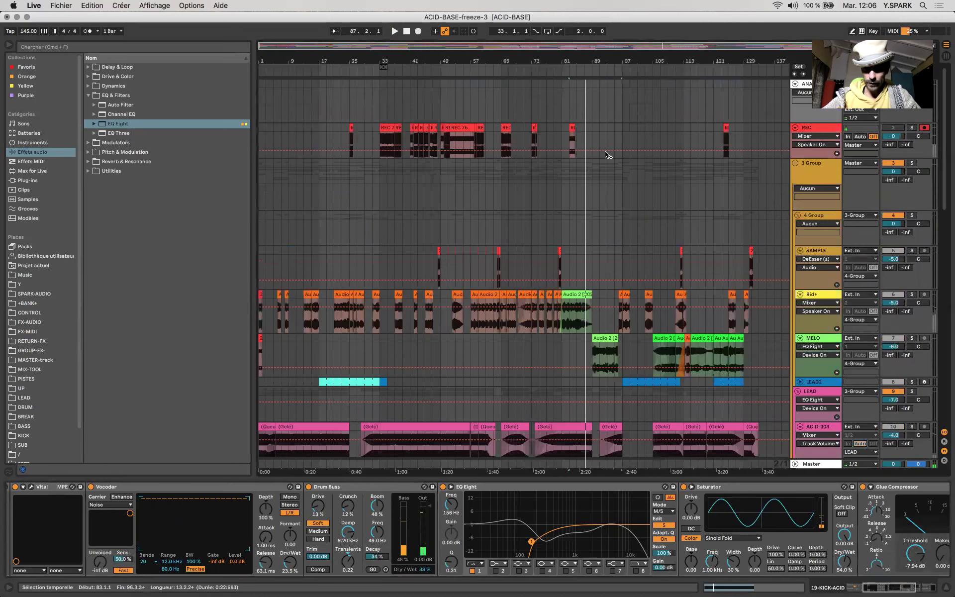
left_click(565, 142)
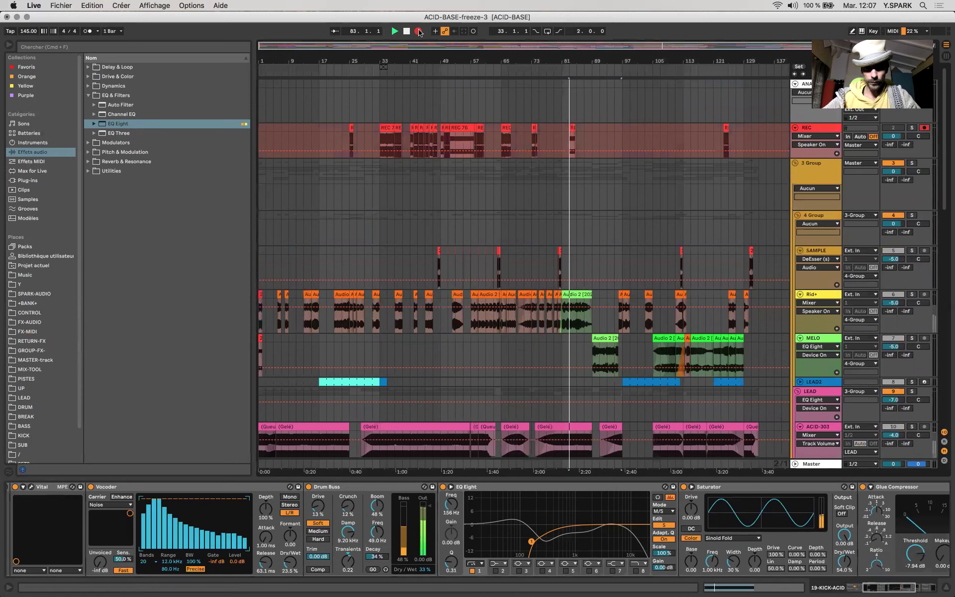
key("space")
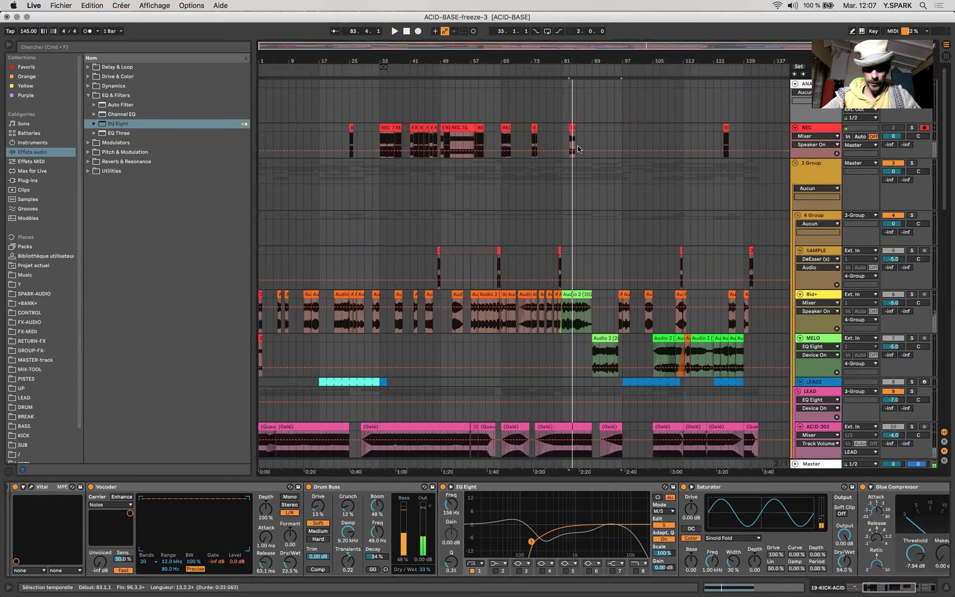
Examine the recorded kick waveform at bar 83 up close, marking the first kick's tail up to 83.1.3
scroll(569, 142, "up", 5)
scroll(542, 130, "up", 4)
scroll(542, 131, "up", 5)
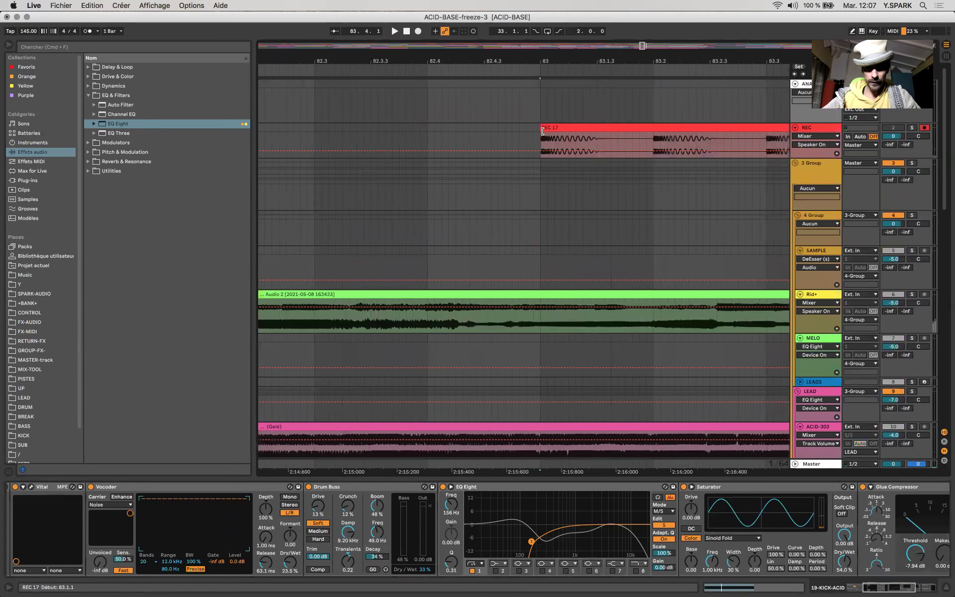
left_click_drag(556, 142, 603, 142)
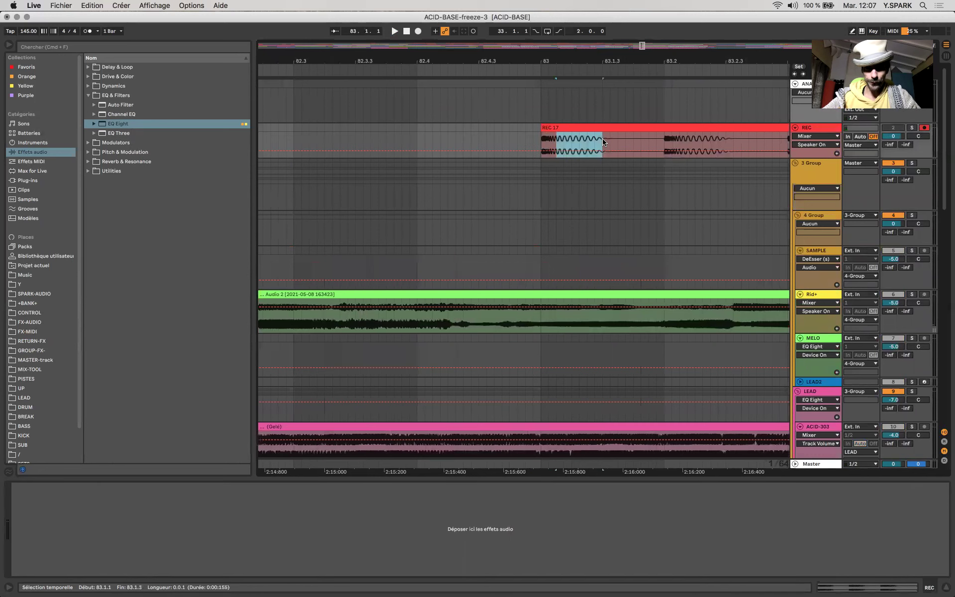
scroll(603, 141, "up", 2)
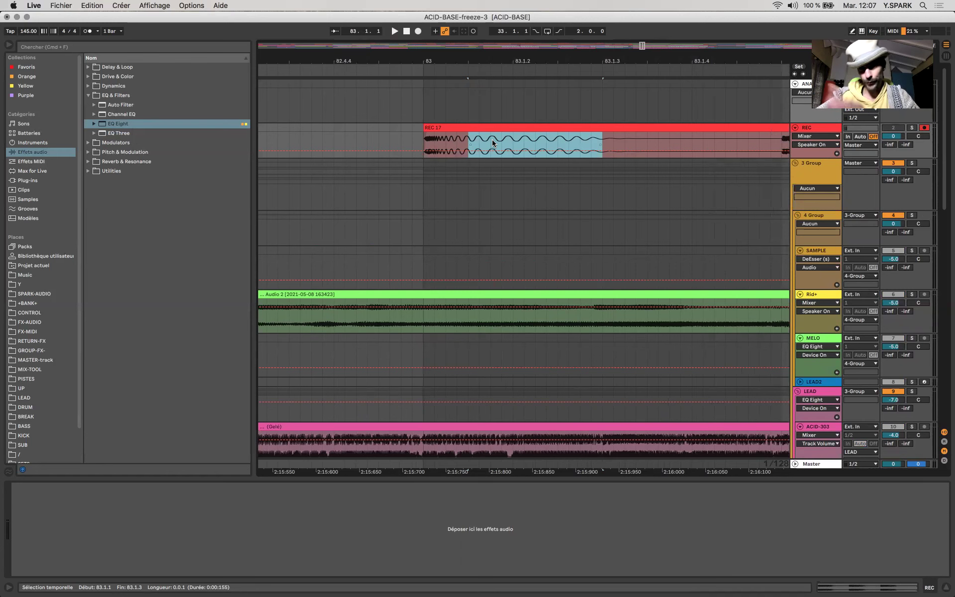
scroll(492, 141, "down", 5)
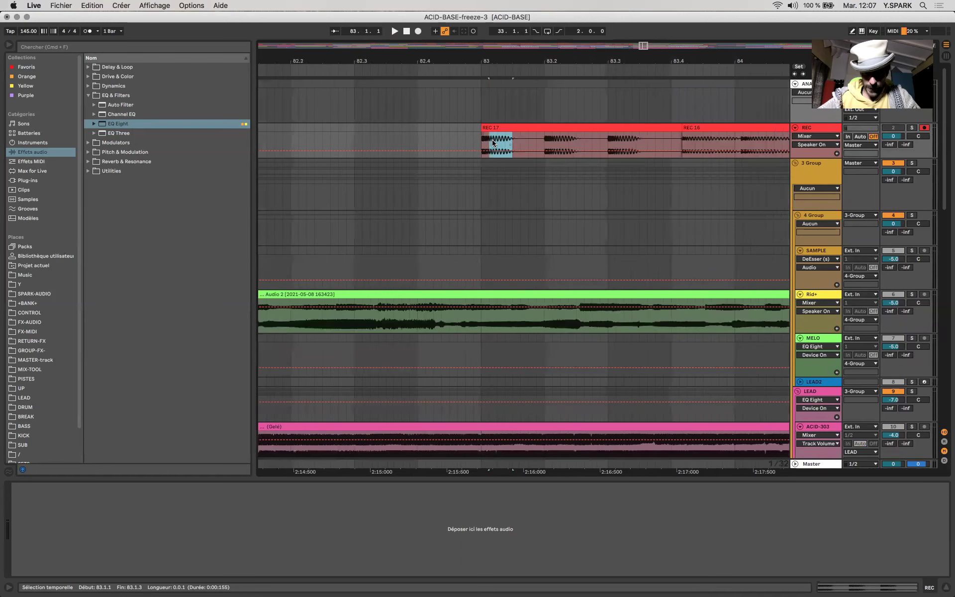
scroll(525, 136, "up", 8)
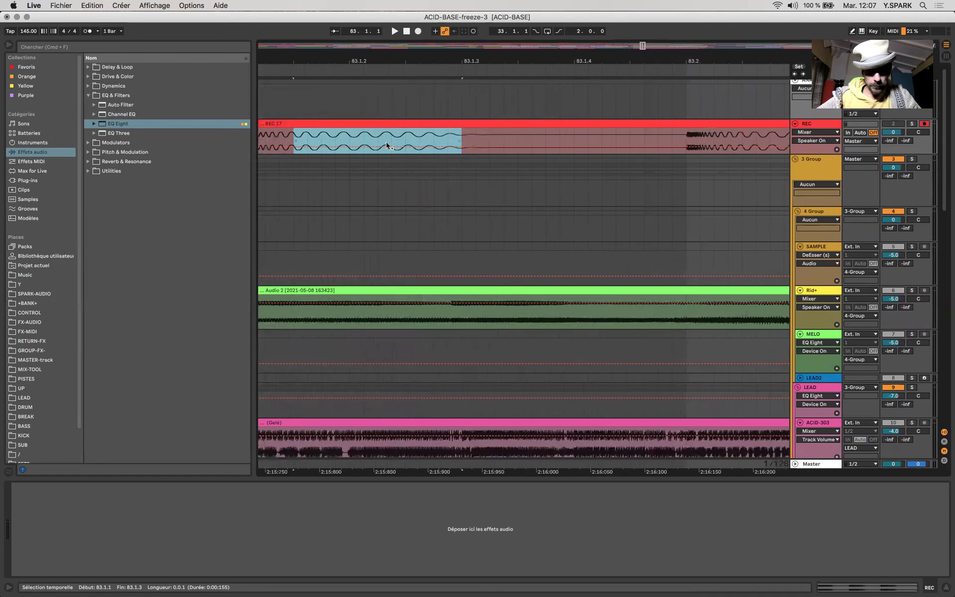
Unsolo KICK-ACID and record a few beats of the whole KBS group onto the REC track near bar 83
scroll(815, 406, "down", 15)
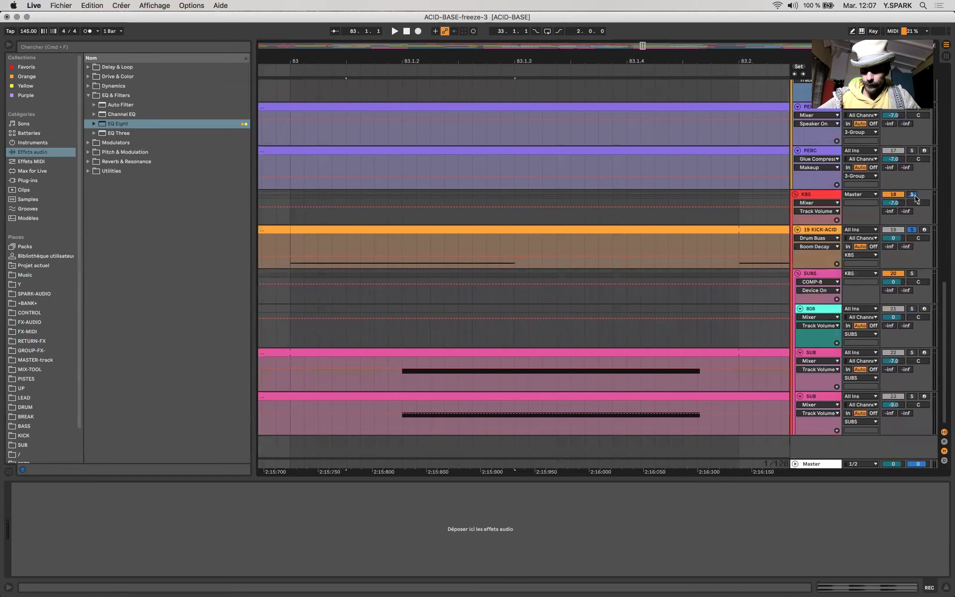
left_click(912, 230)
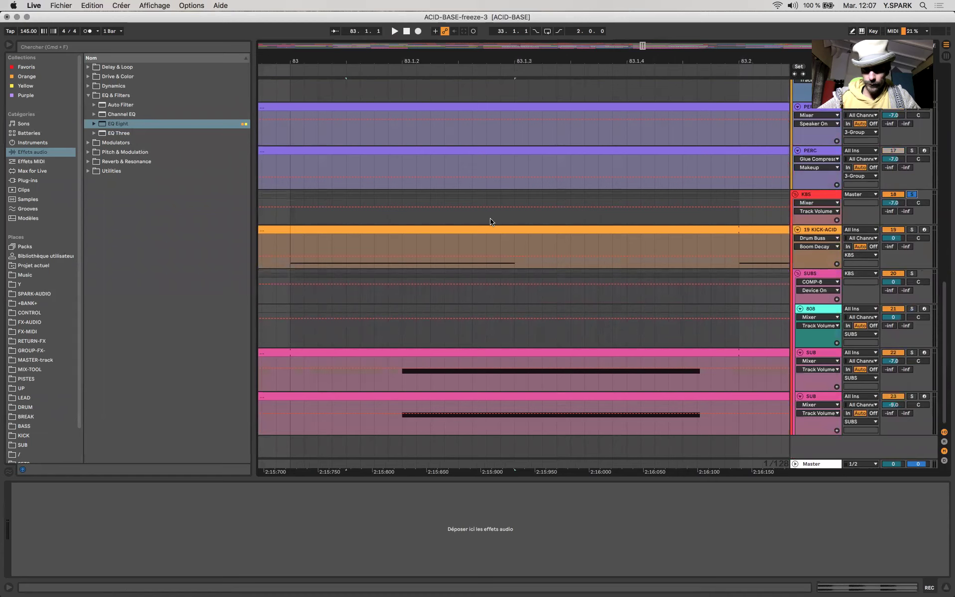
scroll(491, 221, "up", 15)
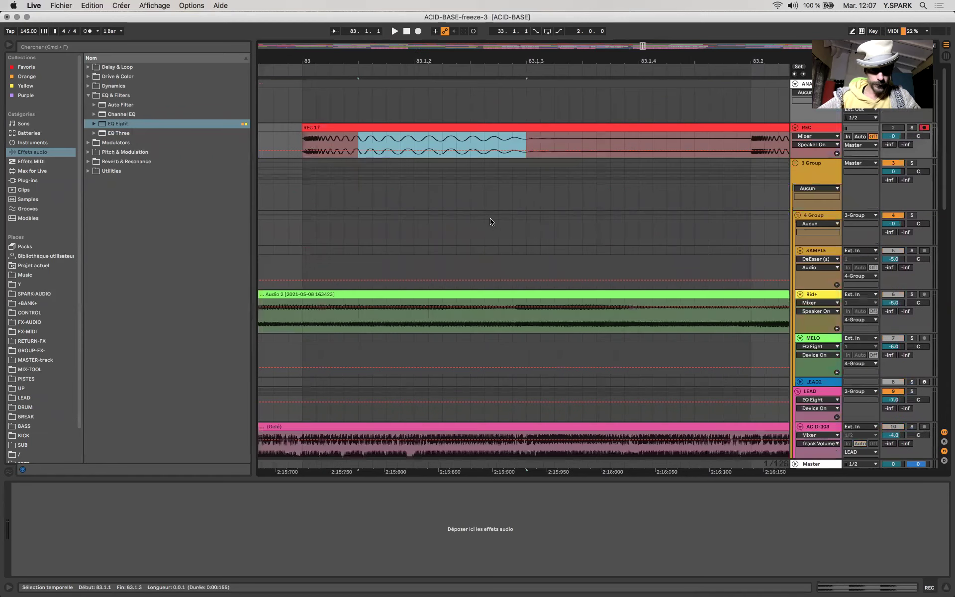
left_click(419, 32)
key("space")
key("minus")
key("minus")
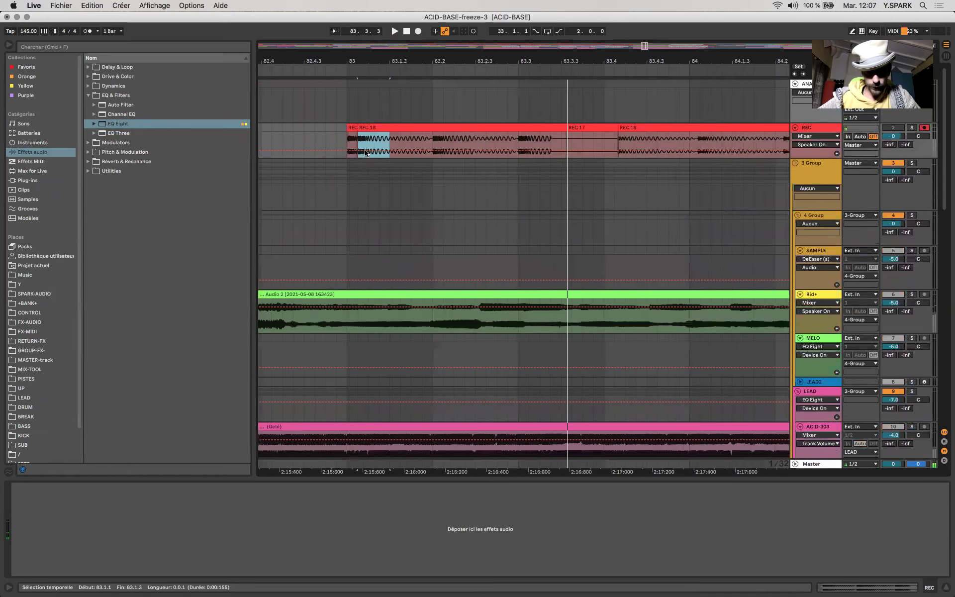
Examine up close how the kick tail and sub join in the new REC clip around 83.1.2
left_click(369, 146)
key("plus")
key("plus")
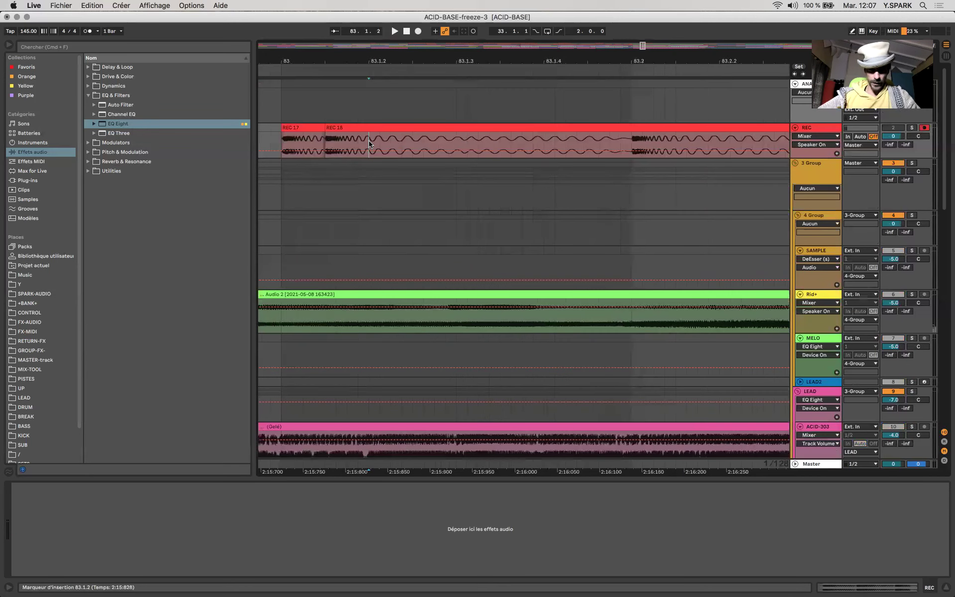
key("minus")
key("minus")
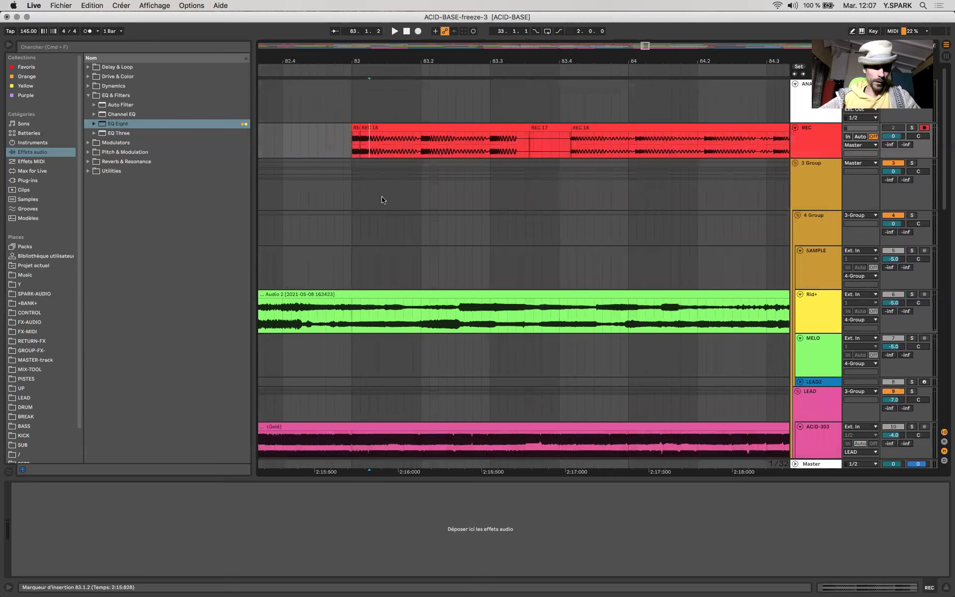
Unsolo the KBS group and play the full mix from bar 81 with the master's SPAN analyzer displayed
key("minus")
key("minus")
key("minus")
key("minus")
scroll(383, 198, "down", 10)
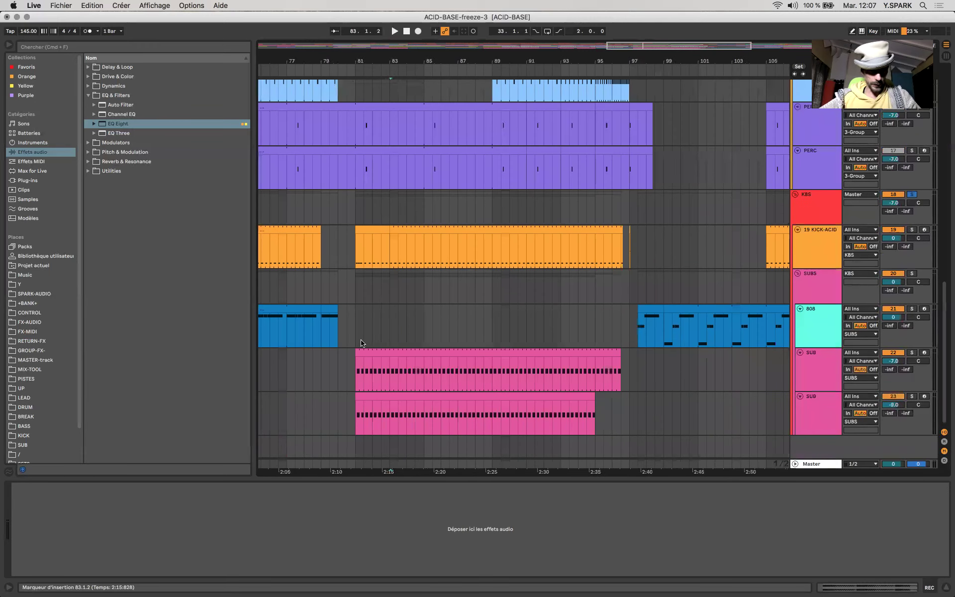
left_click(358, 363)
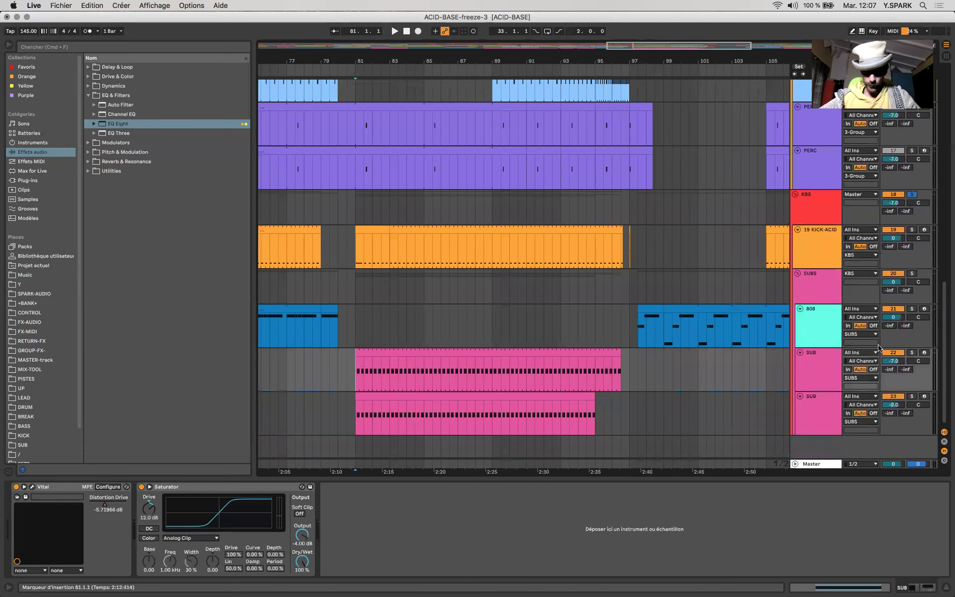
left_click(831, 466)
left_click(911, 194)
key("space")
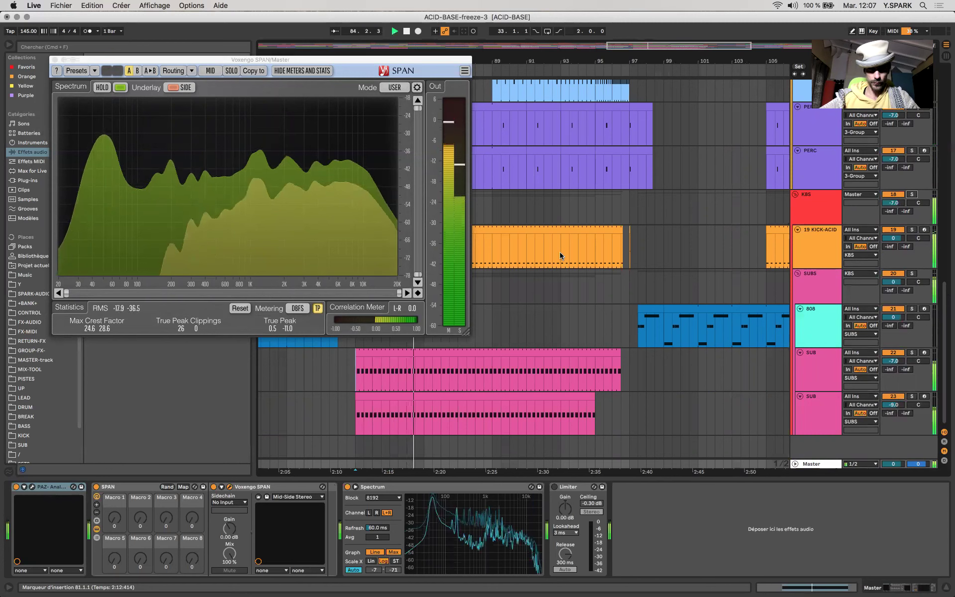
Compare spectra in SPAN by soloing the KBS group, returning to the full mix, then soloing SUBS and KICK-ACID separately
left_click(912, 195)
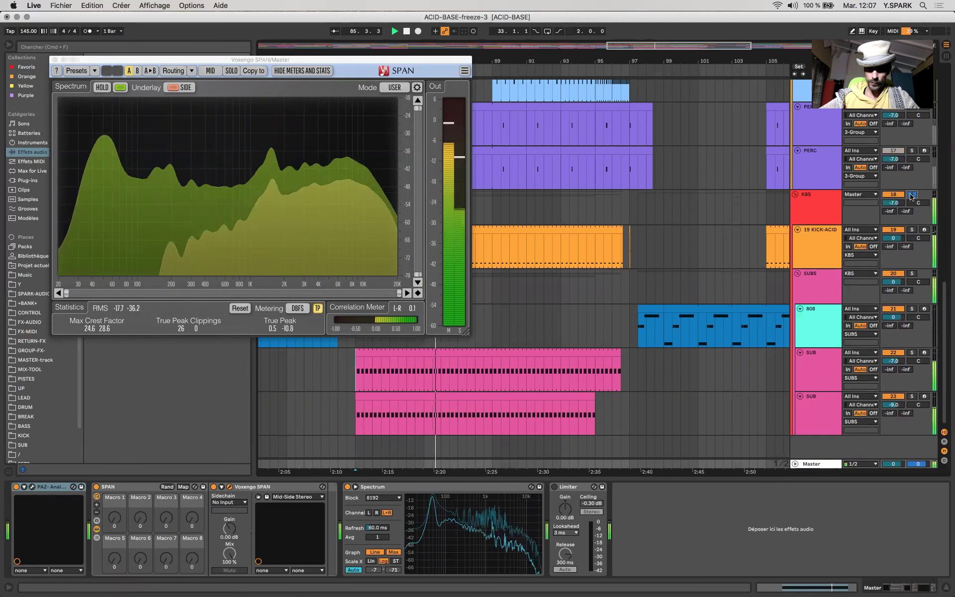
left_click(912, 194)
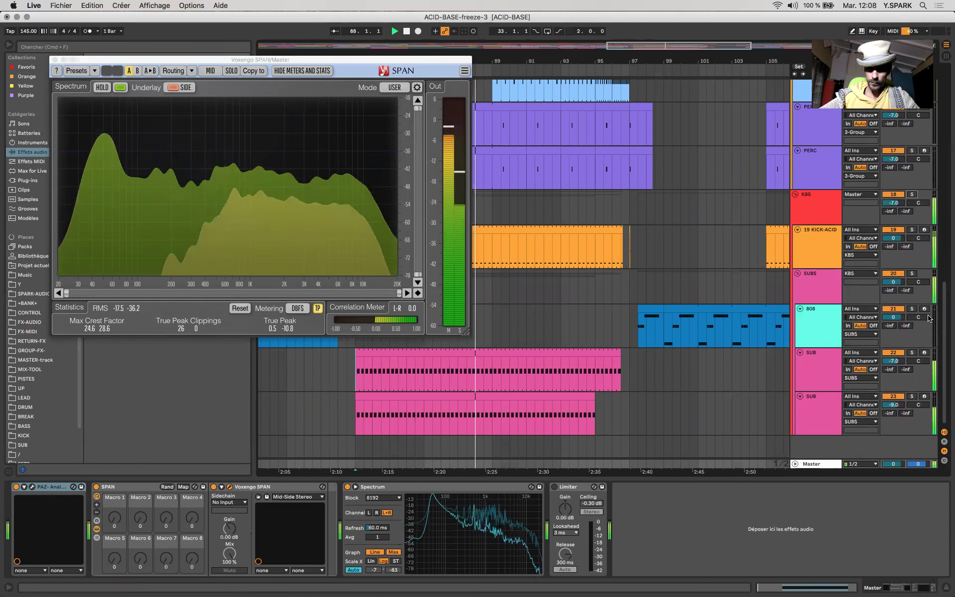
left_click(911, 274)
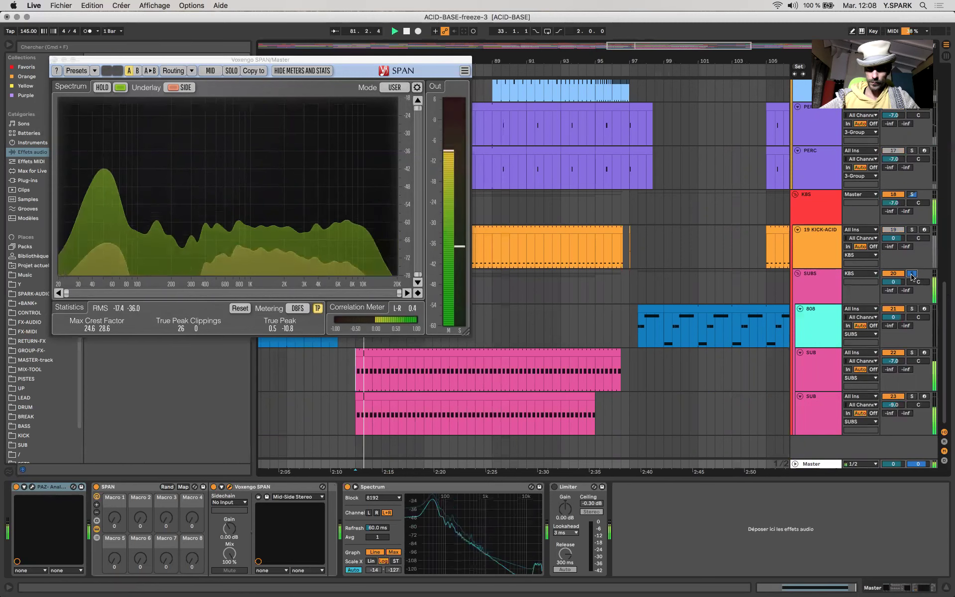
left_click(912, 230)
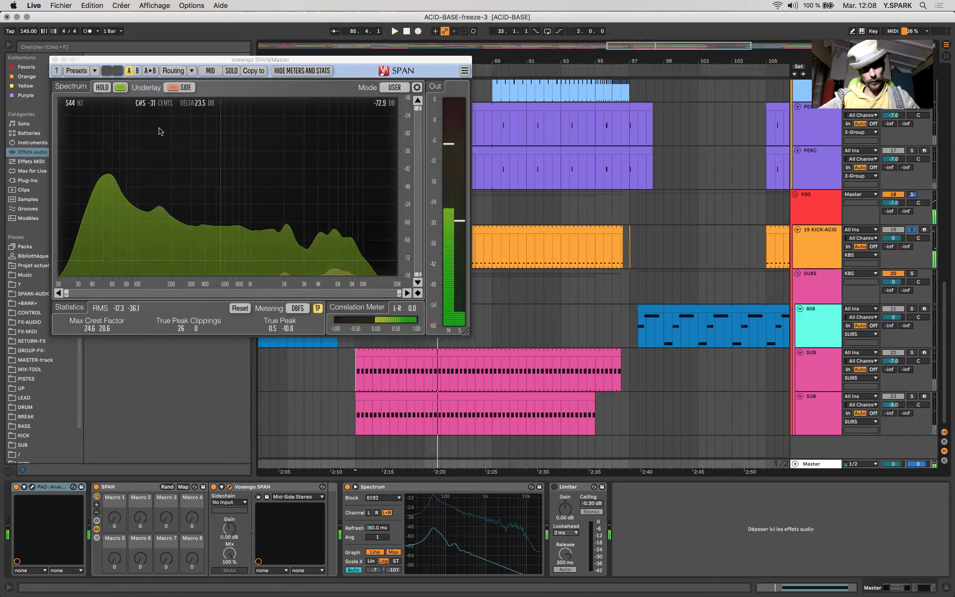
Stop playback, close SPAN, clear the KBS and KICK-ACID solos, and show the whole arrangement with the master's devices
key("space")
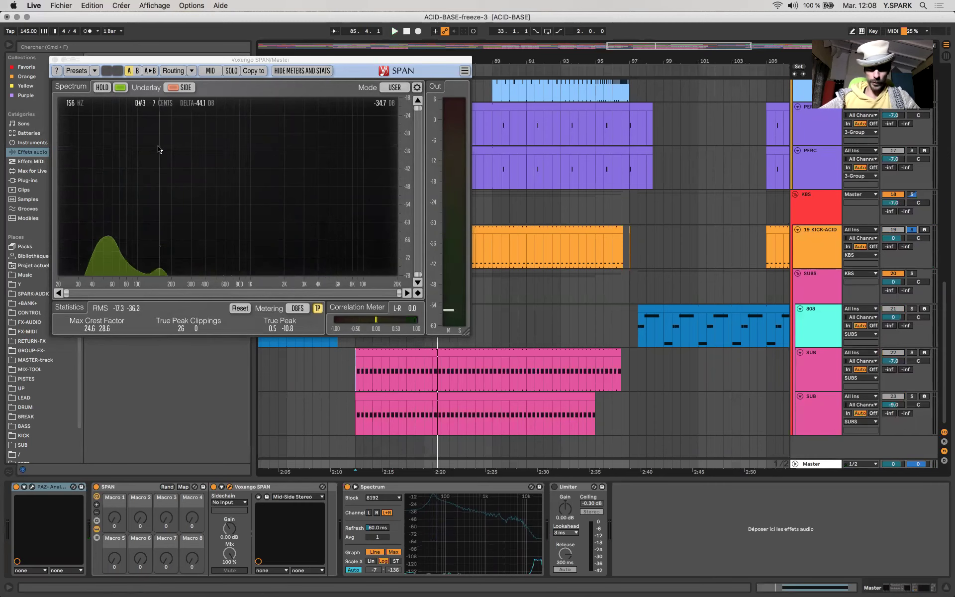
left_click(56, 60)
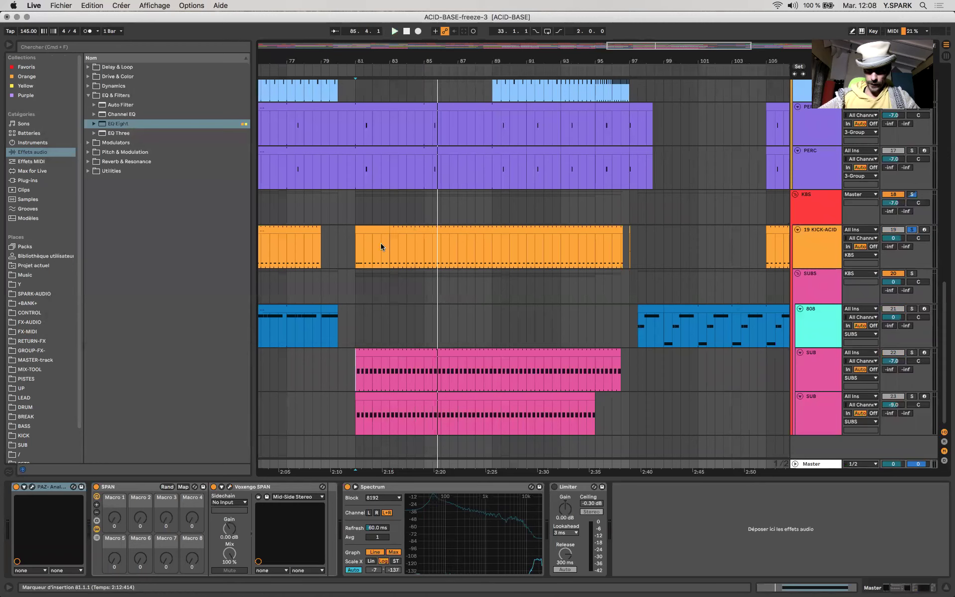
left_click(355, 239)
scroll(354, 238, "up", 3)
scroll(354, 239, "down", 5)
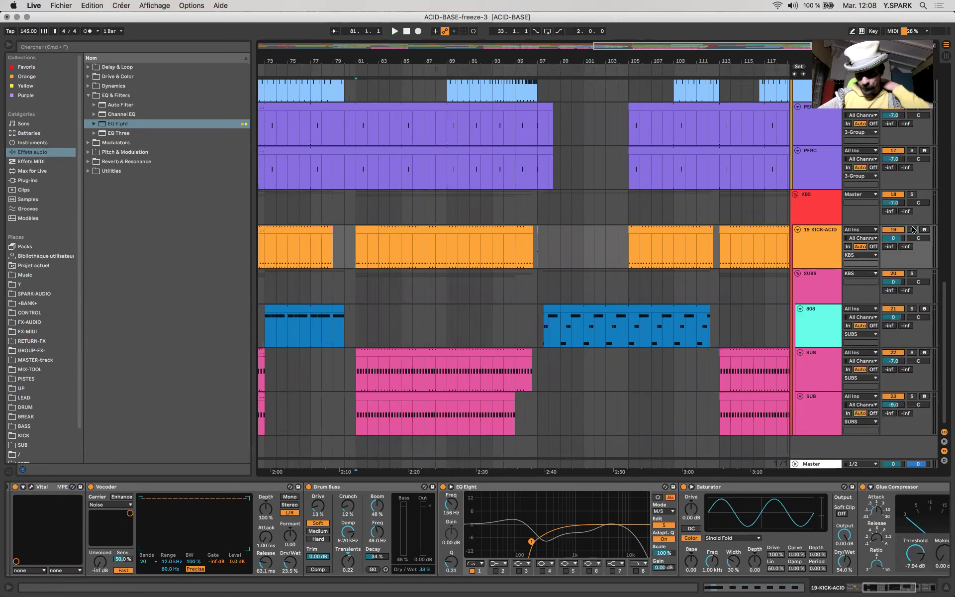
scroll(552, 258, "left", 3)
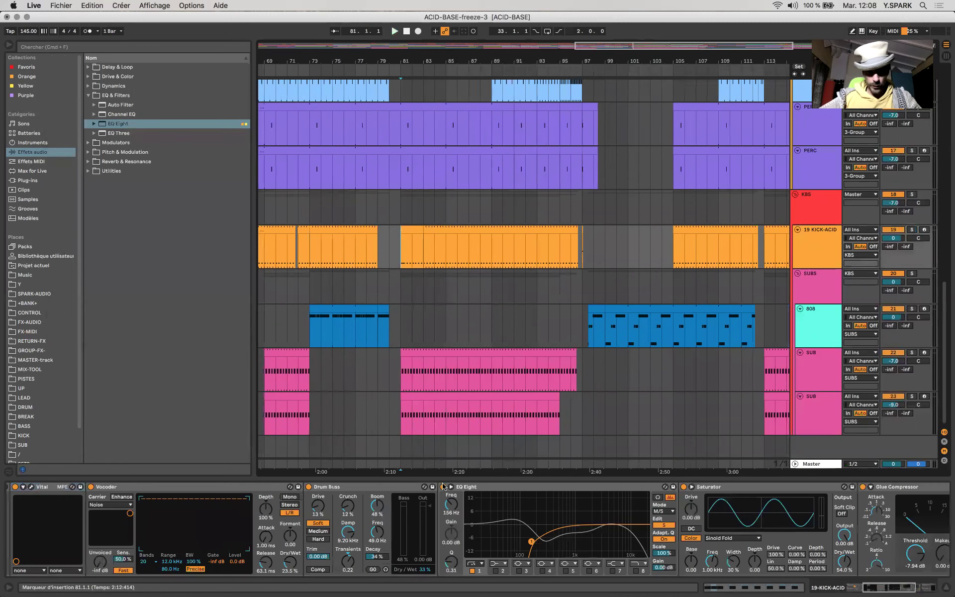
double_click(399, 466)
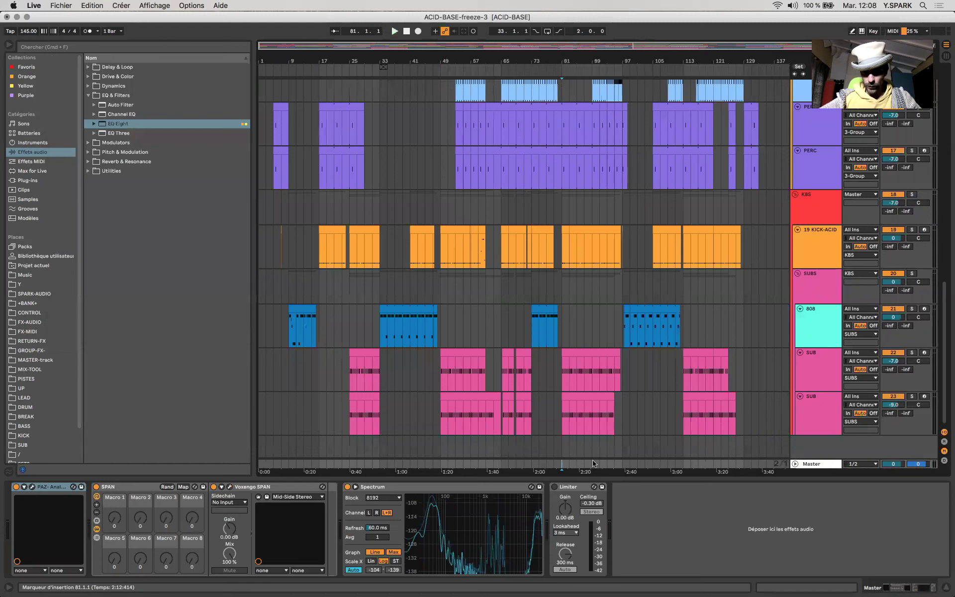
Play the full mix from bar 89 and from about bar 115, examining its spectrum in the master's SPAN
key("space")
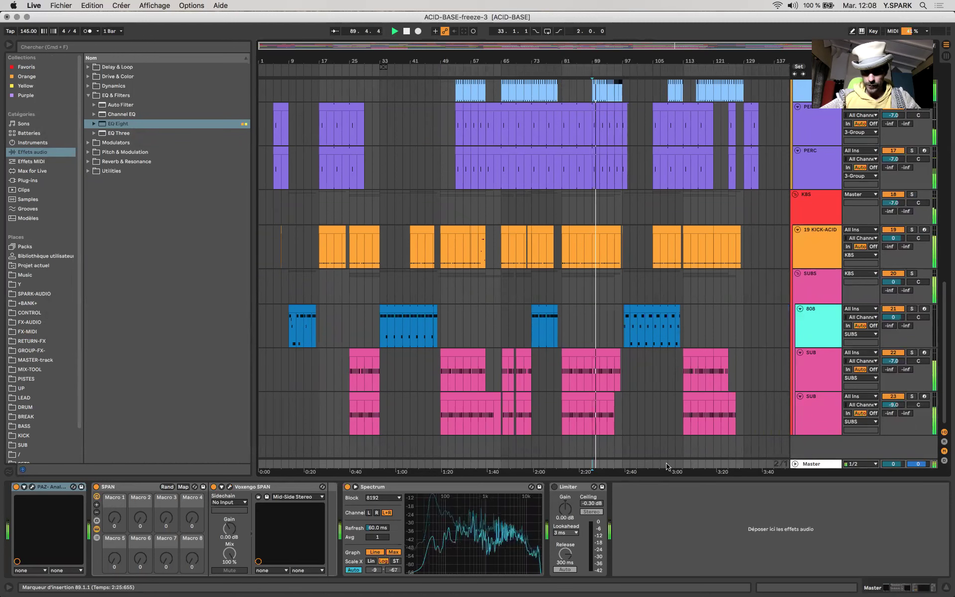
left_click(690, 467)
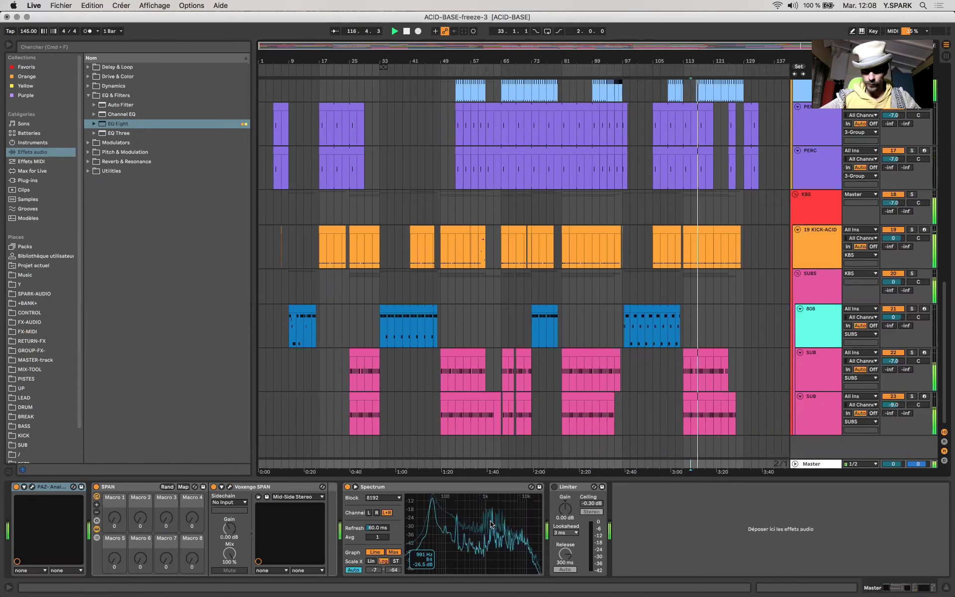
left_click(229, 487)
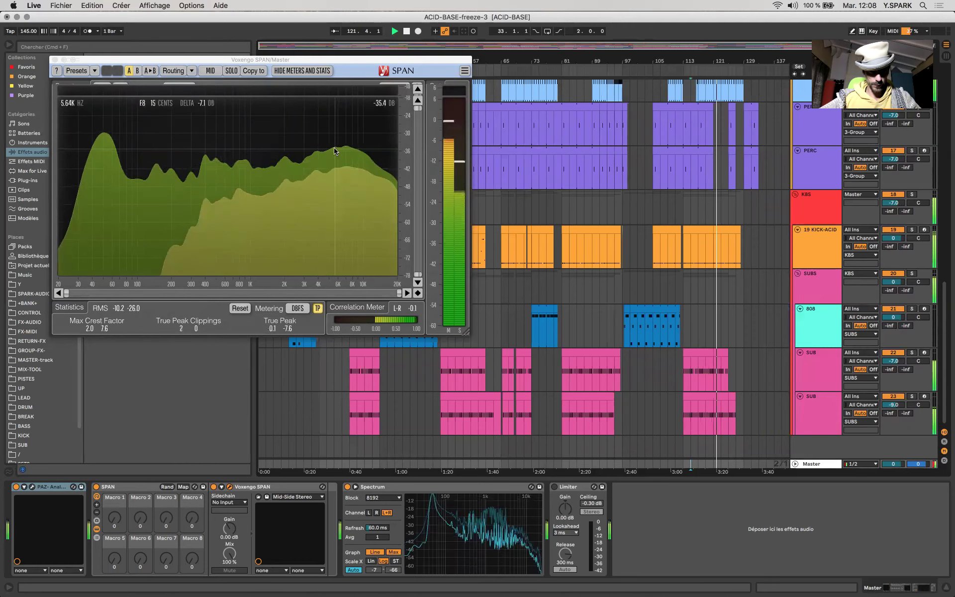
Stop playback and lower the CRASH track's volume to -7.0 dB
left_click(639, 209)
scroll(636, 210, "up", 10)
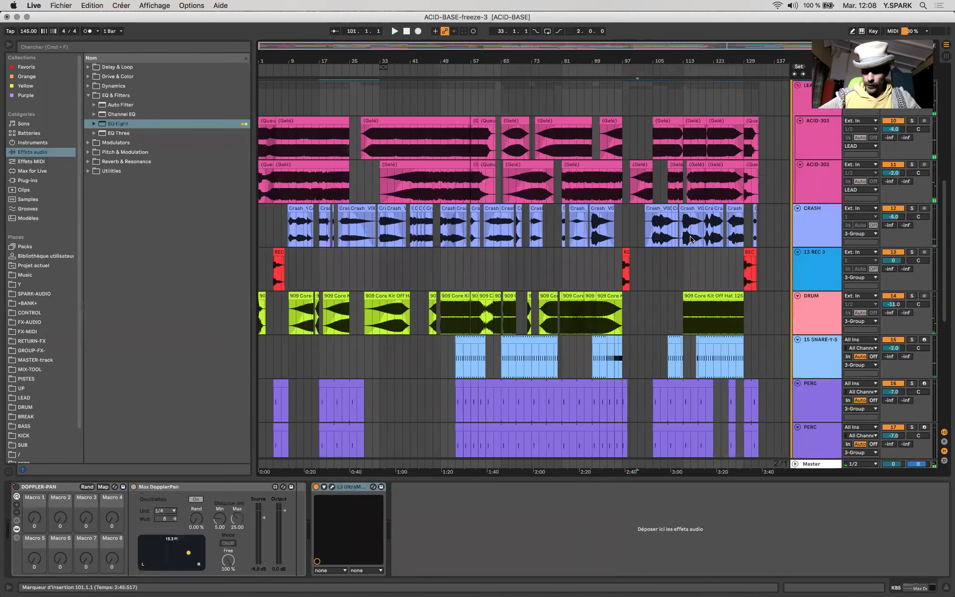
left_click(826, 222)
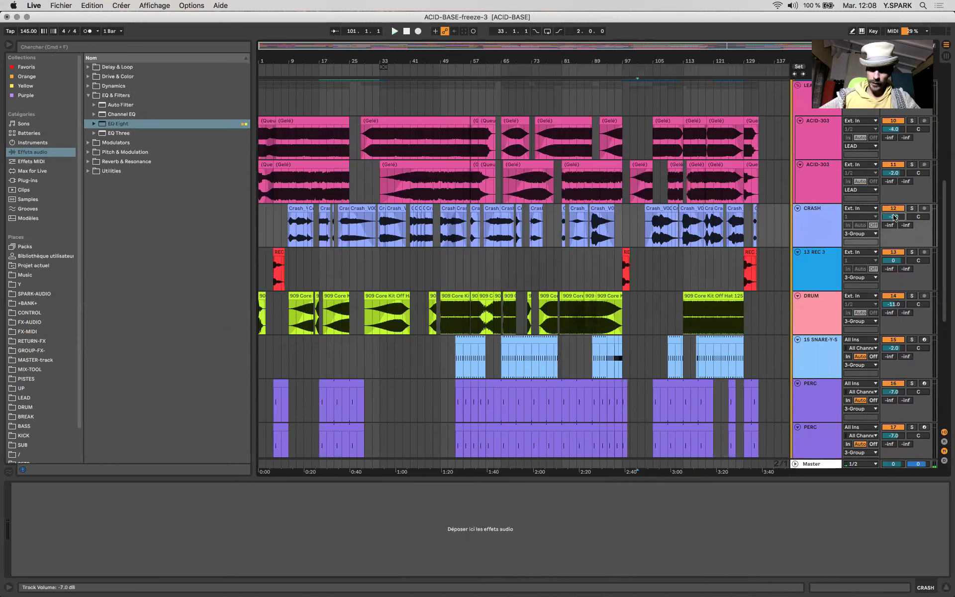
scroll(453, 237, "up", 8)
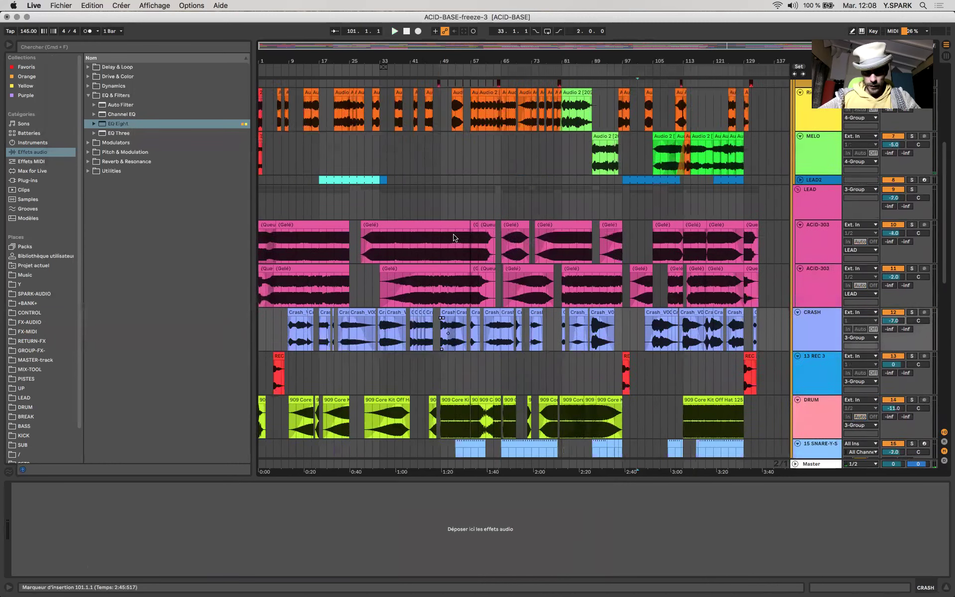
scroll(453, 237, "down", 5)
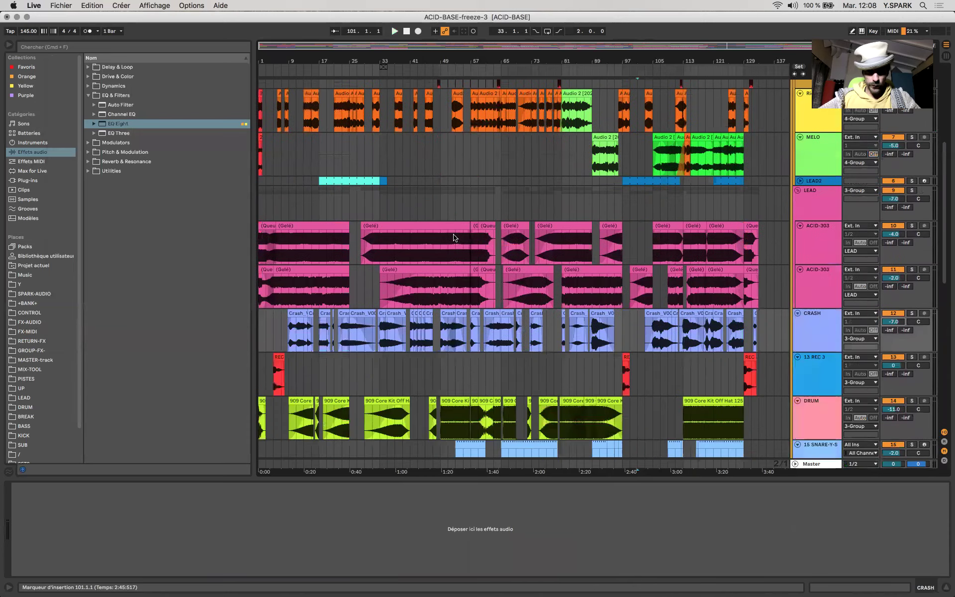
Check the section at bar 27 in SPAN, and place the insertion marker at bar 113
left_click(359, 465)
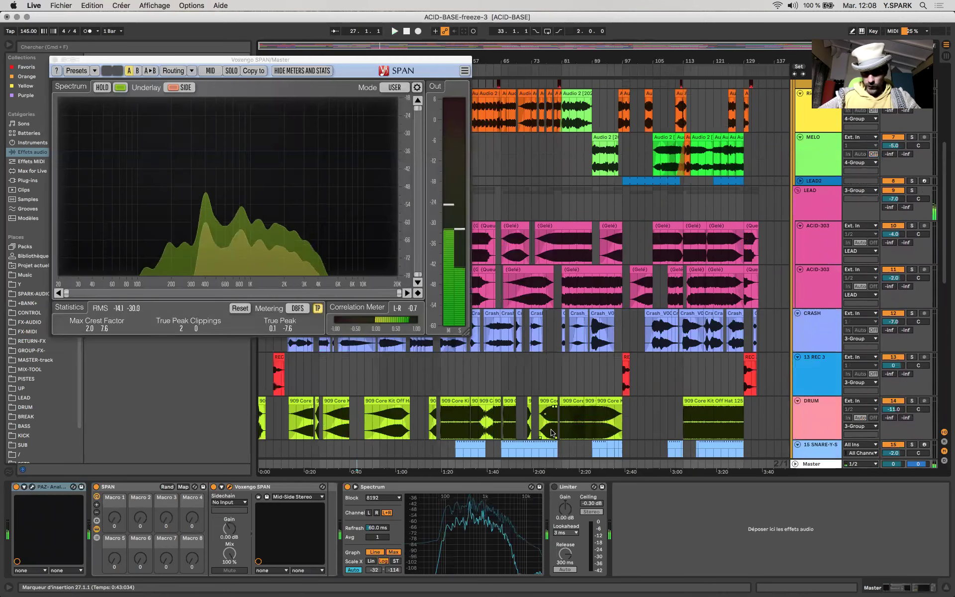
scroll(617, 368, "down", 9)
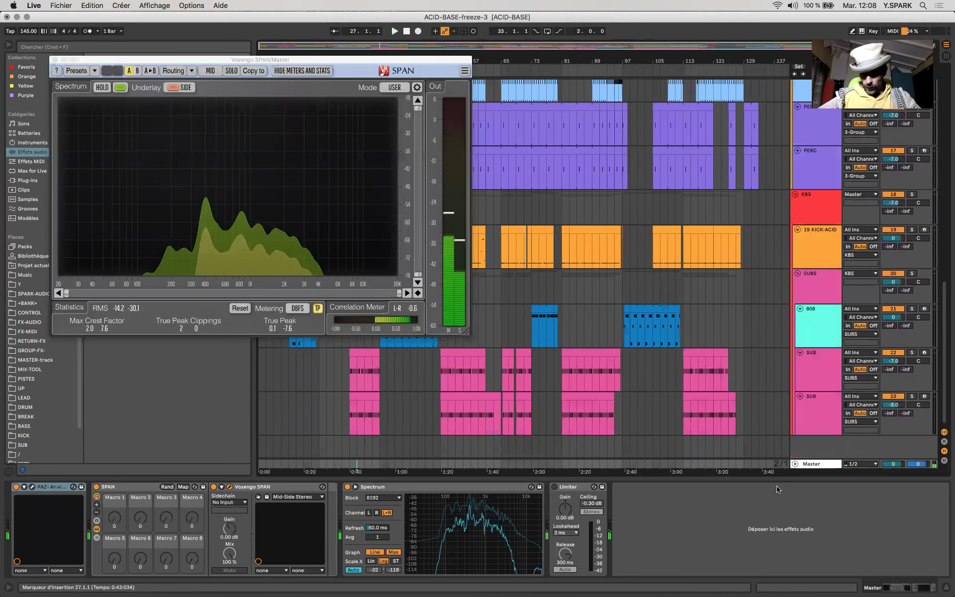
left_click(689, 465)
left_click(686, 464)
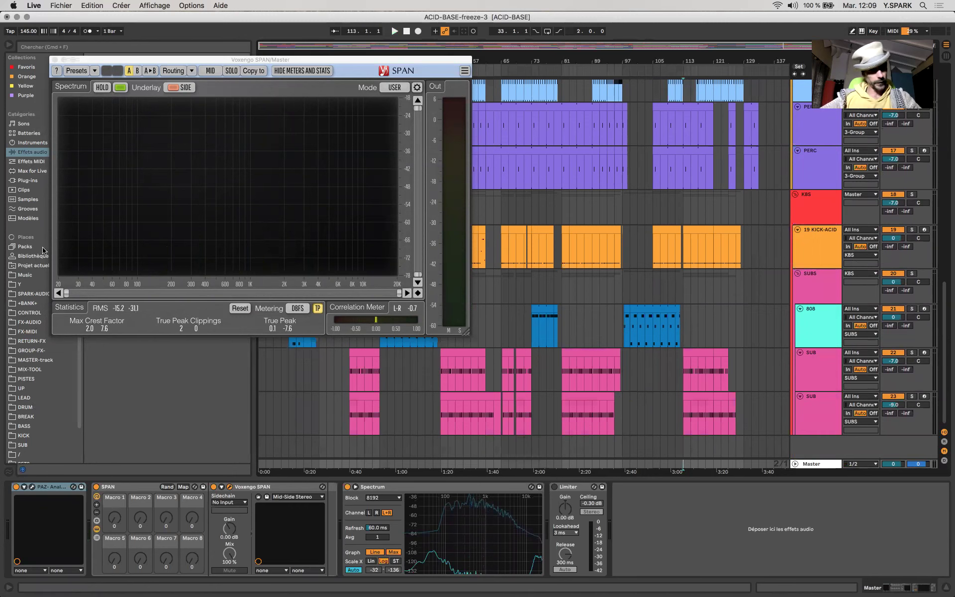
Move the SPAN window clear of the browser and list the iZotope Audio Units plug-ins
left_click_drag(127, 57, 524, 142)
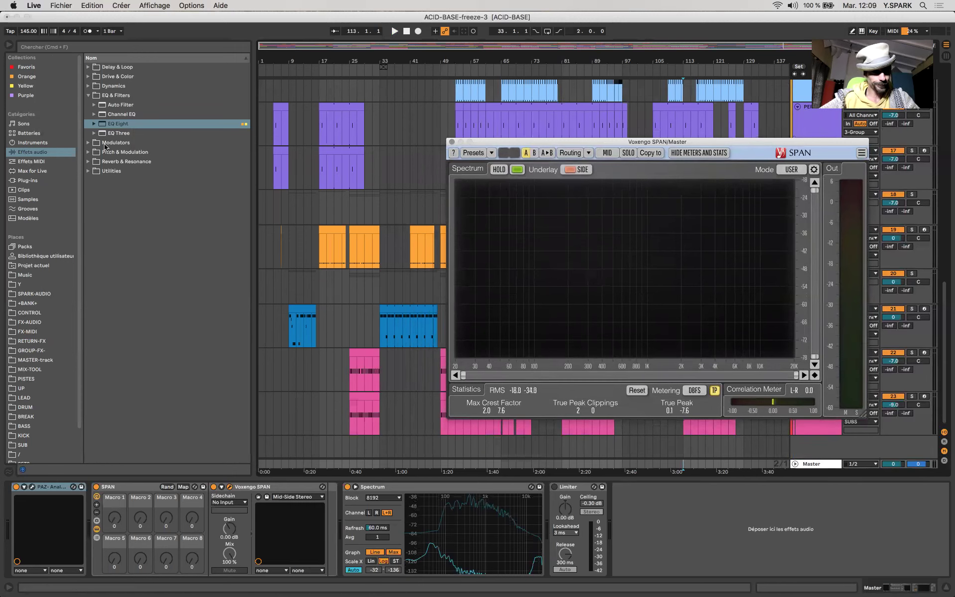
left_click(47, 182)
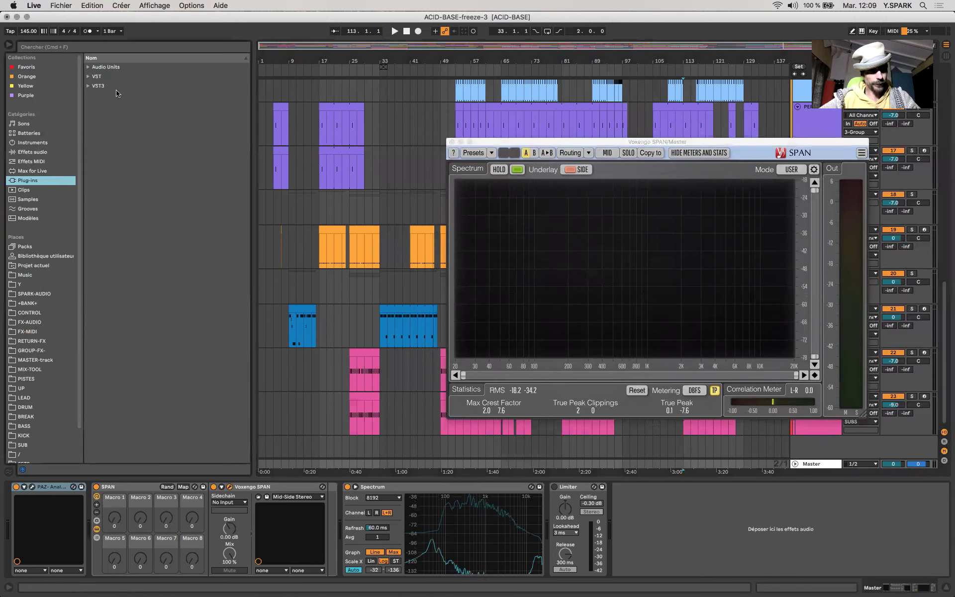
left_click(89, 67)
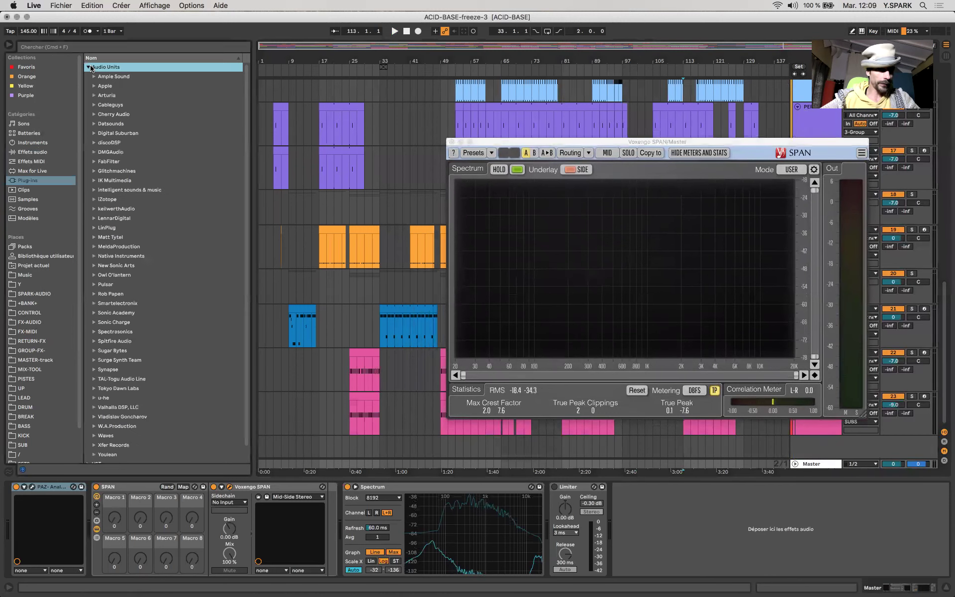
left_click(94, 200)
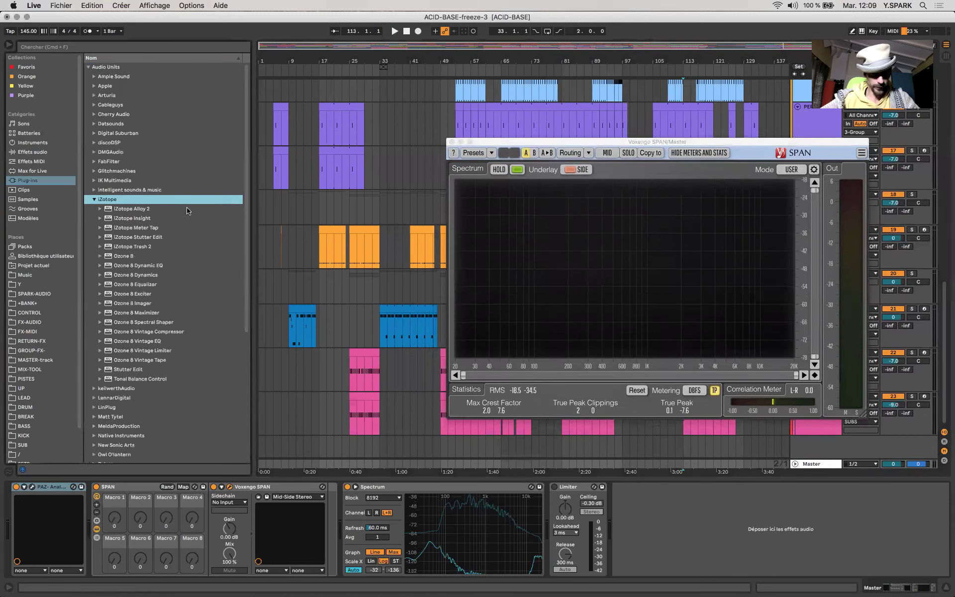
left_click_drag(558, 136, 480, 52)
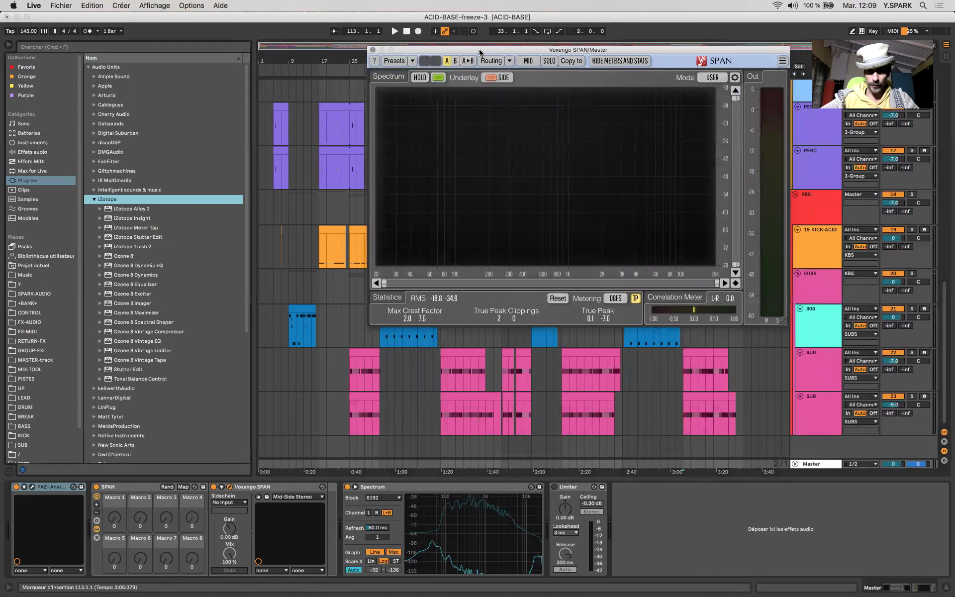
left_click(118, 256)
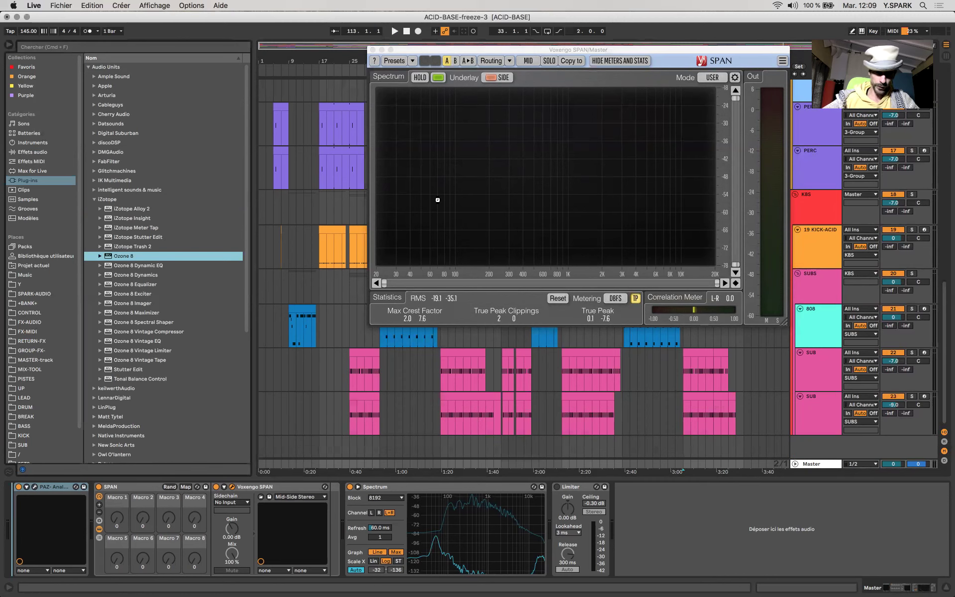
key("Return")
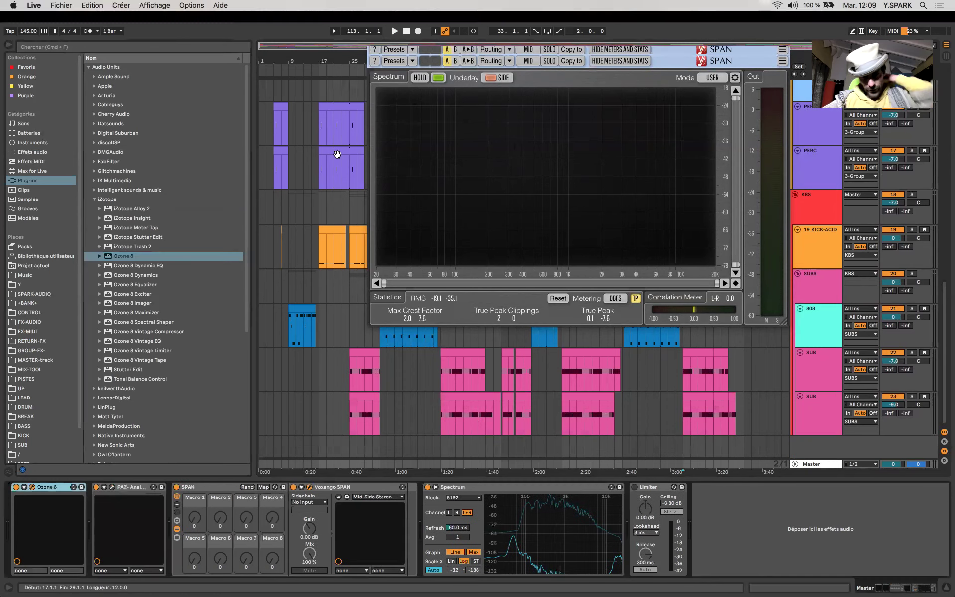
left_click(32, 486)
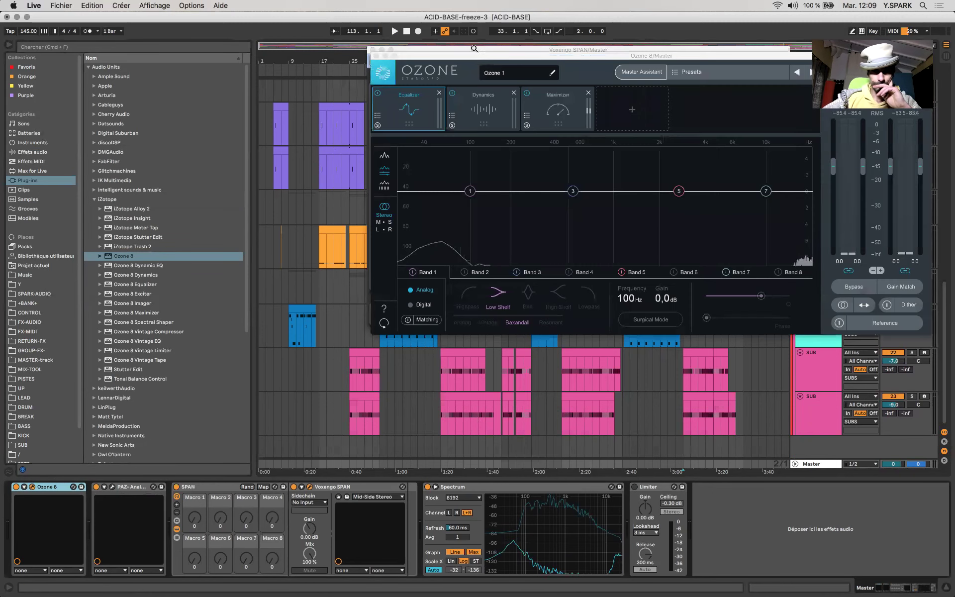
left_click(53, 487)
key("Delete")
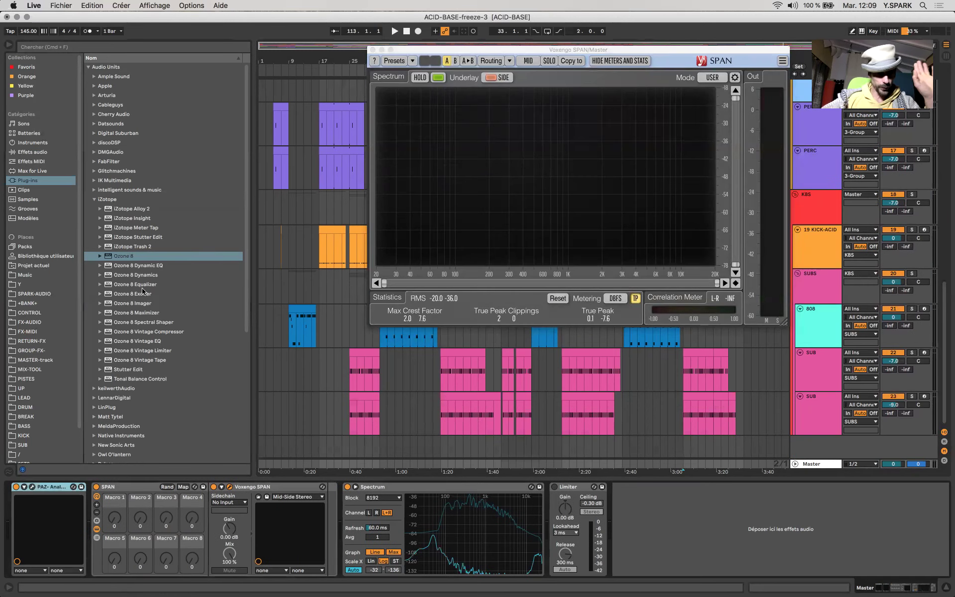
Insert Ozone 8 Maximizer at the start of the master chain and place its open window clear of SPAN
left_click_drag(136, 313, 26, 534)
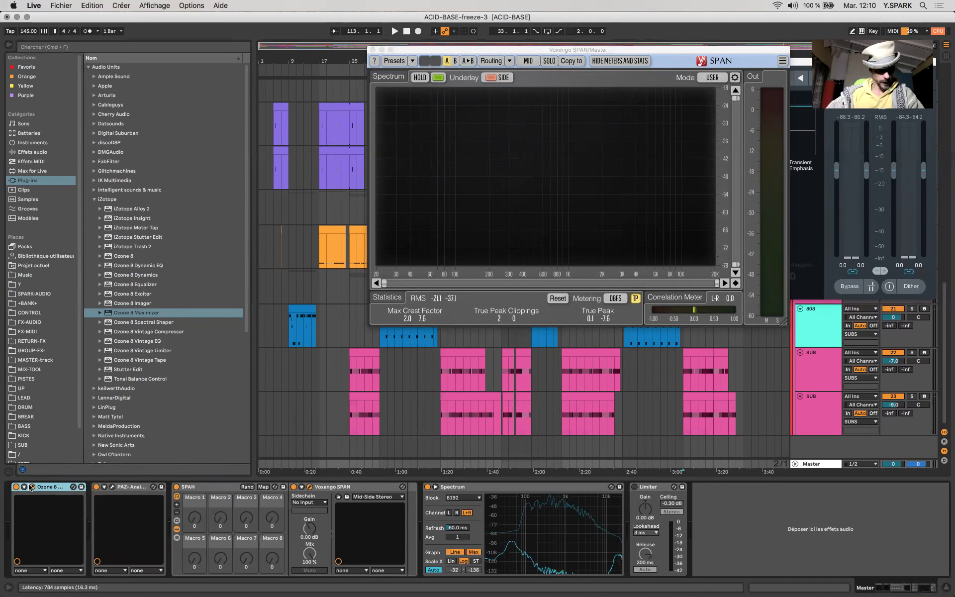
left_click(32, 487)
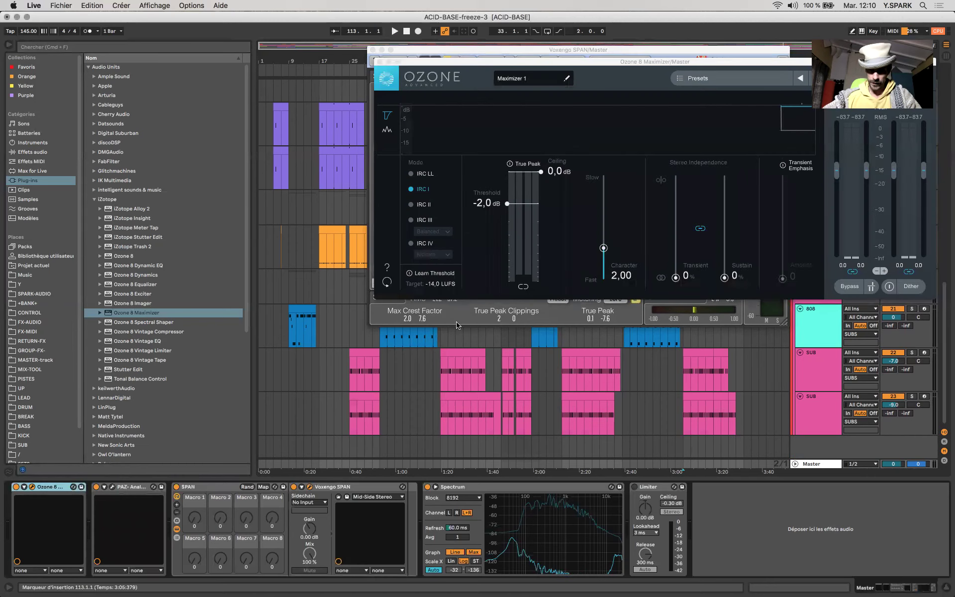
left_click_drag(469, 66, 177, 164)
Set the Maximizer's mode to IRC IV Modern and its ceiling to -0.3 dB
left_click(127, 341)
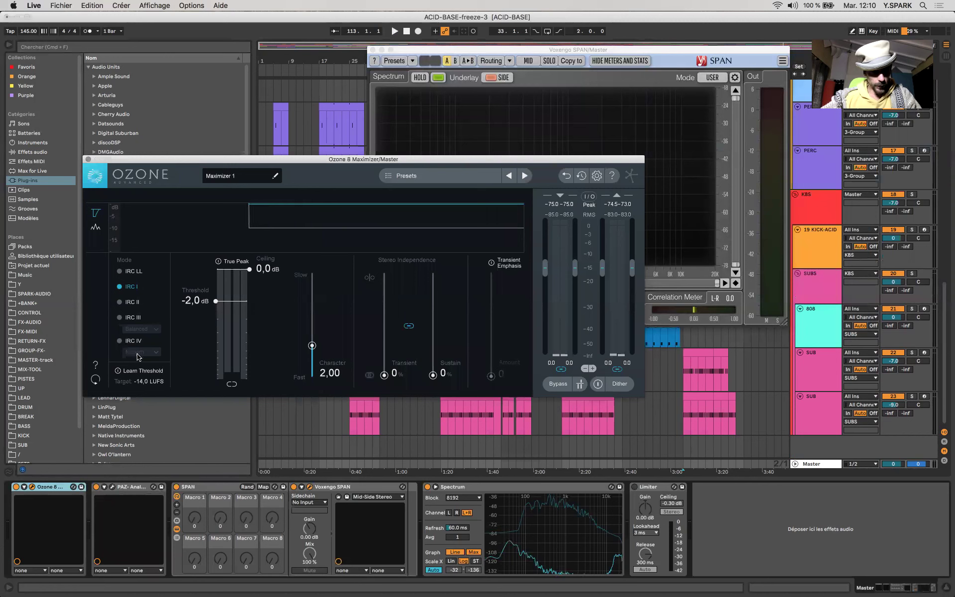
left_click(140, 356)
left_click(149, 355)
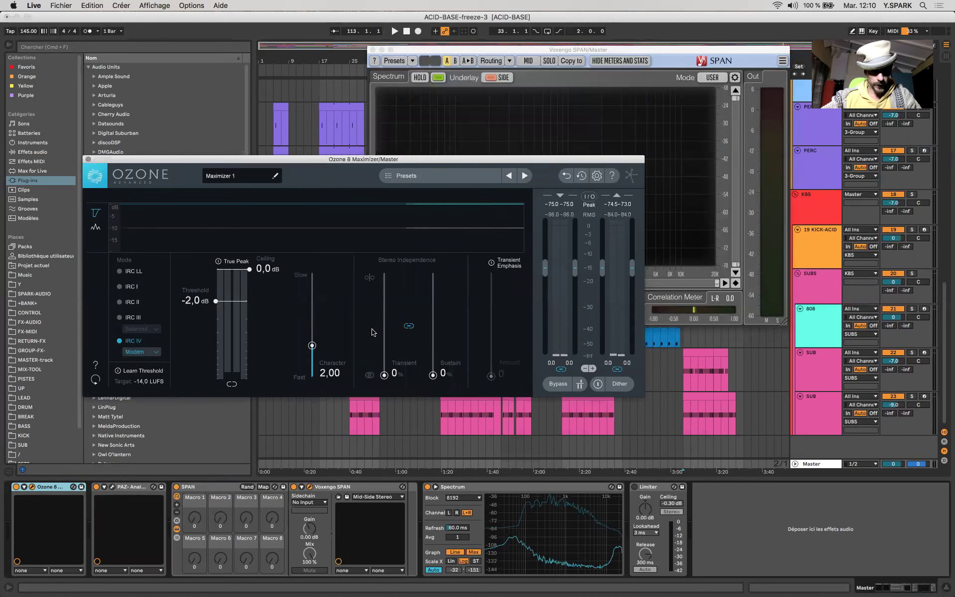
left_click_drag(249, 269, 249, 278)
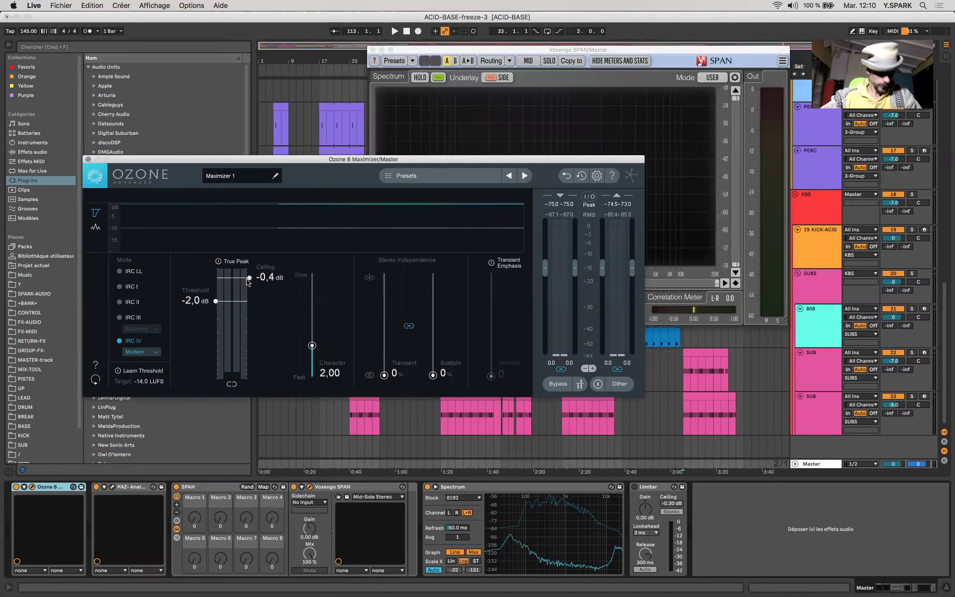
scroll(248, 279, "up", 2)
scroll(247, 278, "down", 1)
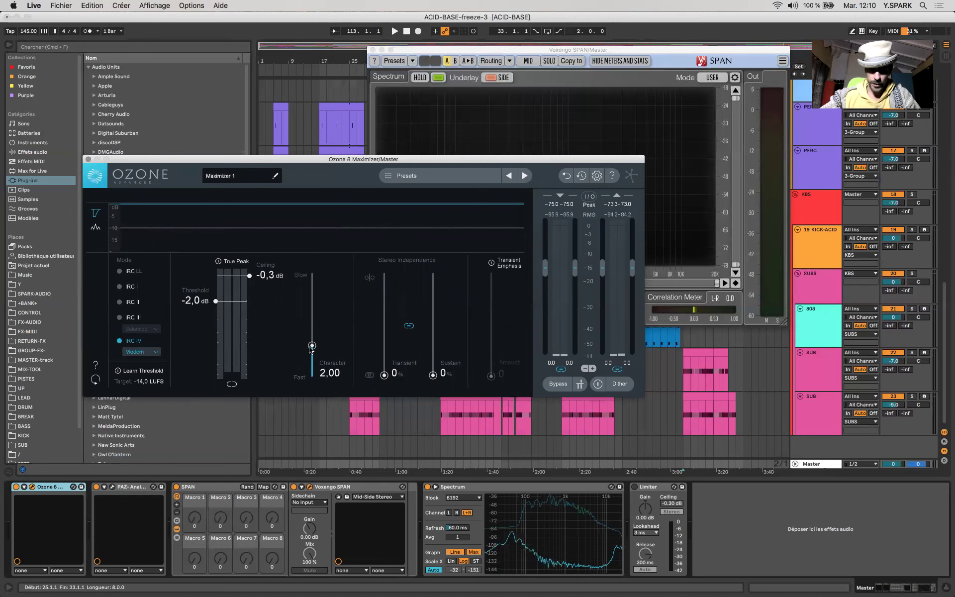
While playing from bar 113, set the Maximizer's threshold to -4.5 dB and its character to 0.70
key("space")
mouse_move(234, 319)
left_mouse_down()
mouse_move(221, 348)
mouse_move(220, 306)
mouse_move(231, 319)
mouse_move(249, 320)
left_mouse_up()
mouse_move(312, 345)
left_mouse_down()
mouse_move(311, 380)
mouse_move(310, 366)
left_mouse_up()
left_click_drag(215, 319, 215, 318)
left_click_drag(312, 367, 312, 365)
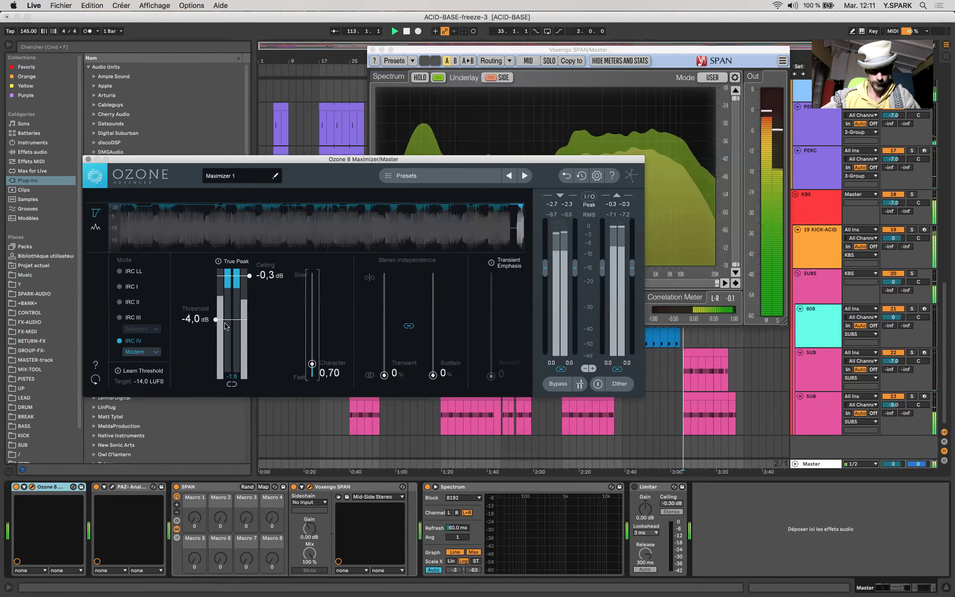
mouse_move(215, 319)
left_mouse_down()
mouse_move(221, 330)
mouse_move(223, 315)
mouse_move(224, 325)
left_mouse_up()
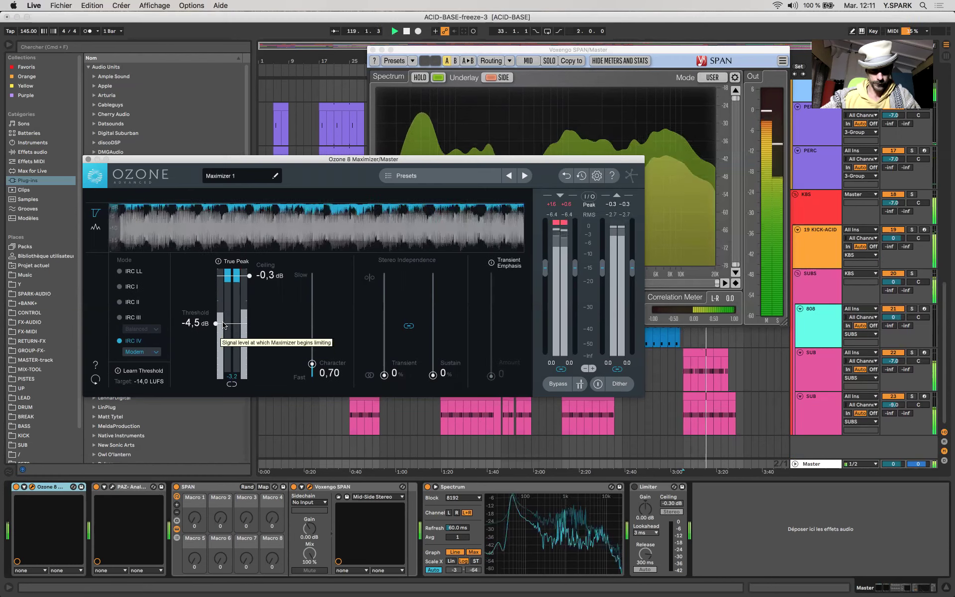
key("space")
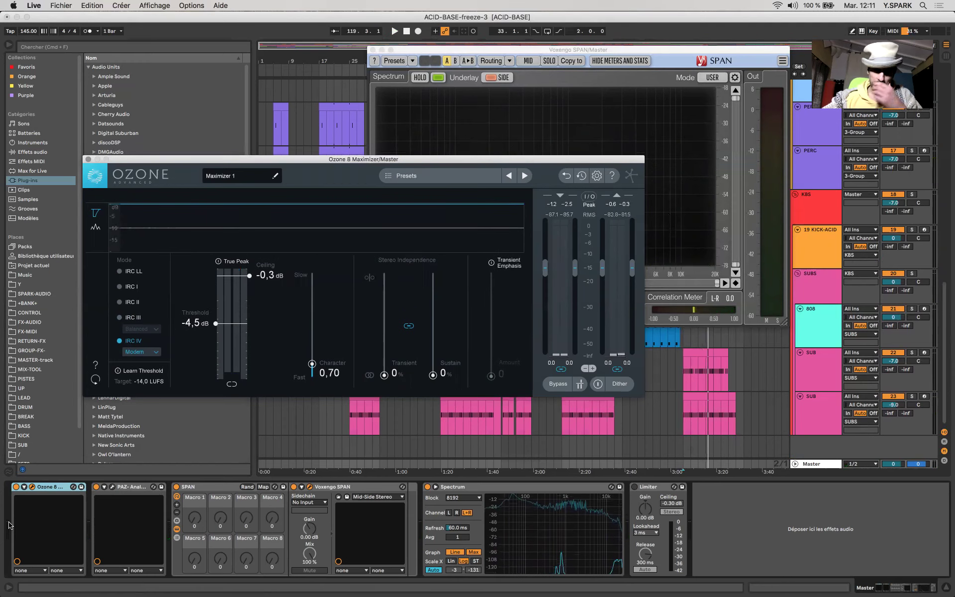
Add the METER.adg rack from the CONTROL folder to the end of the master chain and position the Maximizer and loudness meter windows
left_click_drag(277, 162, 434, 212)
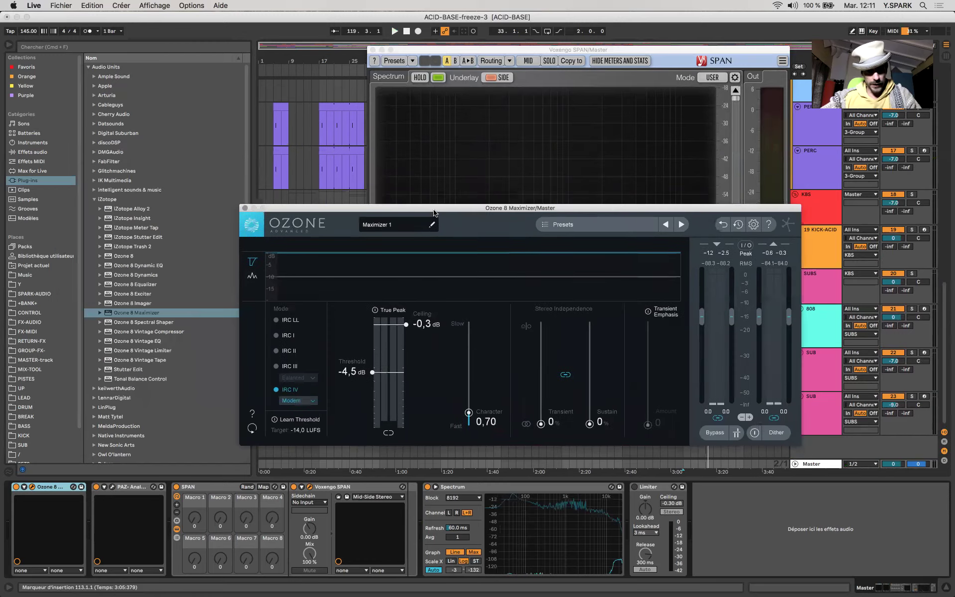
left_click(35, 312)
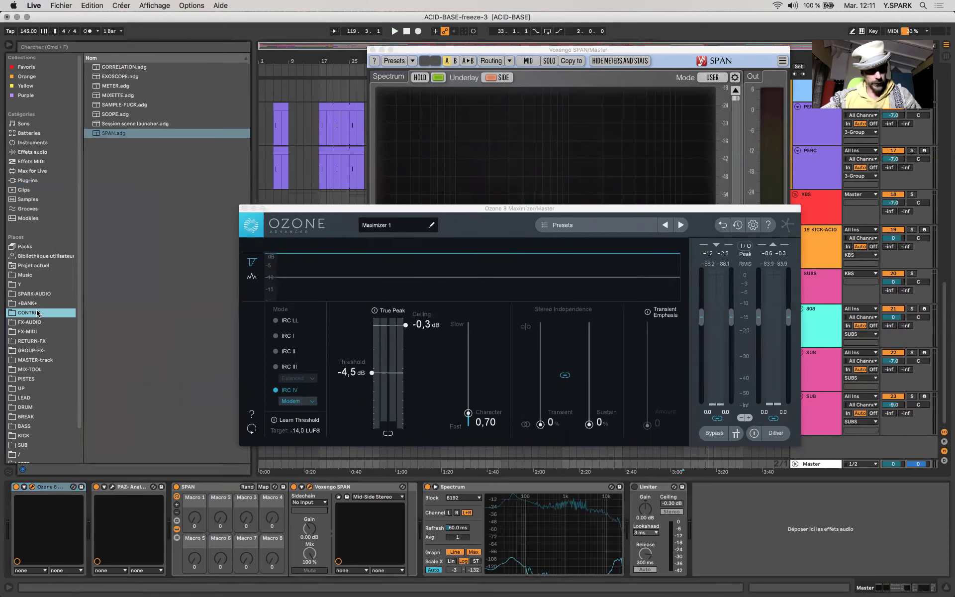
left_click(111, 86)
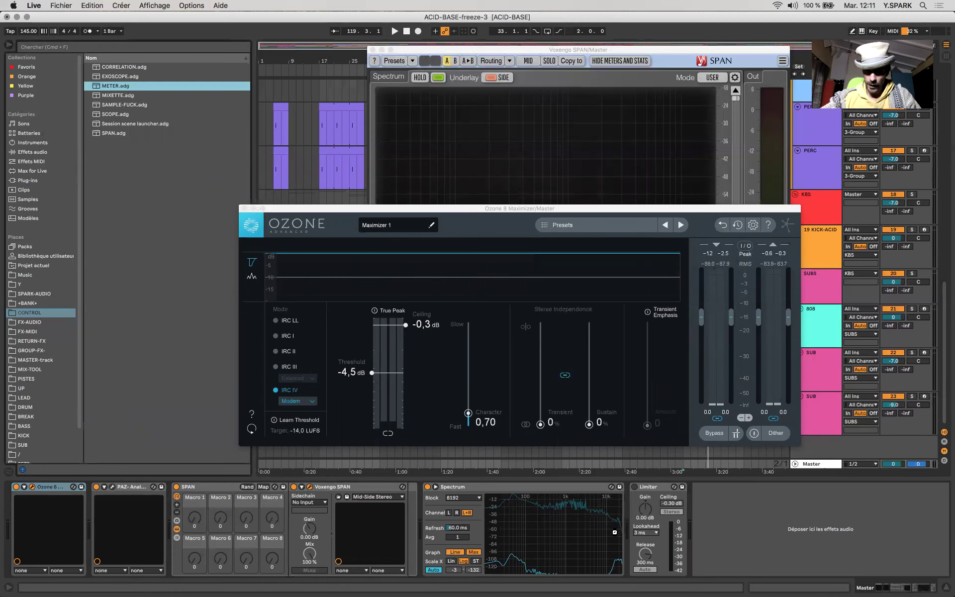
left_click_drag(574, 214, 698, 168)
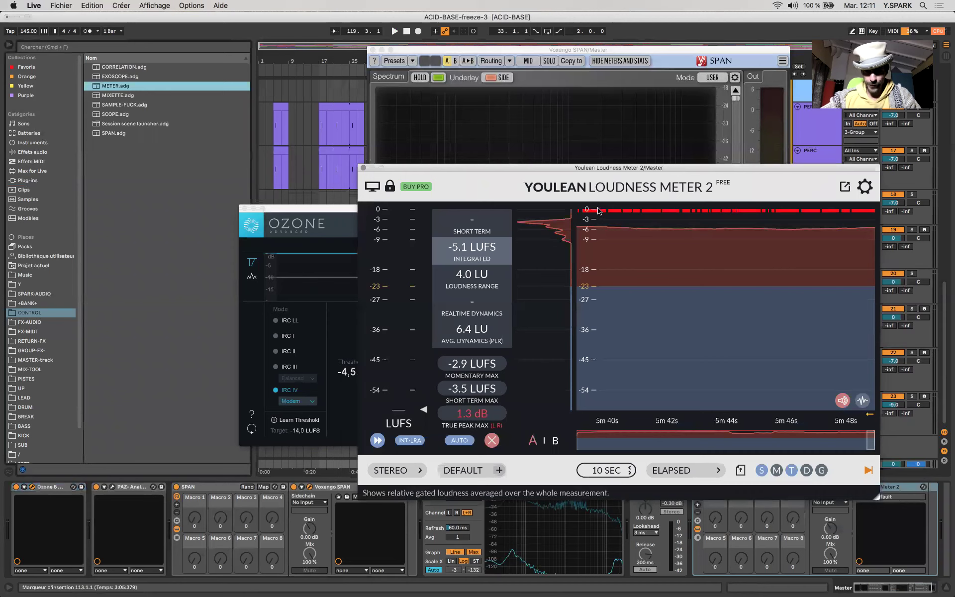
Play from bar 113 to measure the loudness, and bring the Maximizer window in front of the loudness meter
key("space")
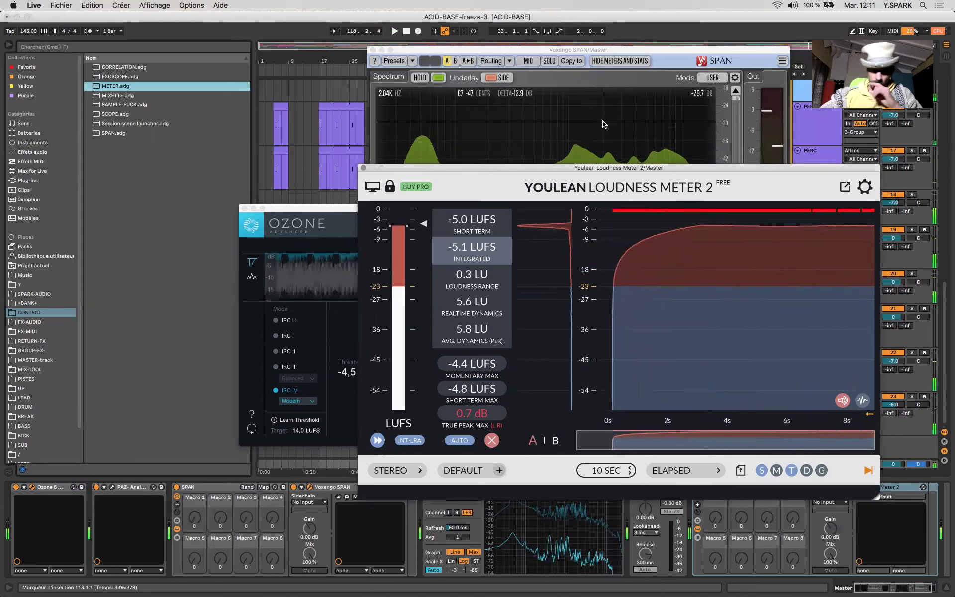
key("space")
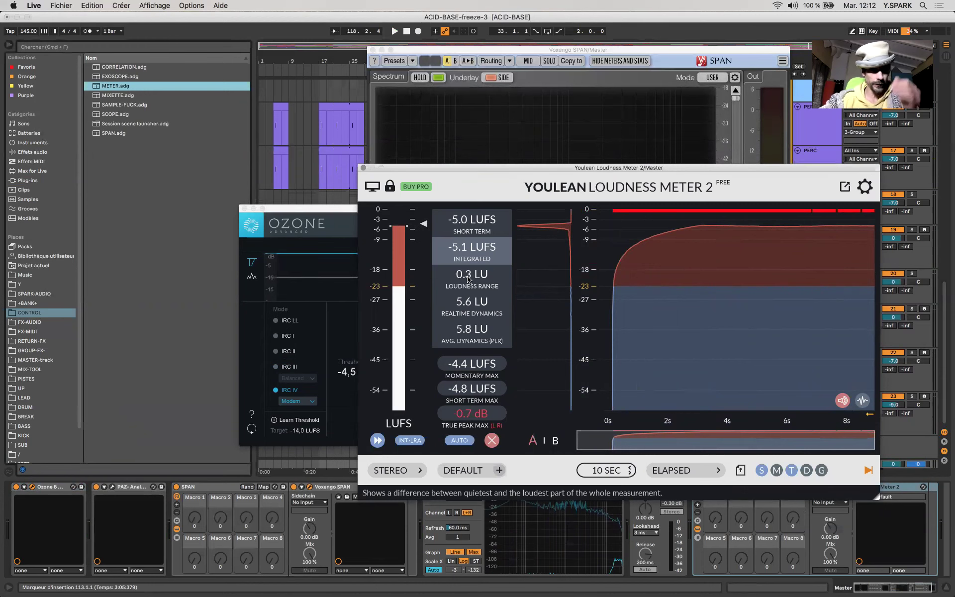
left_click(321, 212)
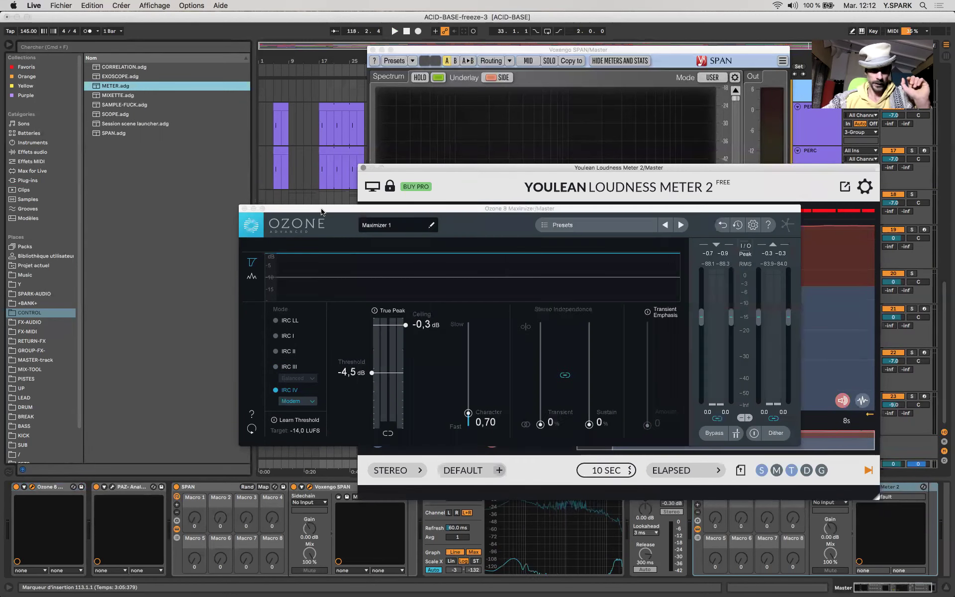
left_click_drag(322, 212, 114, 166)
left_click_drag(300, 163, 332, 231)
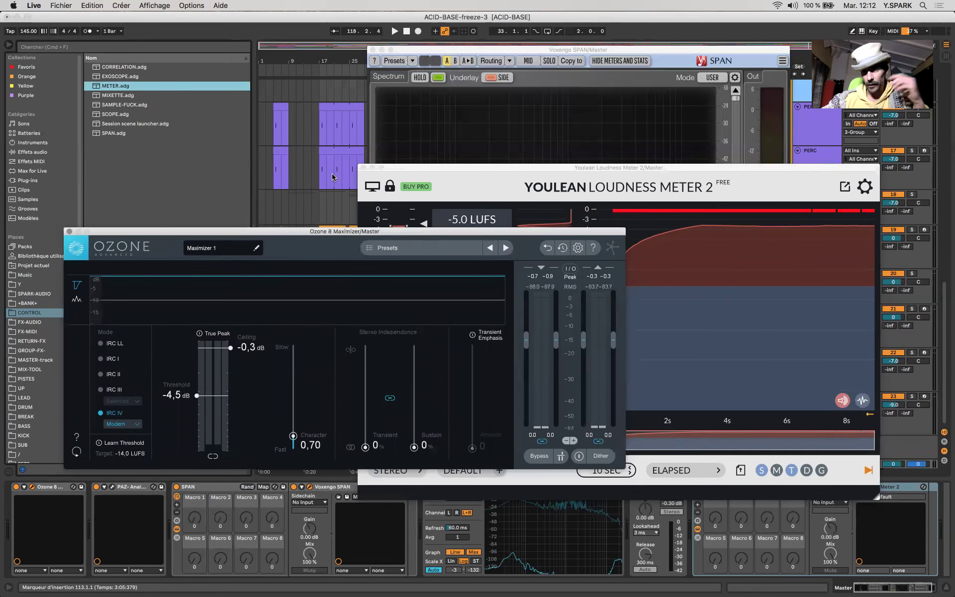
left_click(332, 175)
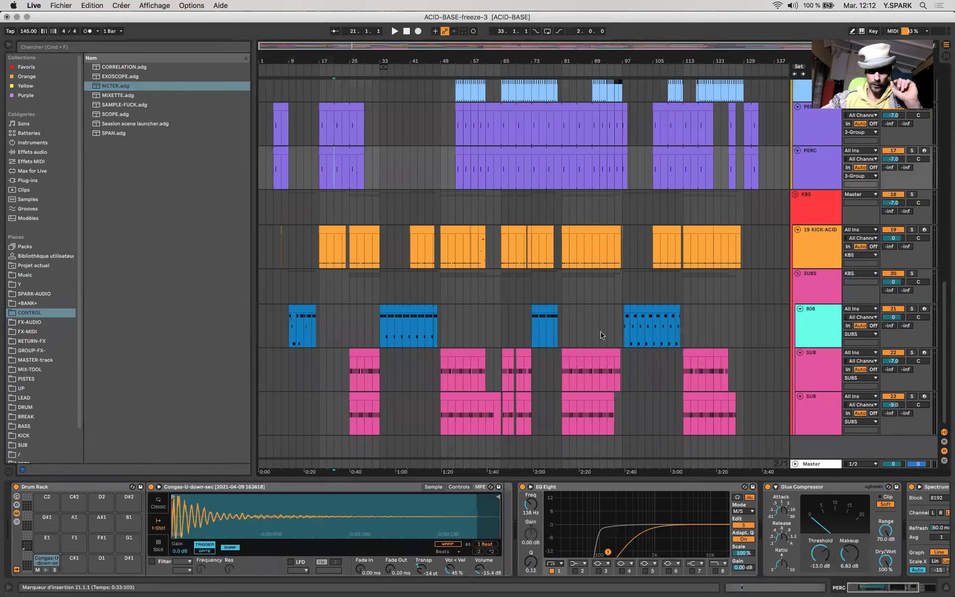
left_click(704, 406)
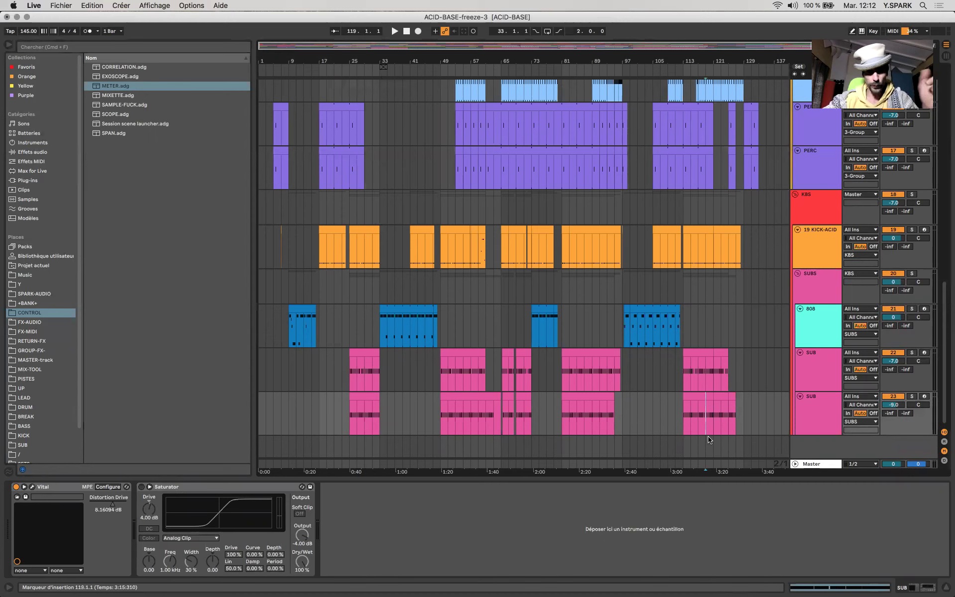
left_click(824, 463)
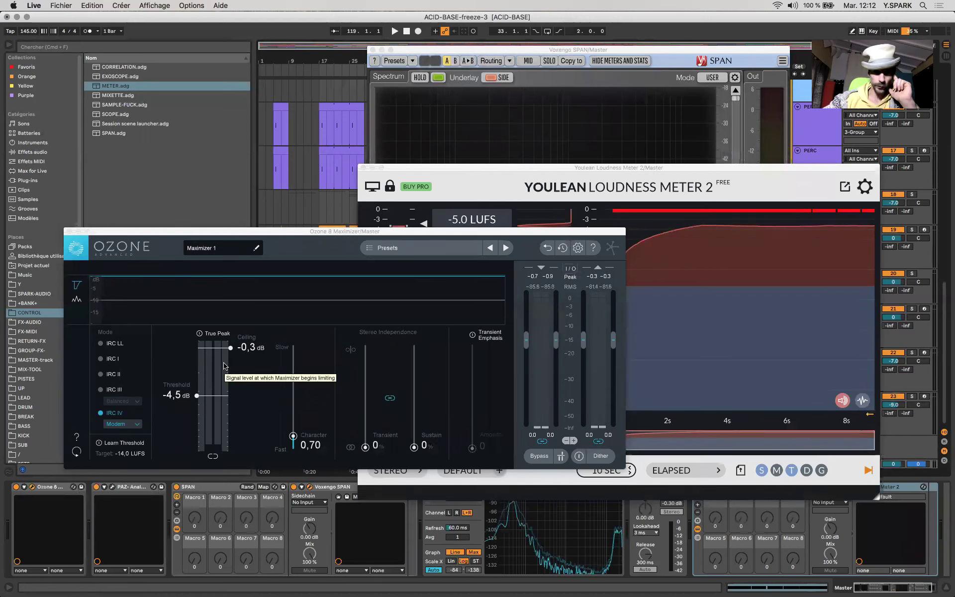
left_click(316, 135)
scroll(316, 135, "up", 10)
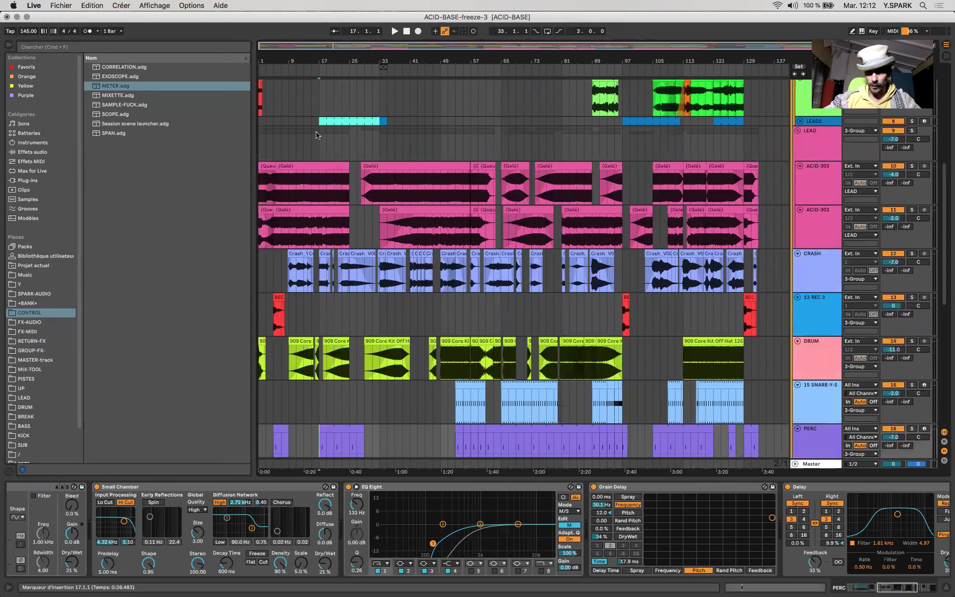
scroll(316, 135, "down", 10)
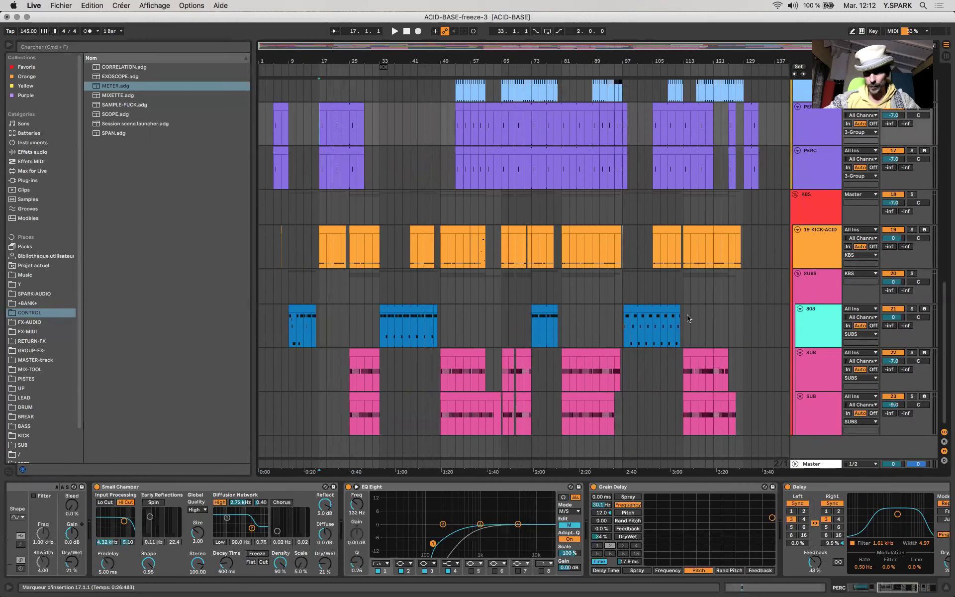
Play the 808 passage from bar 97 to listen to the mix, and set the insertion point at bar 105
left_click(689, 318)
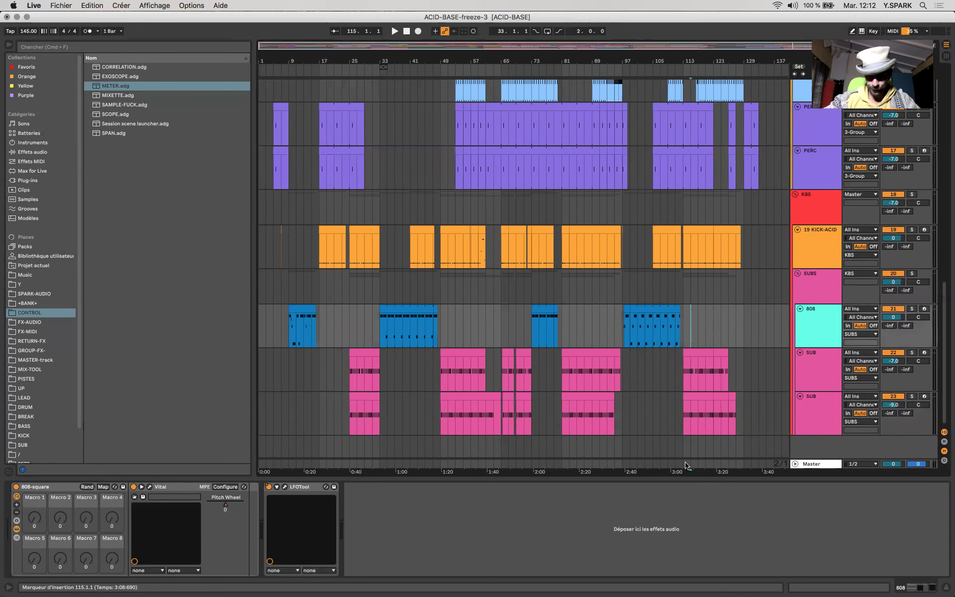
left_click(685, 465)
left_click(337, 108)
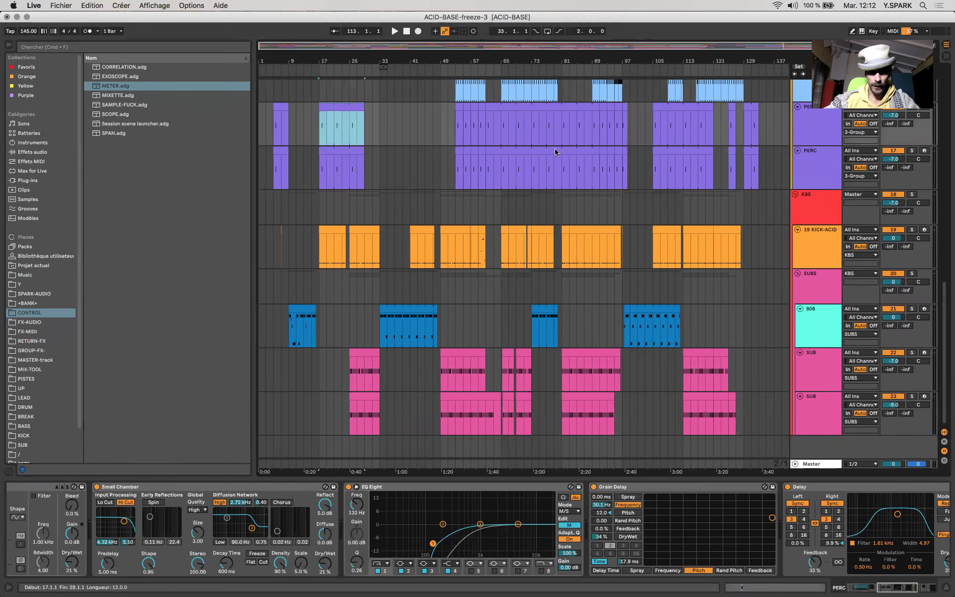
left_click(624, 464)
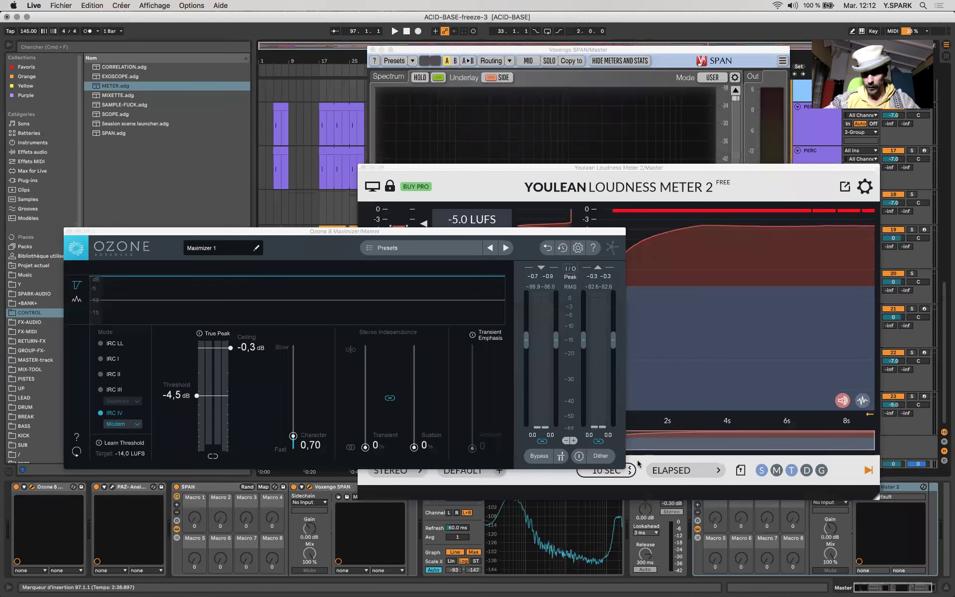
left_click(327, 169)
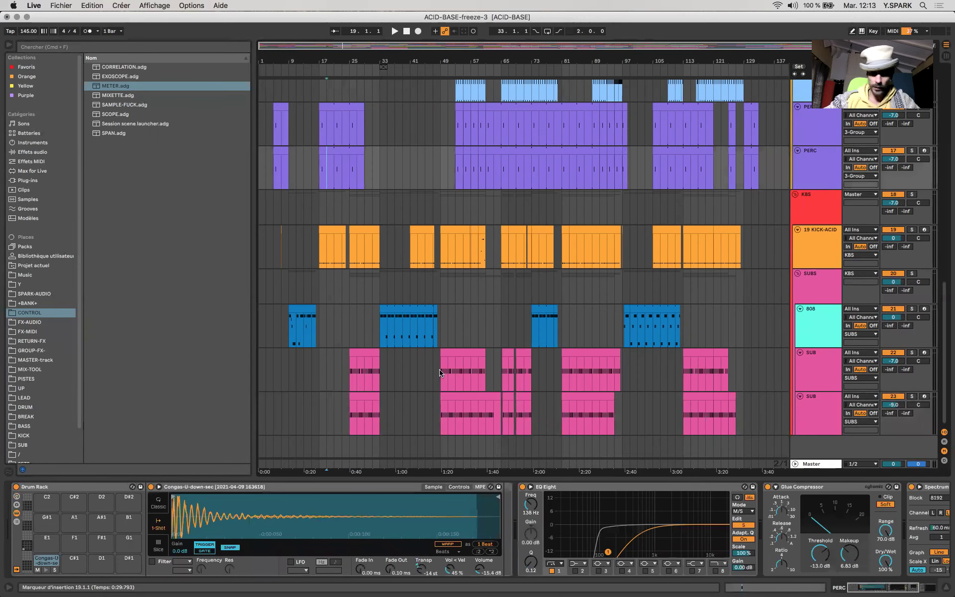
left_click(638, 333)
left_click(650, 329)
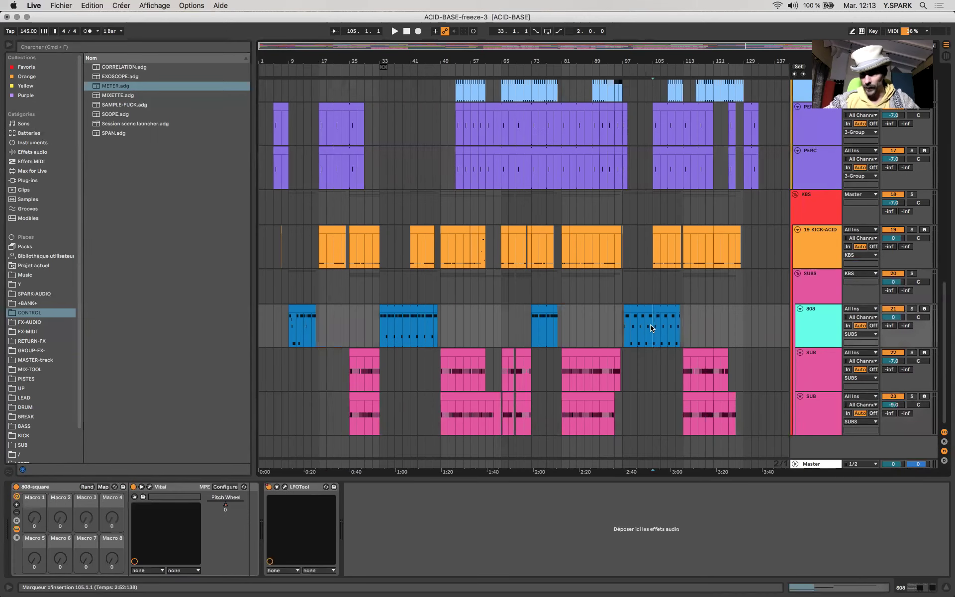
left_click(621, 330)
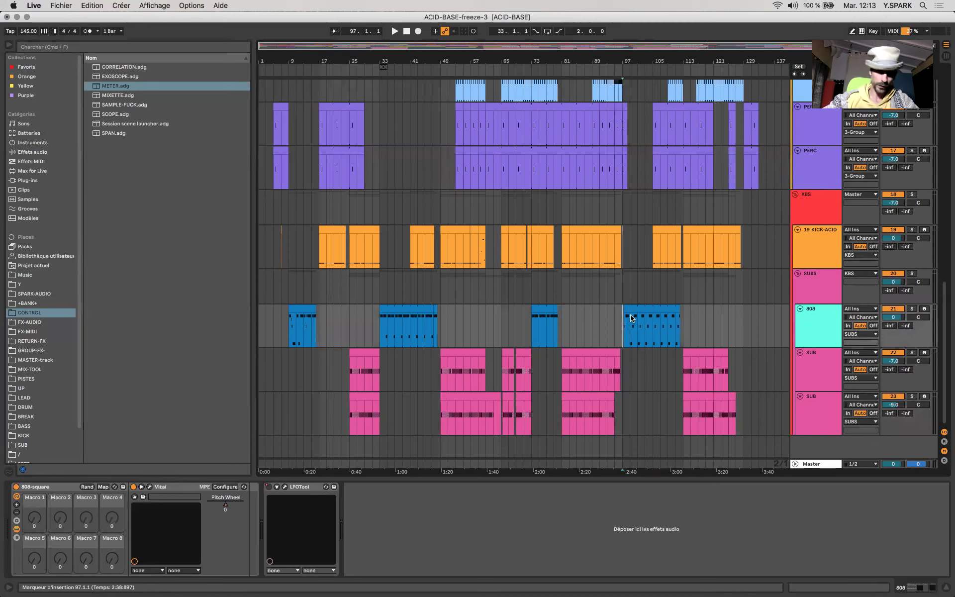
key("space")
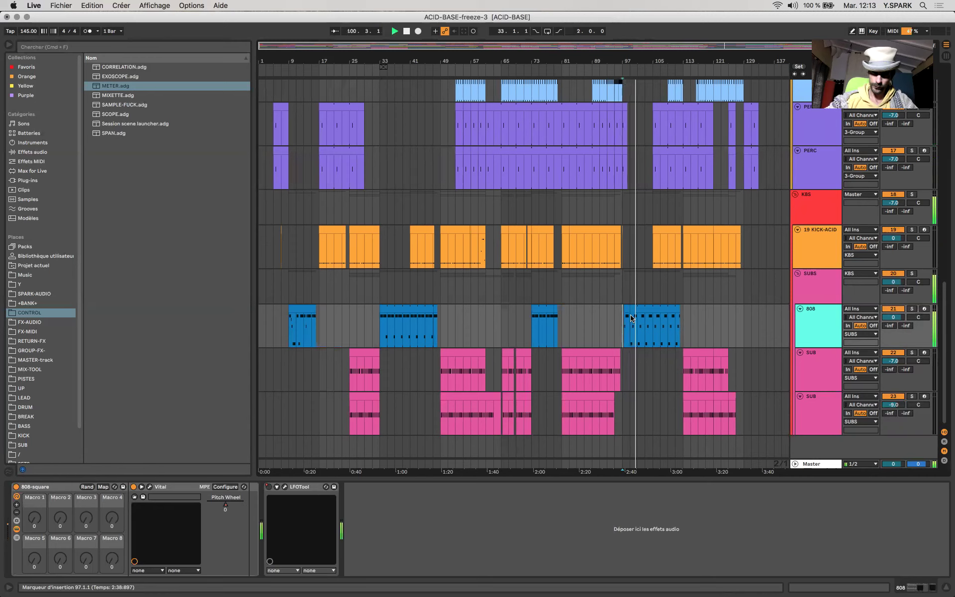
left_click(652, 329)
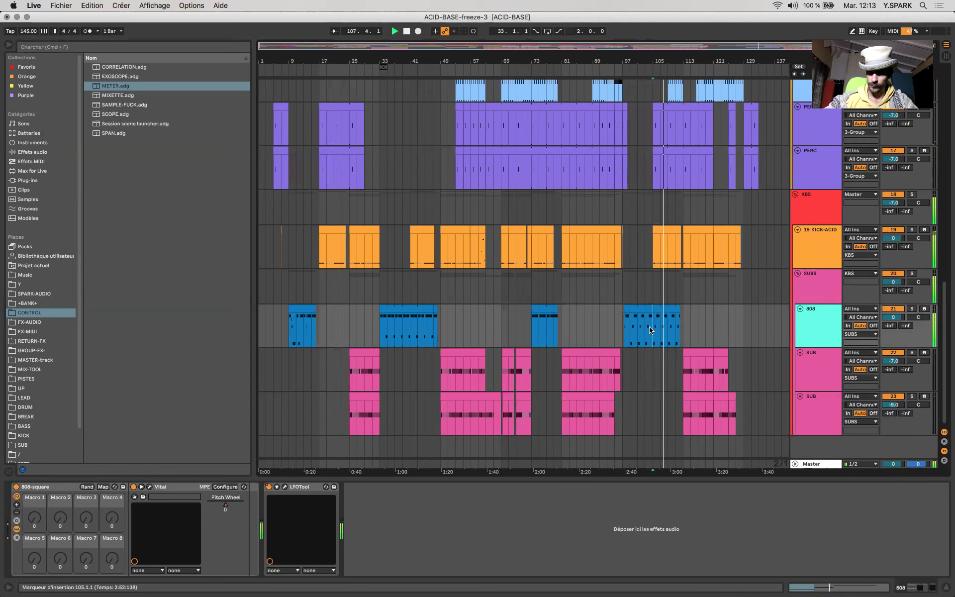
Unfold the LEAD2 track and show the sidechained compressor at the end of its device chain
scroll(649, 329, "up", 3)
scroll(649, 329, "up", 10)
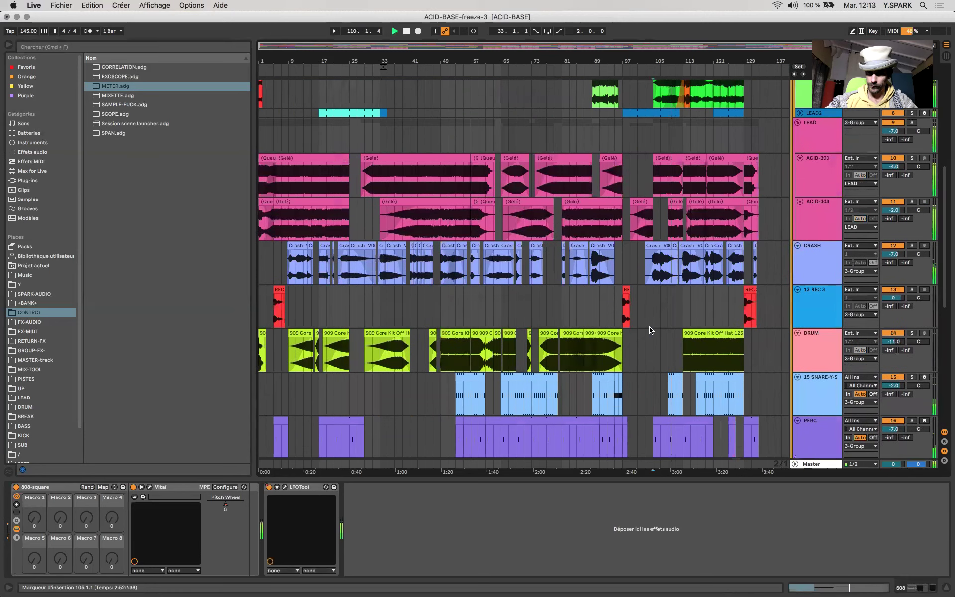
scroll(649, 330, "up", 4)
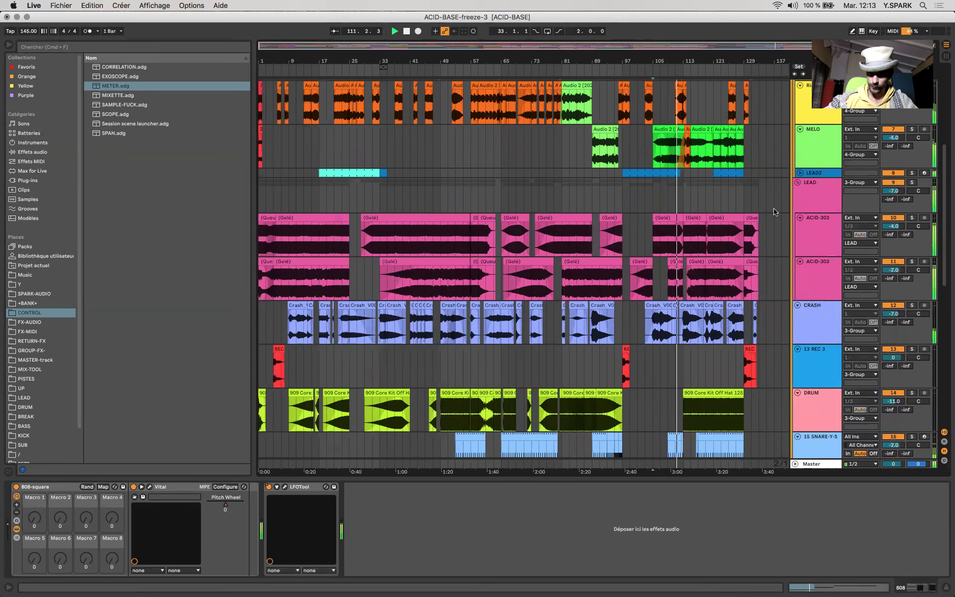
left_click(799, 173)
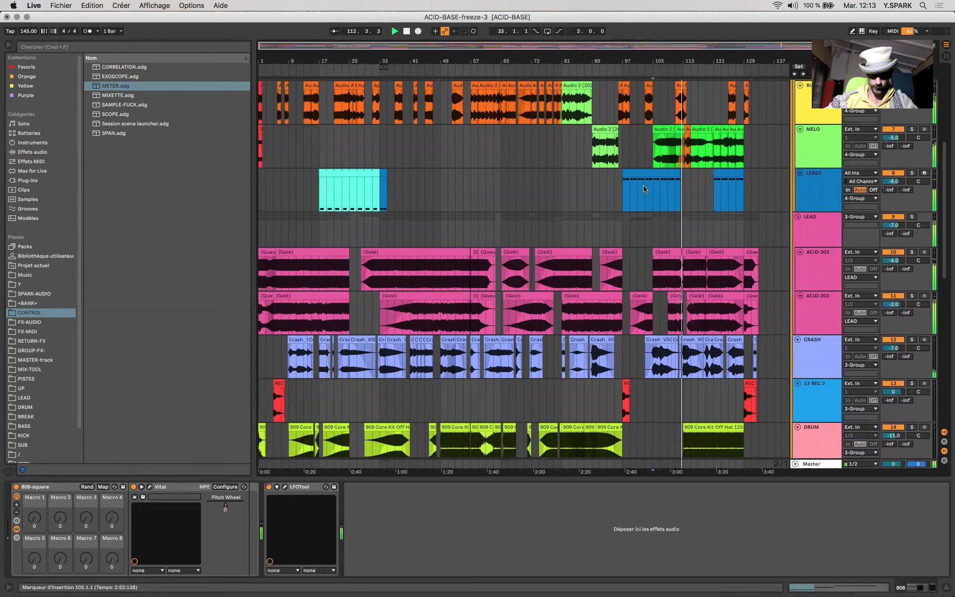
left_click(644, 189)
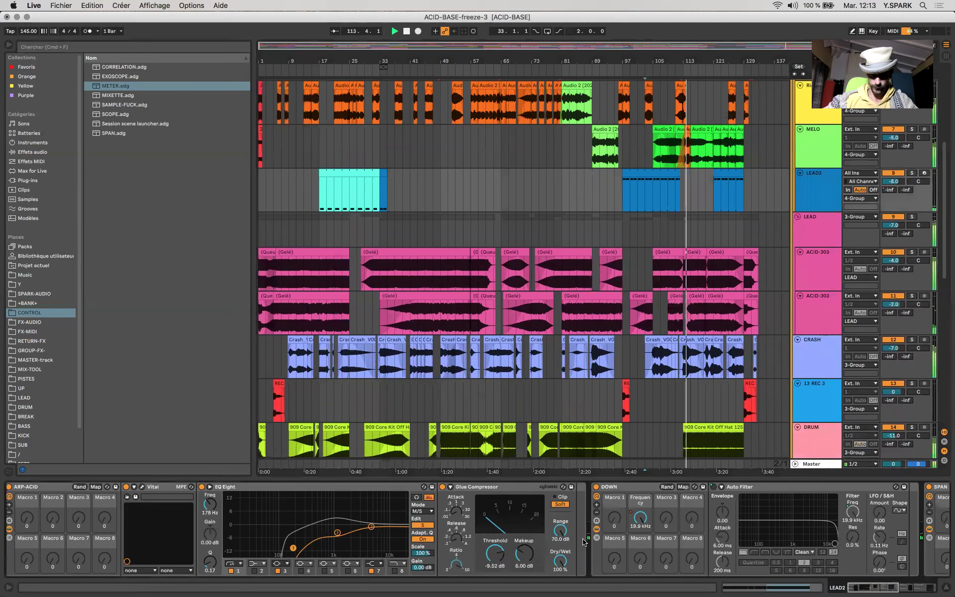
scroll(584, 542, "right", 15)
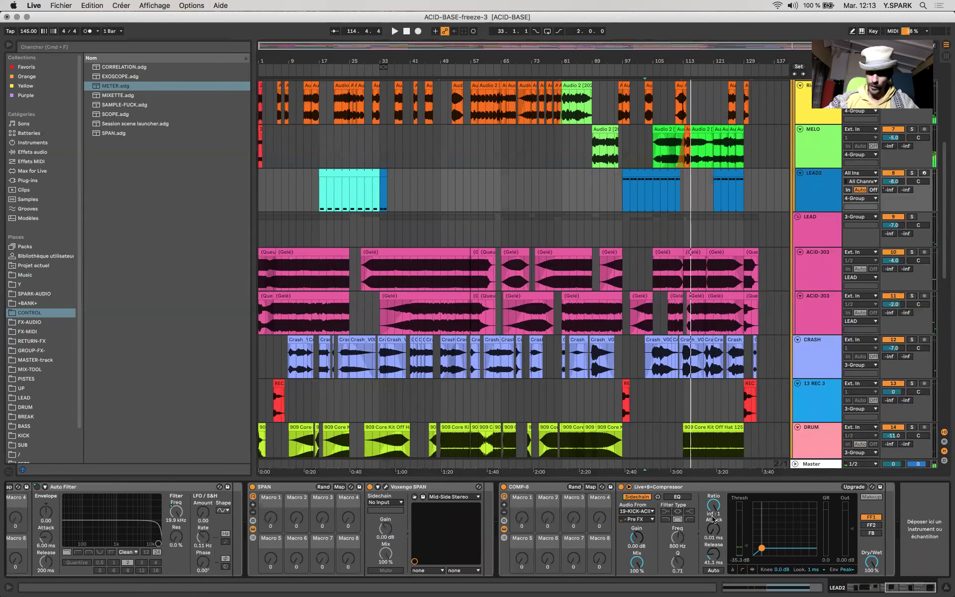
Set the LEAD2 compressor's ratio to 3.94:1 and its threshold to about -22.6 dB, playing the track from bar 105
left_click(653, 182)
left_click_drag(625, 195, 705, 200)
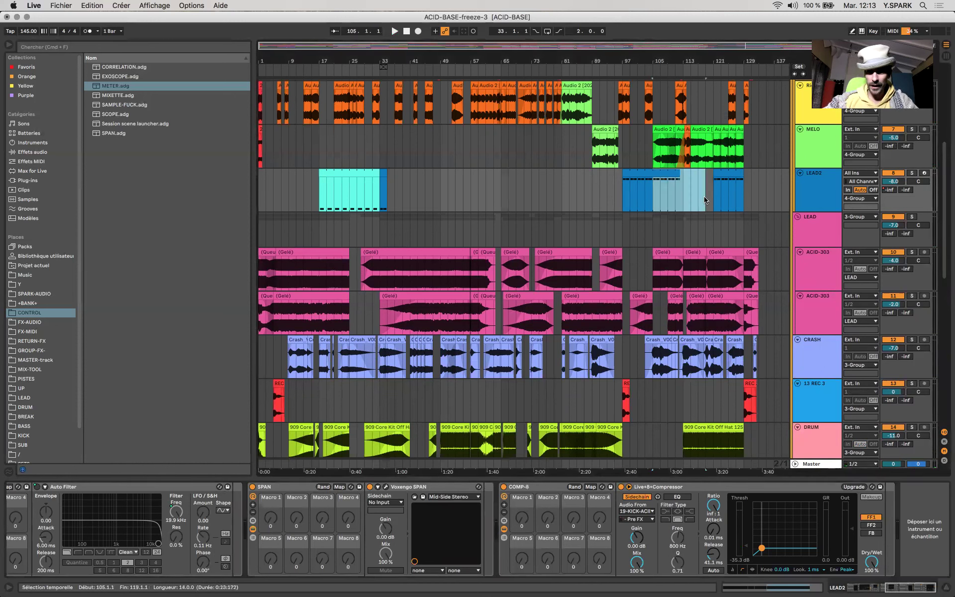
left_click_drag(713, 505, 718, 508)
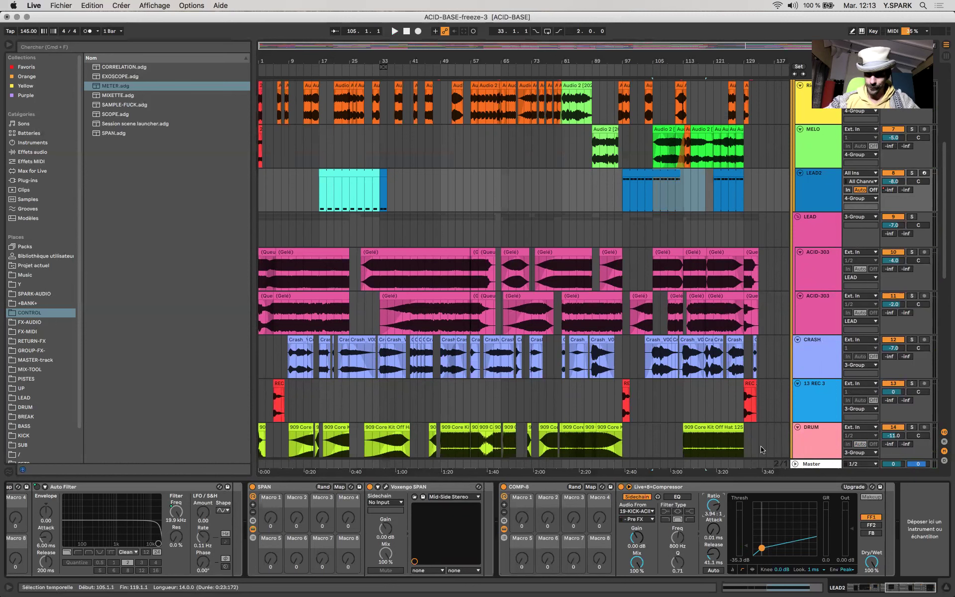
key("space")
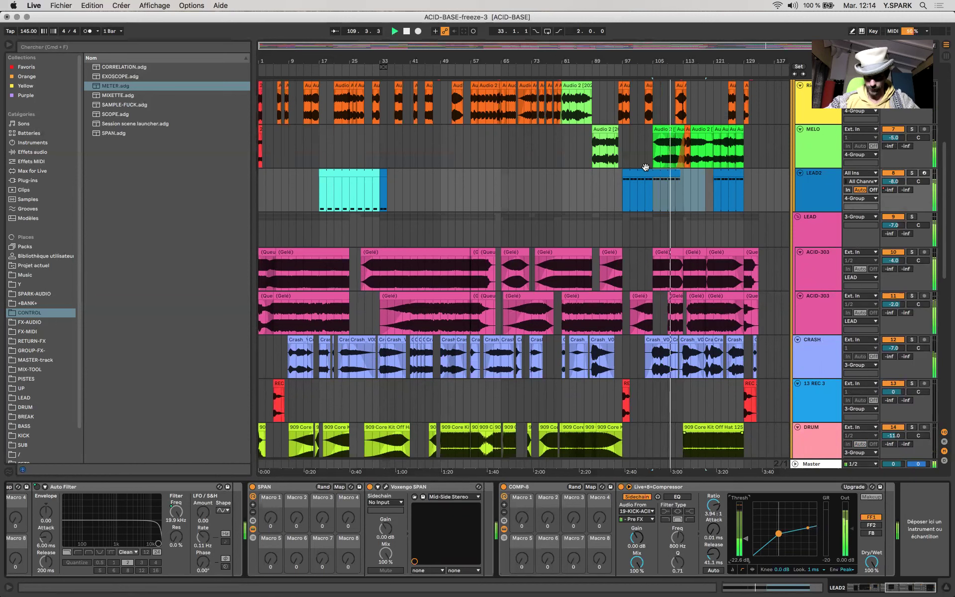
Set the insertion point at bar 103 on LEAD2 and lower its Glue Compressor's makeup gain to 5.24 dB
left_click(645, 190)
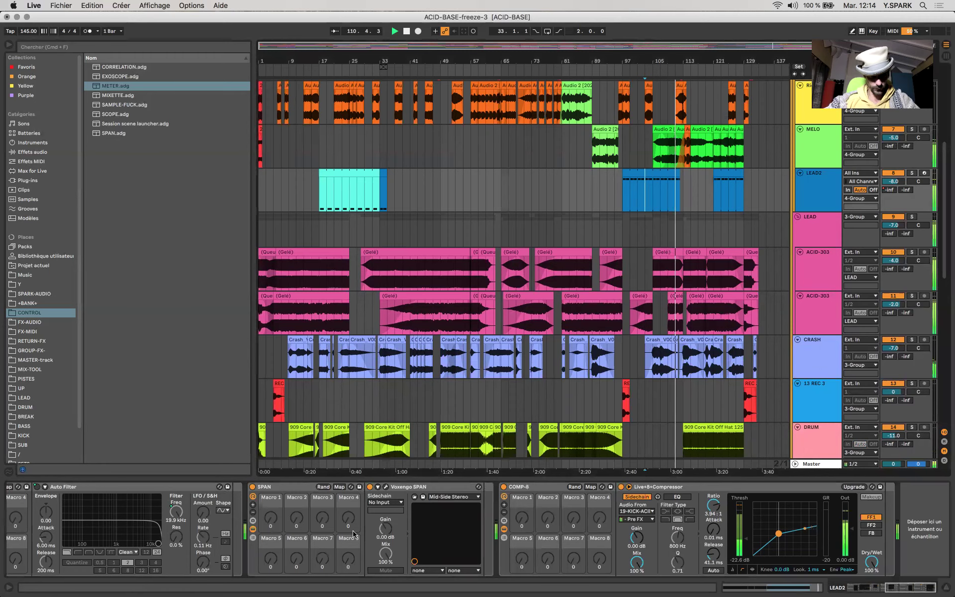
scroll(353, 534, "left", 5)
scroll(354, 533, "left", 5)
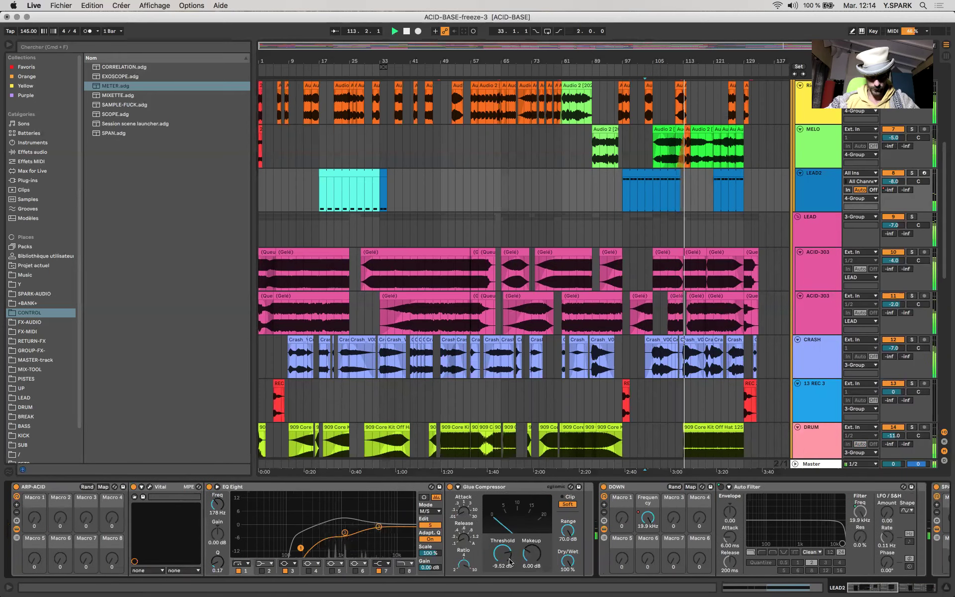
left_click_drag(530, 560, 530, 570)
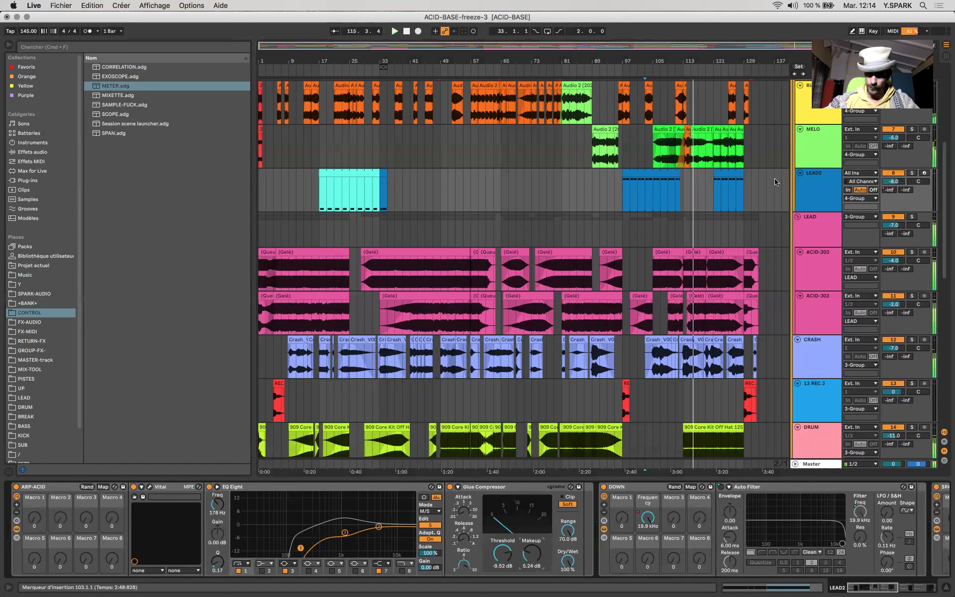
Replay from bar 103 with the LEAD2 compressor in view, and mute LEAD2 to compare the mix without it
key("space")
key("space")
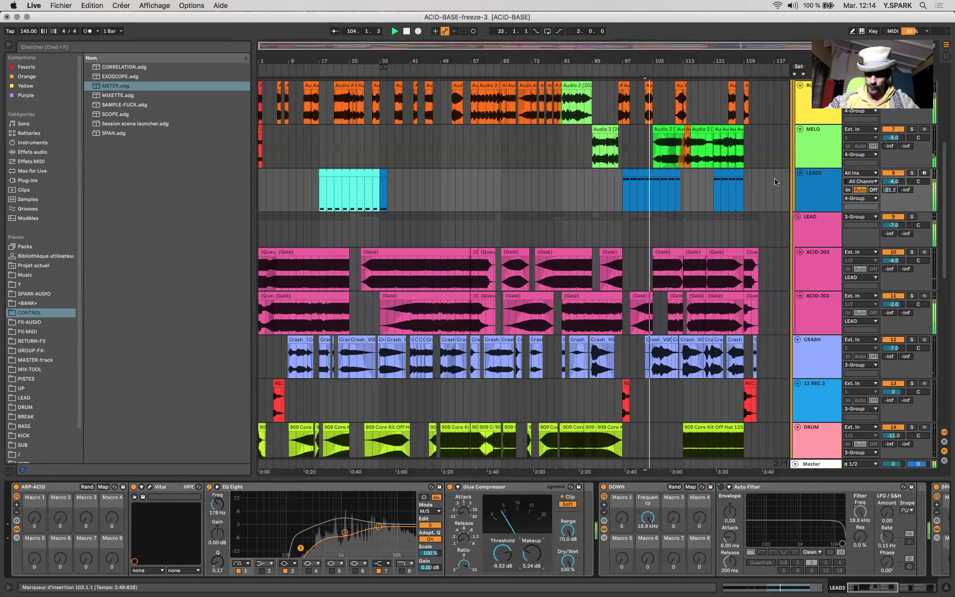
scroll(665, 544, "right", 10)
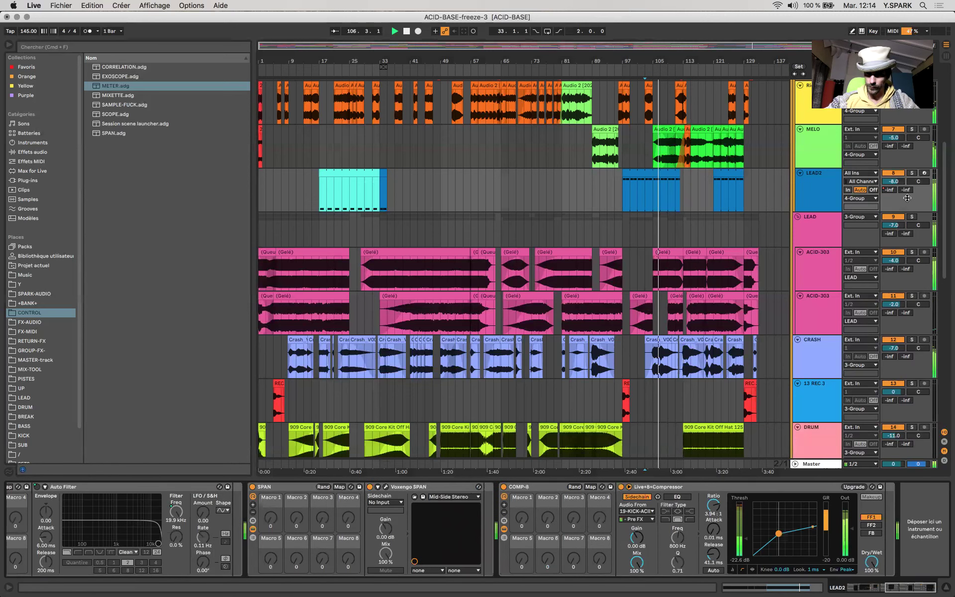
left_click(892, 173)
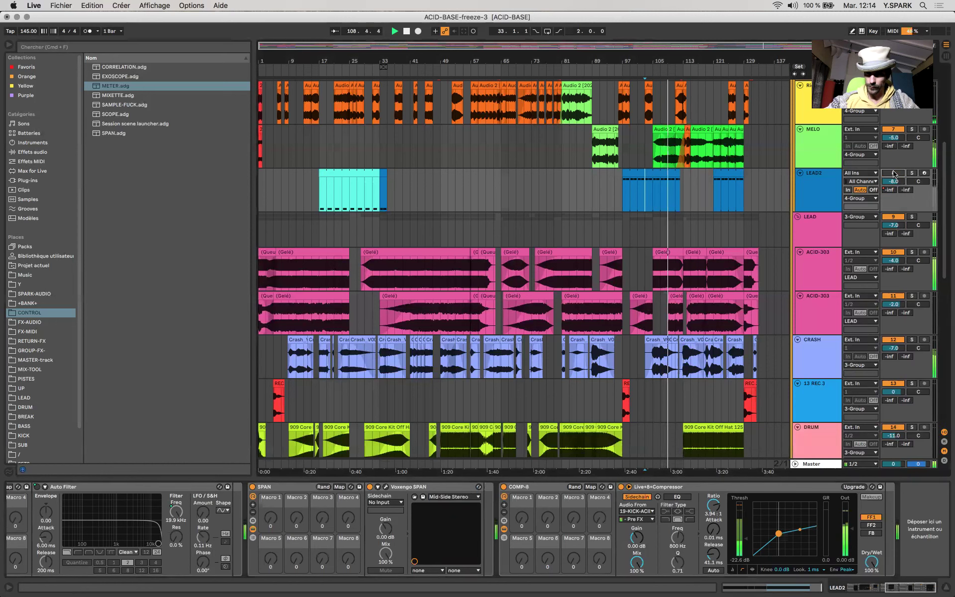
Unmute LEAD2 and delete its clip material from bar 105 to bar 113
left_click(892, 174)
left_click(647, 193)
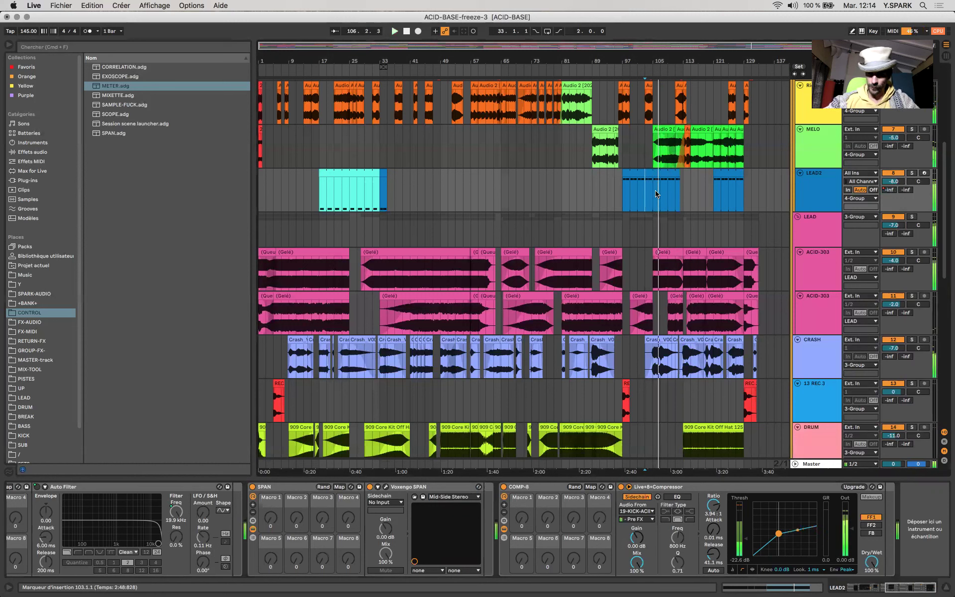
left_click(659, 193)
left_click_drag(658, 193, 698, 192)
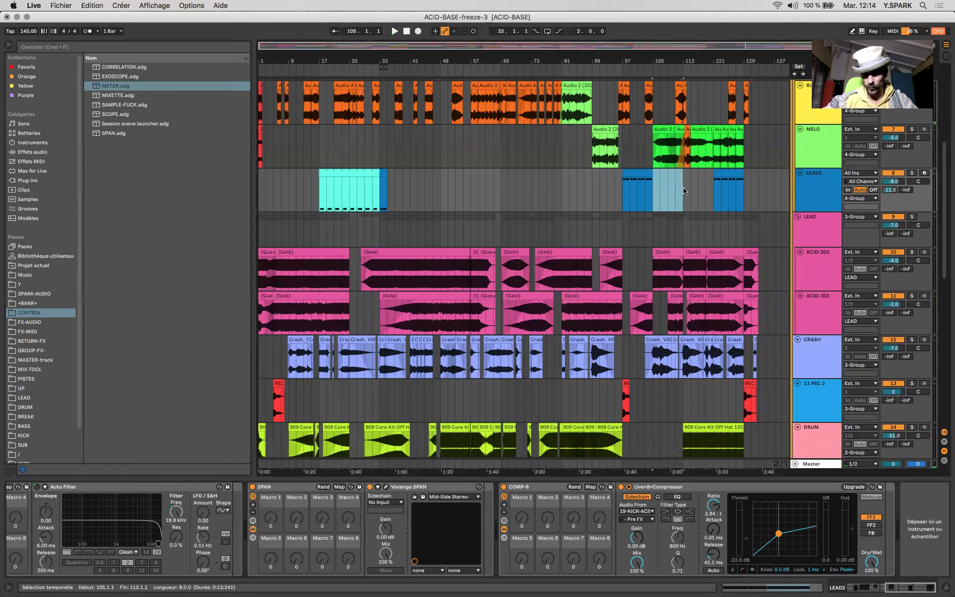
Show the master track's devices at bar 109 and spread out the Ozone Maximizer, SPAN and Youlean Loudness Meter windows
scroll(671, 238, "down", 5)
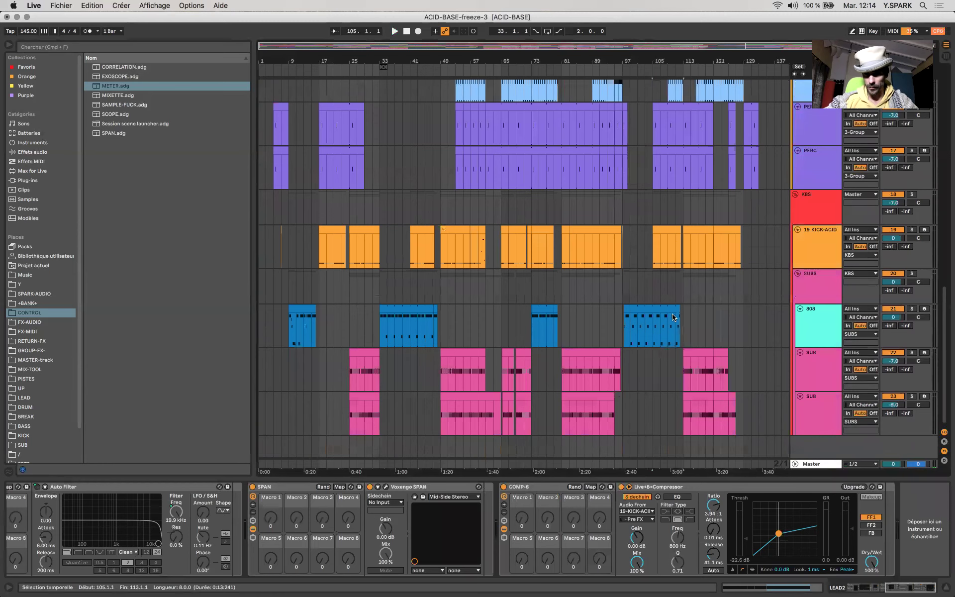
left_click(667, 467)
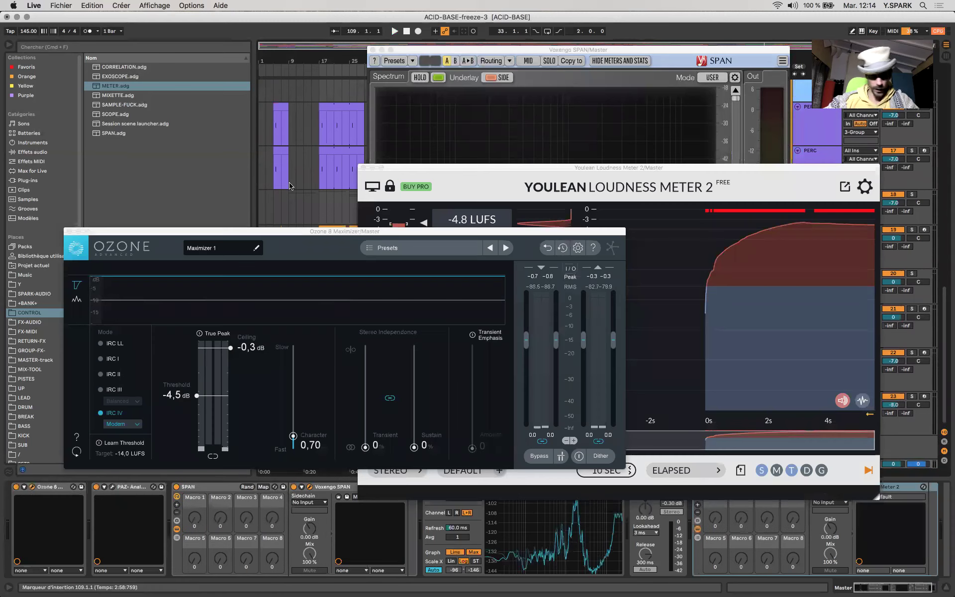
left_click_drag(403, 169, 503, 262)
left_click_drag(219, 236, 159, 63)
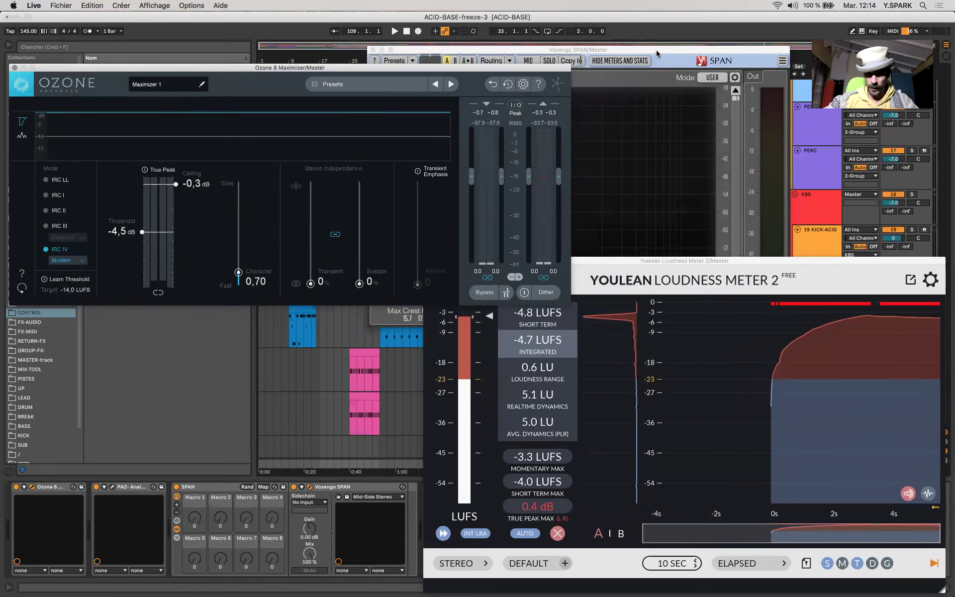
left_click(655, 50)
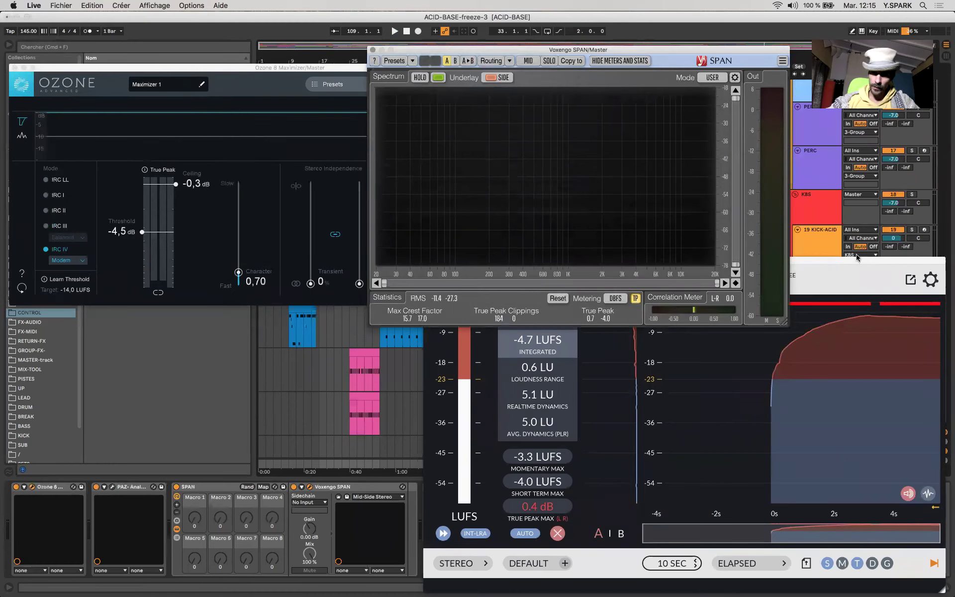
left_click_drag(858, 262, 824, 170)
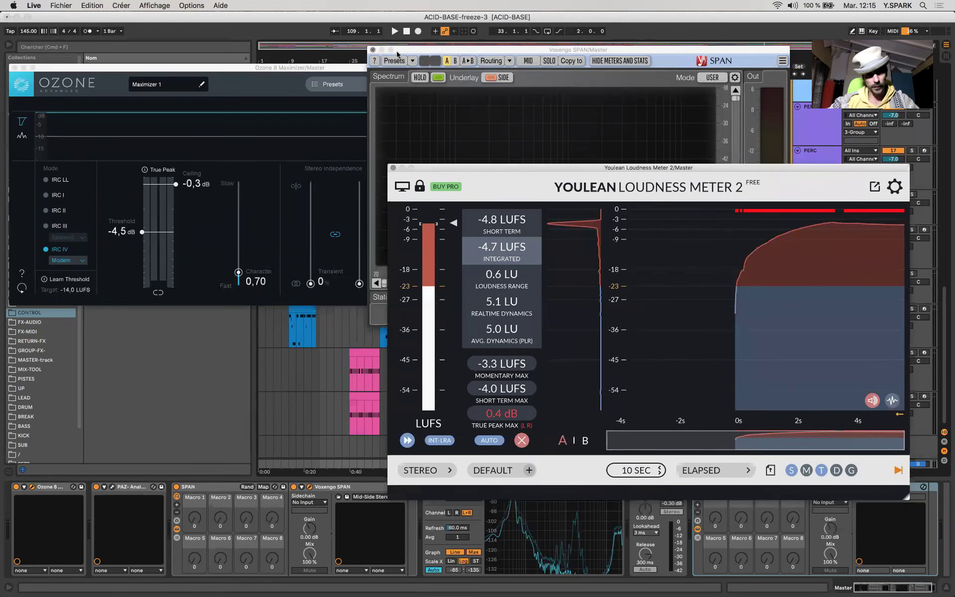
left_click_drag(404, 48, 488, 13)
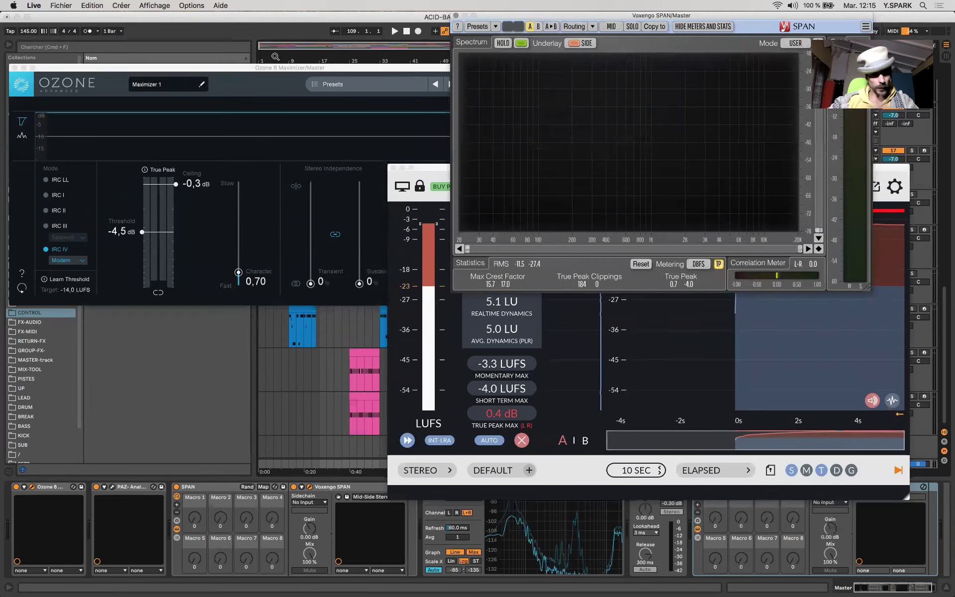
left_click_drag(274, 65, 411, 72)
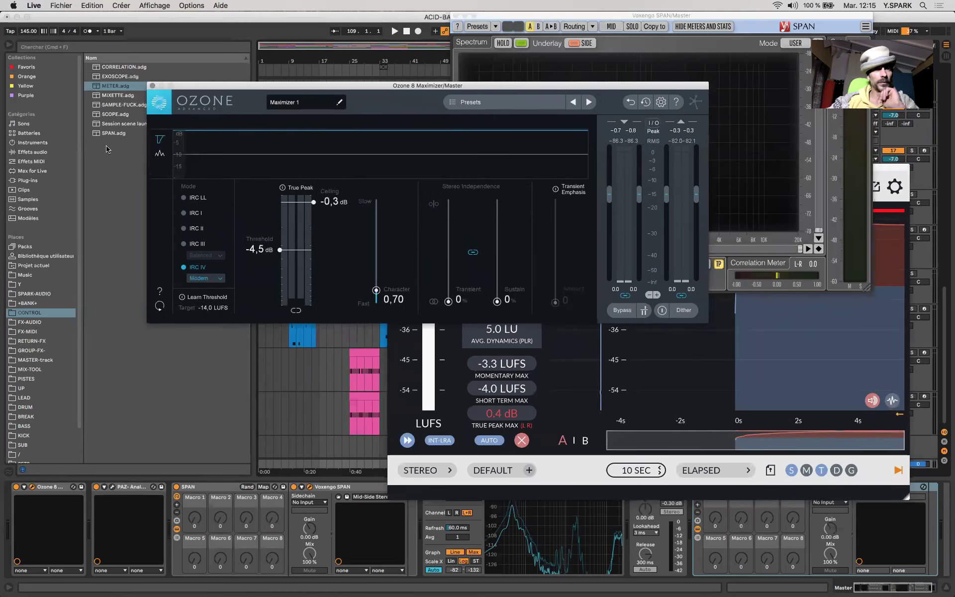
Open the Favoris collection and insert MSaturator on the master directly after the Ozone Maximizer
left_click(34, 70)
left_click_drag(247, 87, 351, 162)
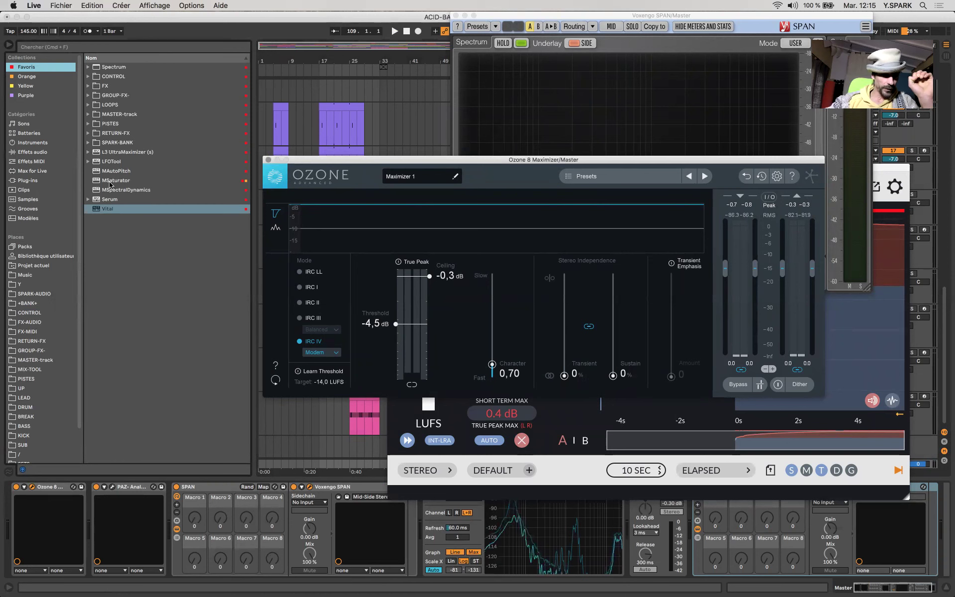
left_click_drag(113, 180, 111, 484)
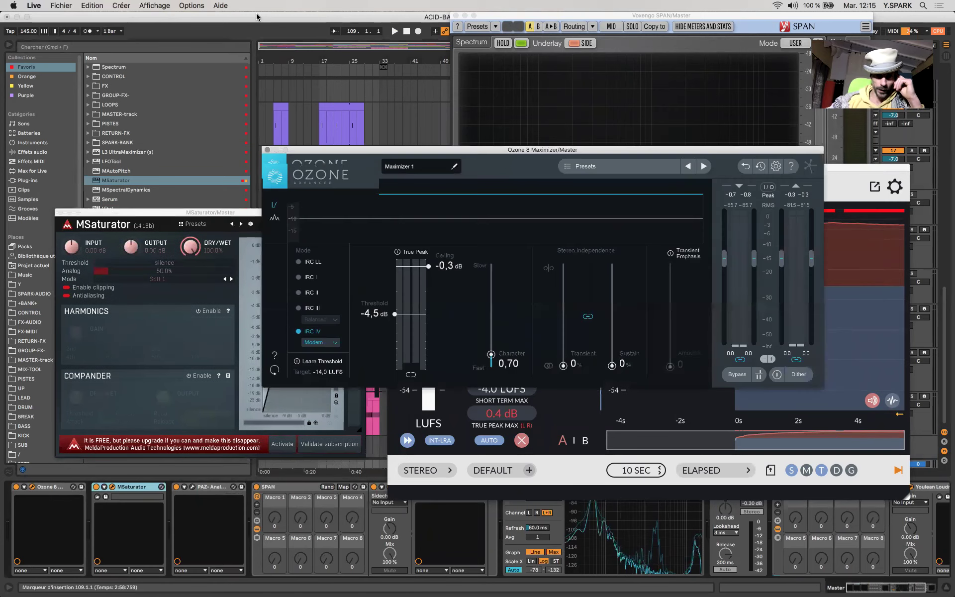
Load the JG Master 1 preset from the JGMaster folder into MSaturator and close the preset browser
left_click(162, 214)
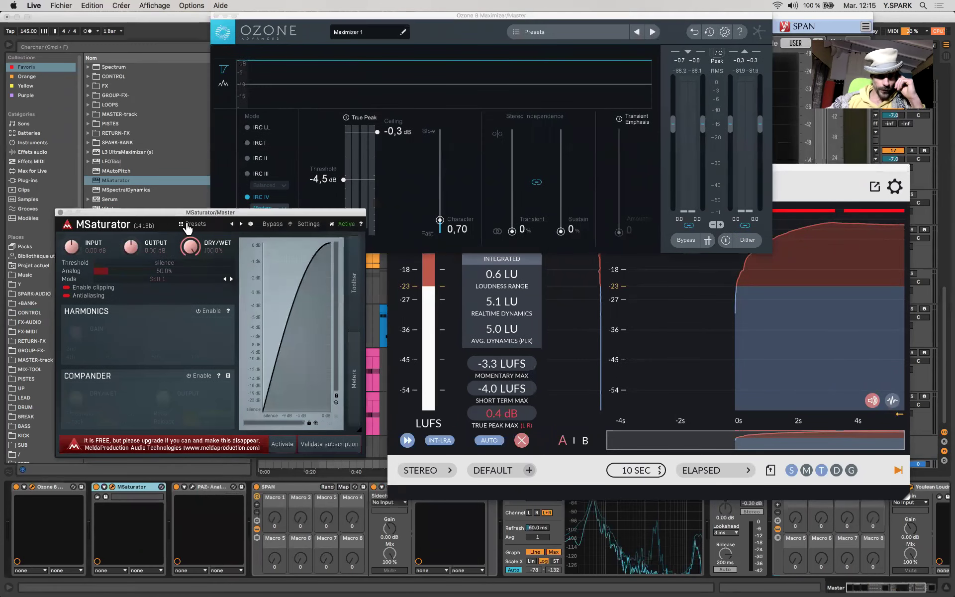
left_click(189, 223)
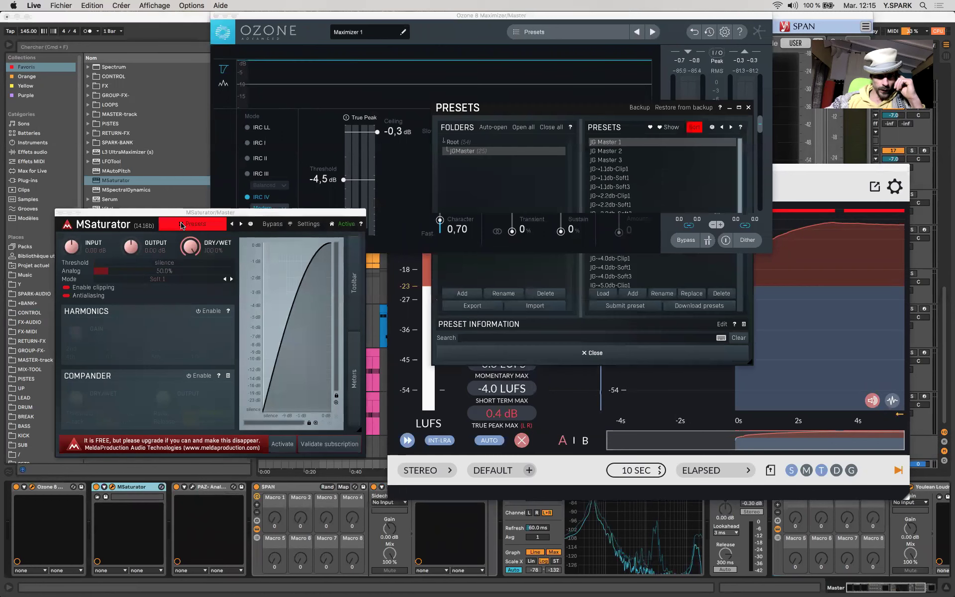
left_click(605, 143)
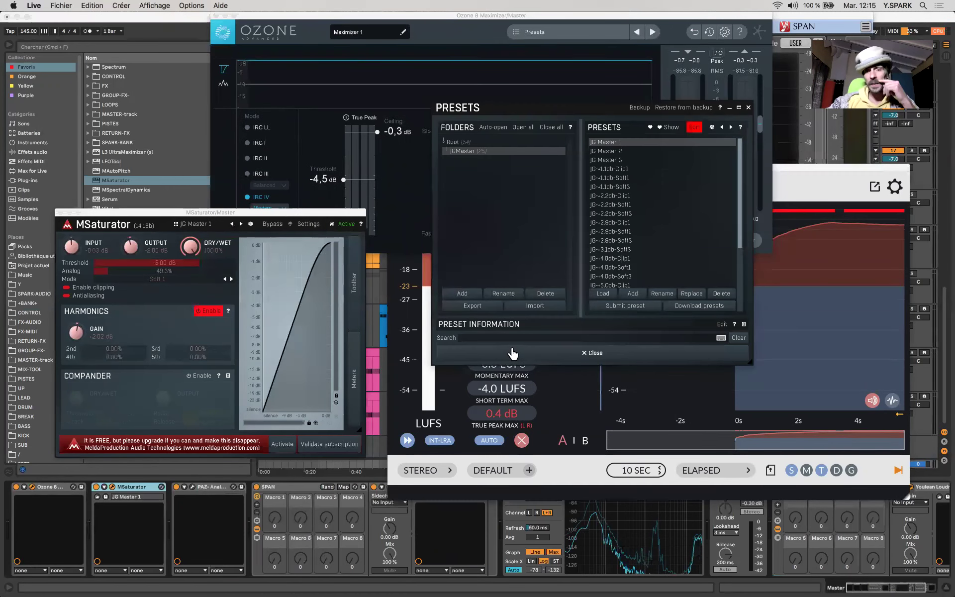
left_click(557, 351)
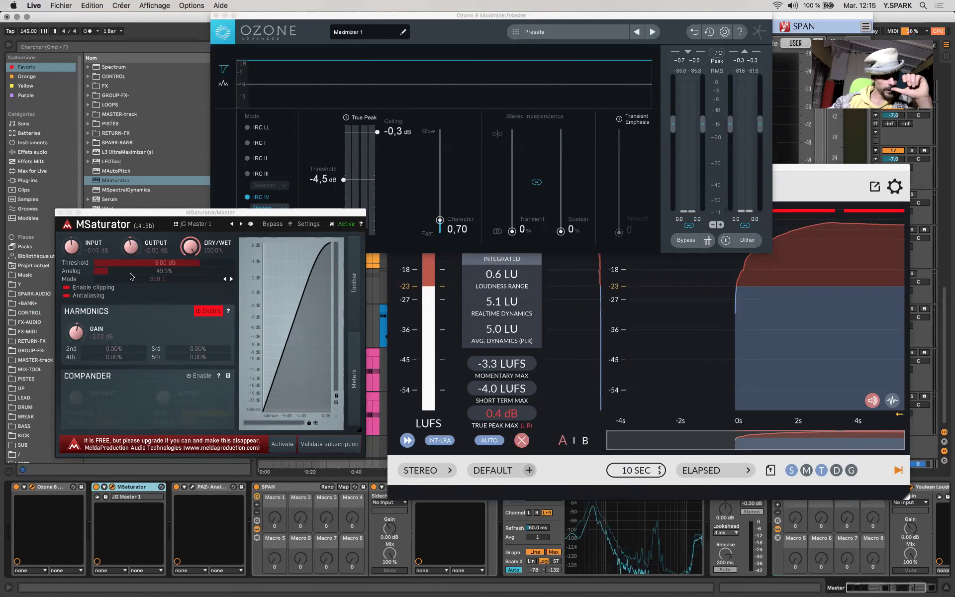
Set MSaturator's output to -2.08 dB
left_click(130, 241)
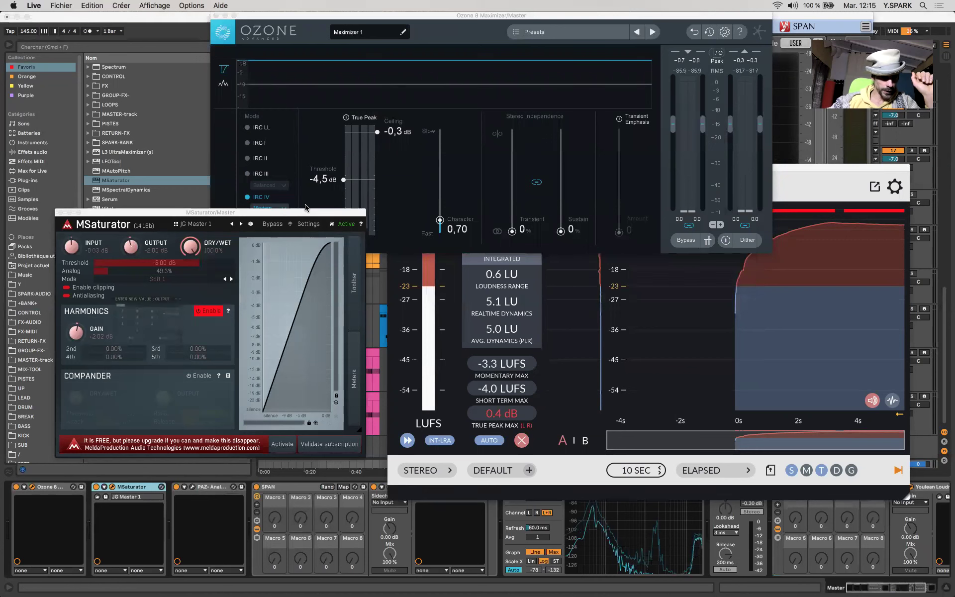
double_click(131, 244)
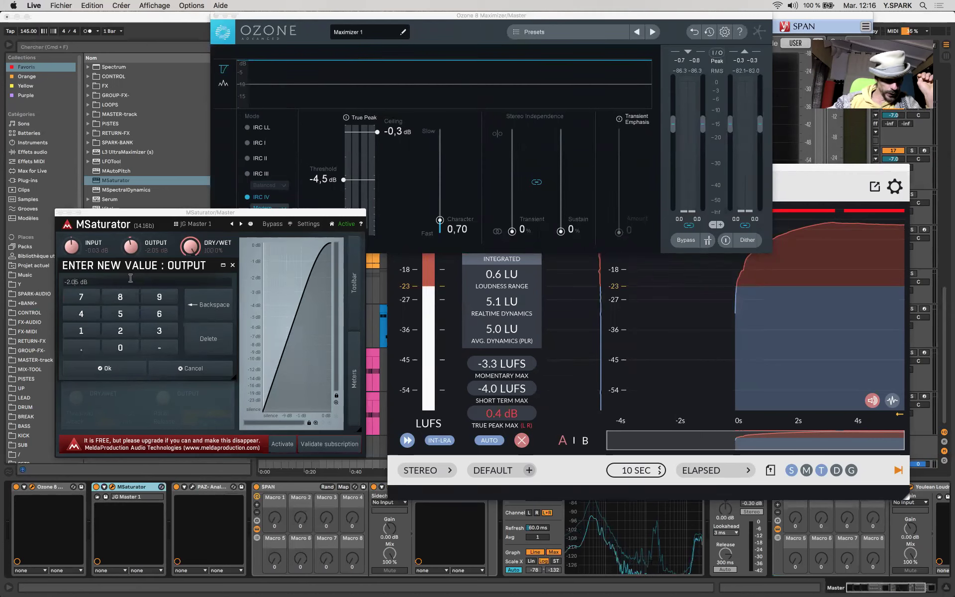
type("8")
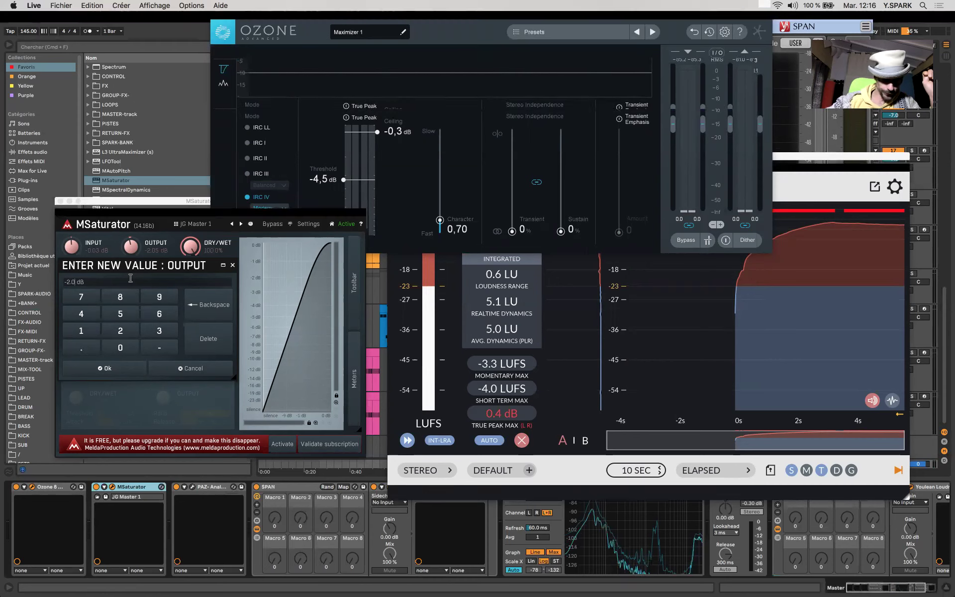
left_click(125, 368)
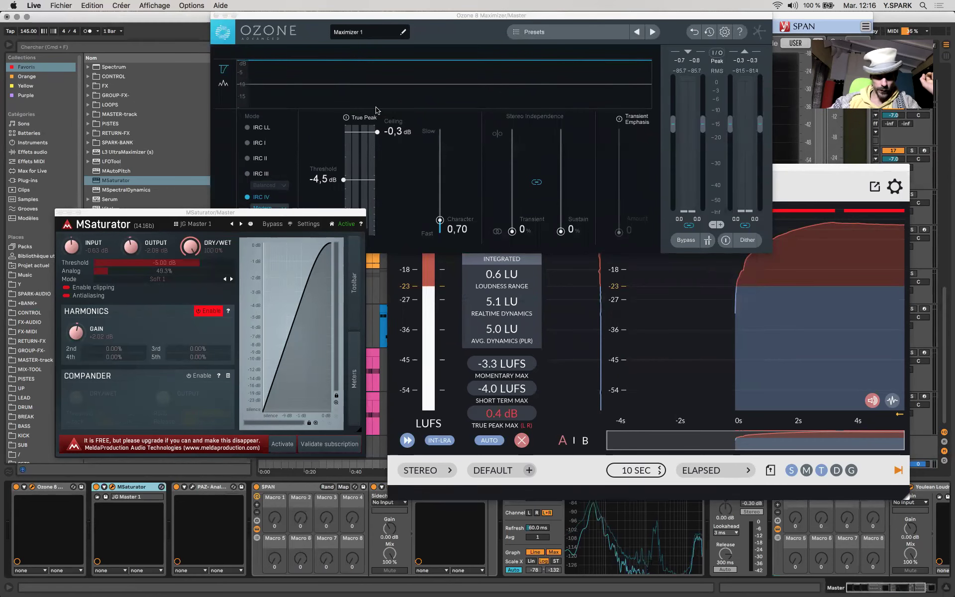
Raise the Ozone Maximizer's ceiling to 0.0 dB and play the mix from bar 109
left_click_drag(377, 132, 376, 74)
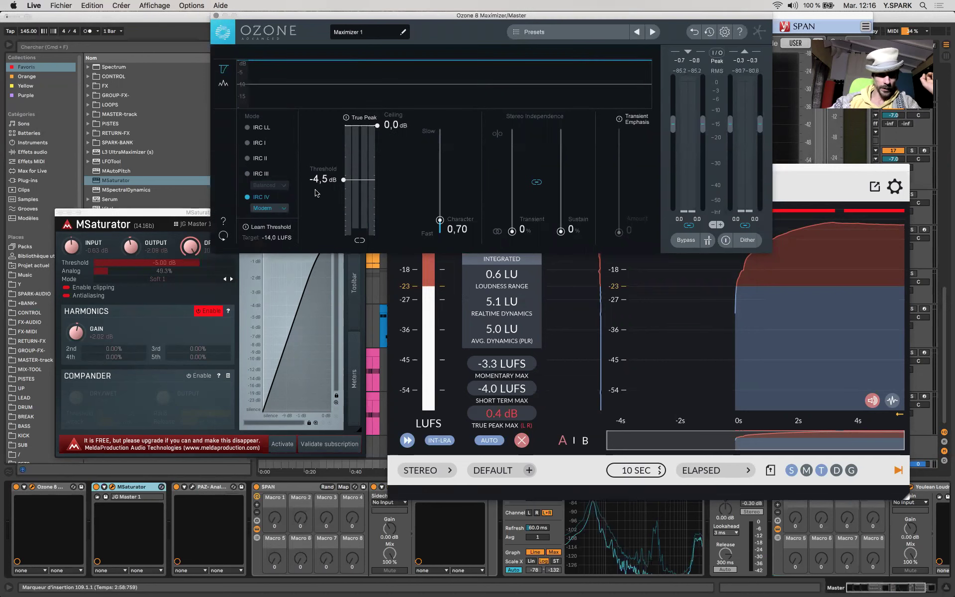
mouse_move(353, 182)
left_mouse_down()
mouse_move(352, 139)
mouse_move(349, 181)
left_mouse_up()
key("space")
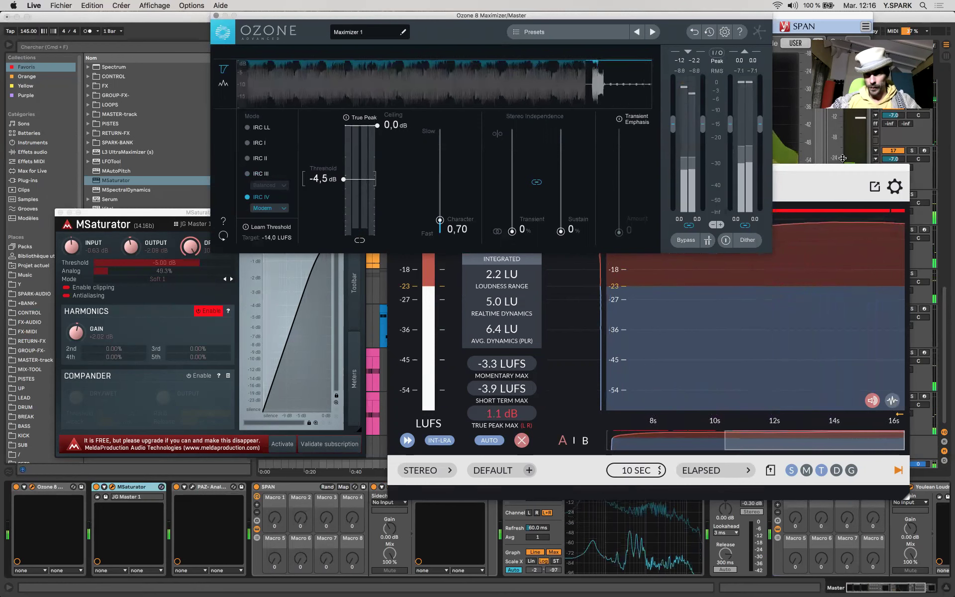
Bring the loudness meter fully into view beside MSaturator and replay from bar 109 to check the master's loudness
left_click(809, 302)
left_click_drag(829, 192, 822, 212)
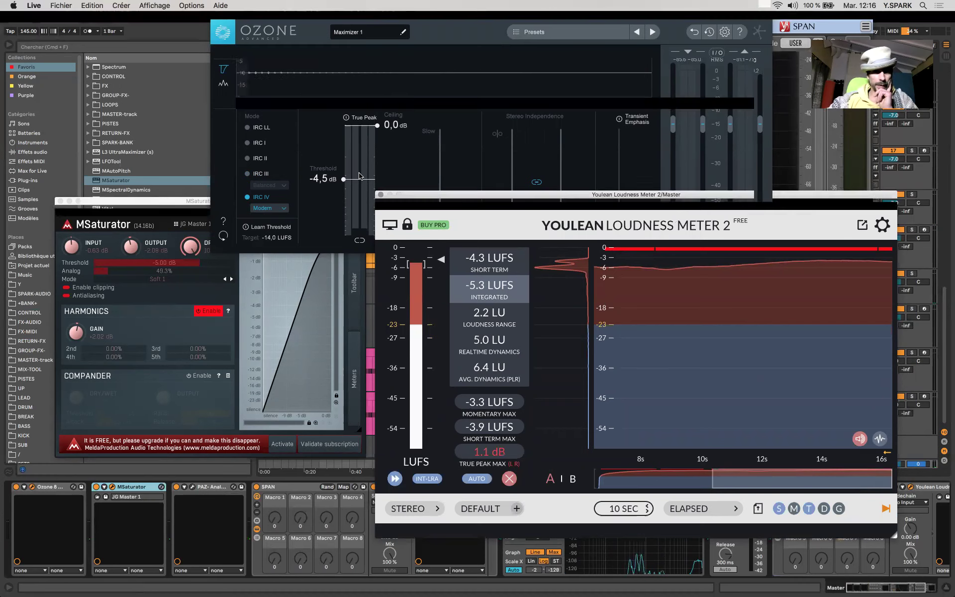
left_click(202, 214)
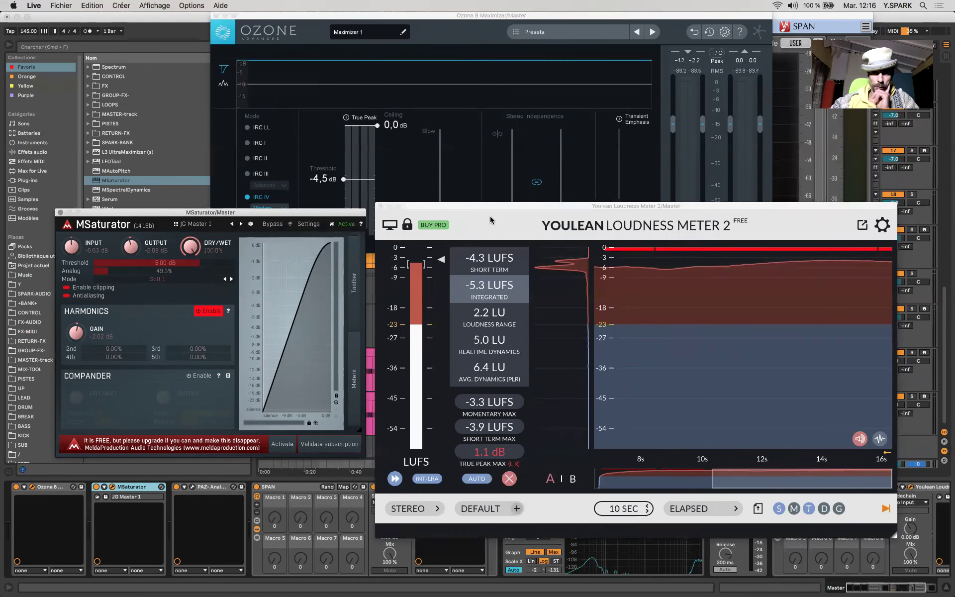
mouse_move(487, 208)
left_mouse_down()
mouse_move(496, 185)
mouse_move(491, 206)
left_mouse_up()
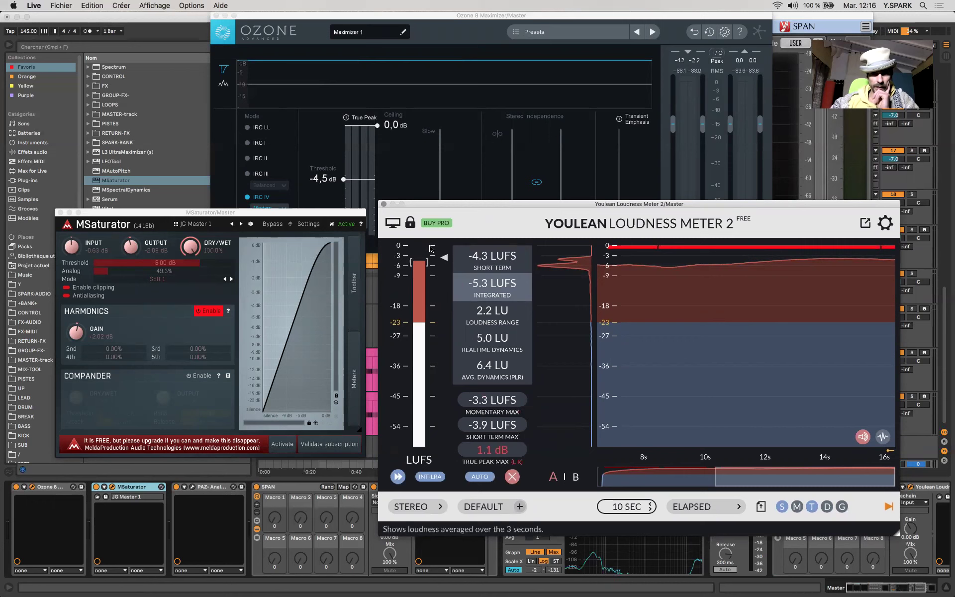
key("space")
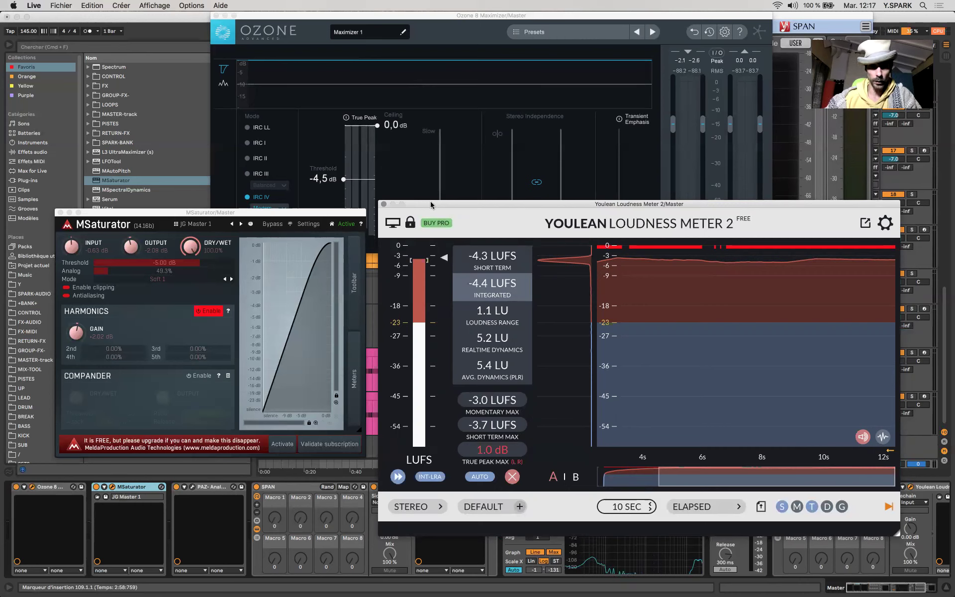
Replay the mix from bar 109 and set MSaturator's threshold to -4.32 dB
left_click_drag(420, 204, 386, 148)
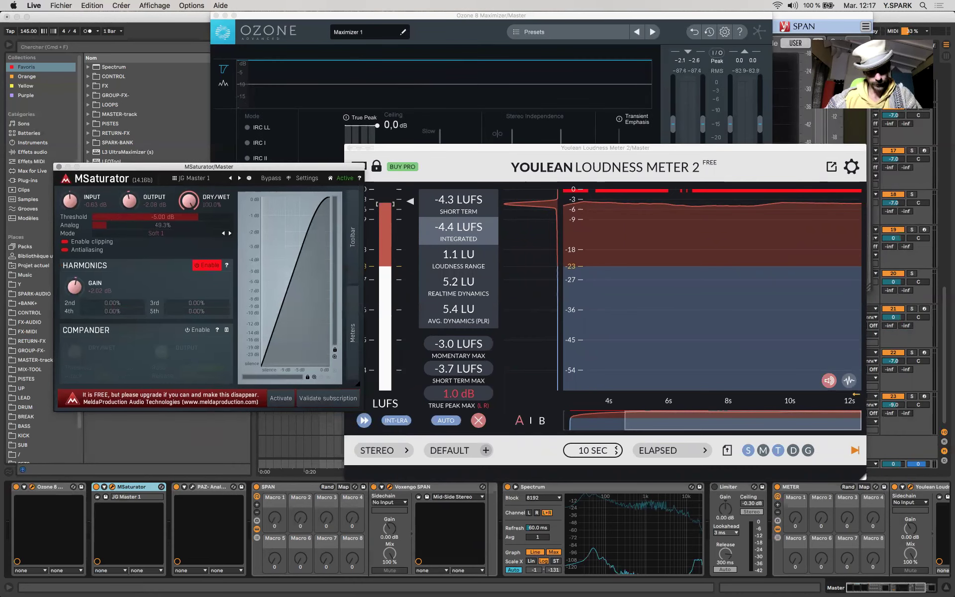
key("space")
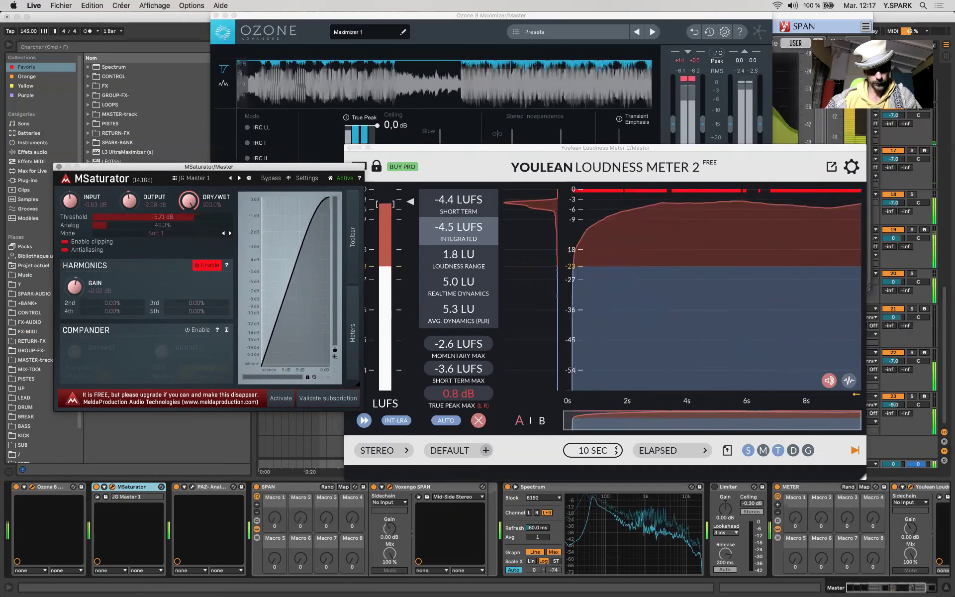
left_click_drag(197, 214, 197, 214)
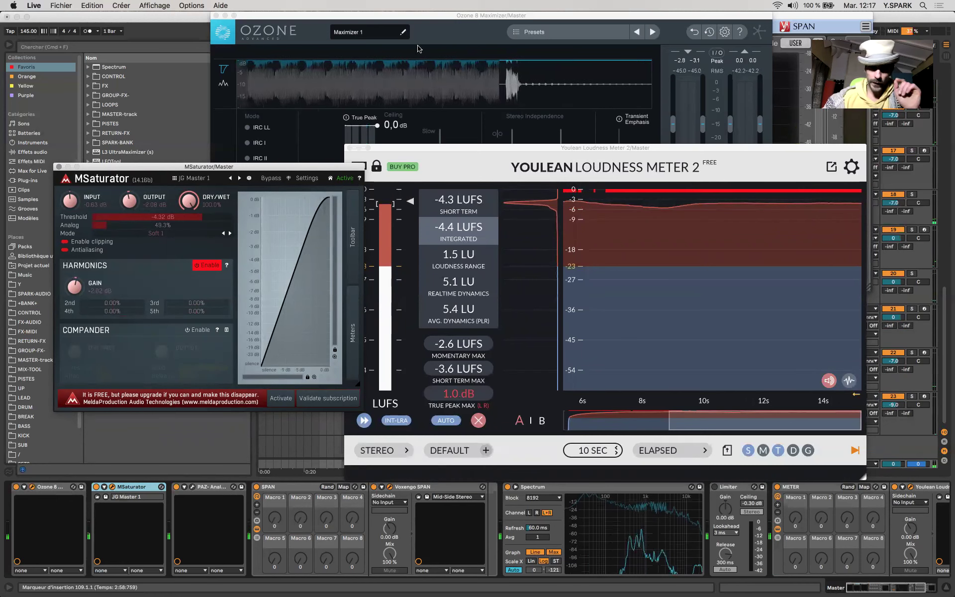
Set the Ozone Maximizer's threshold to -3.4 dB
left_click(415, 112)
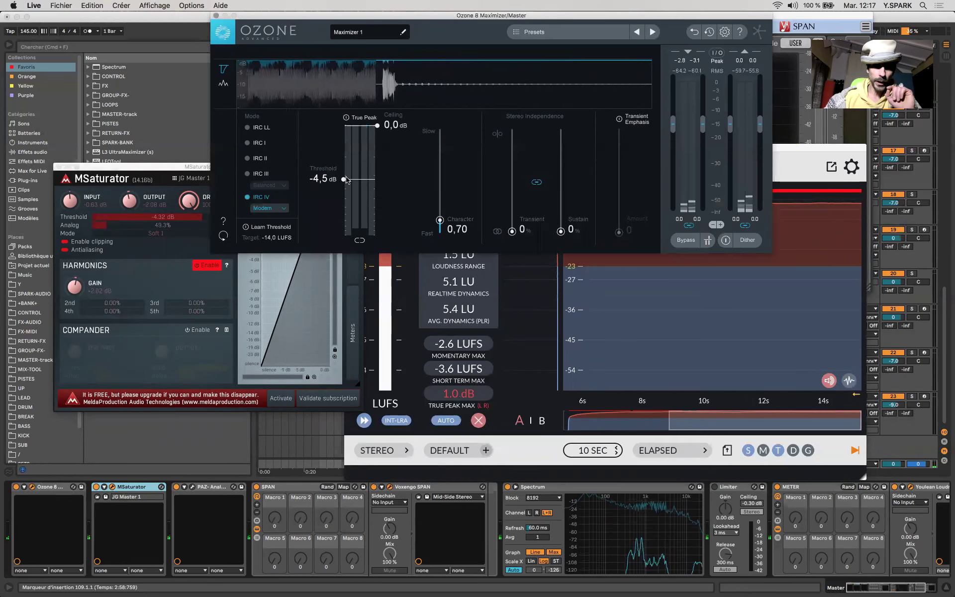
left_click_drag(344, 178, 343, 171)
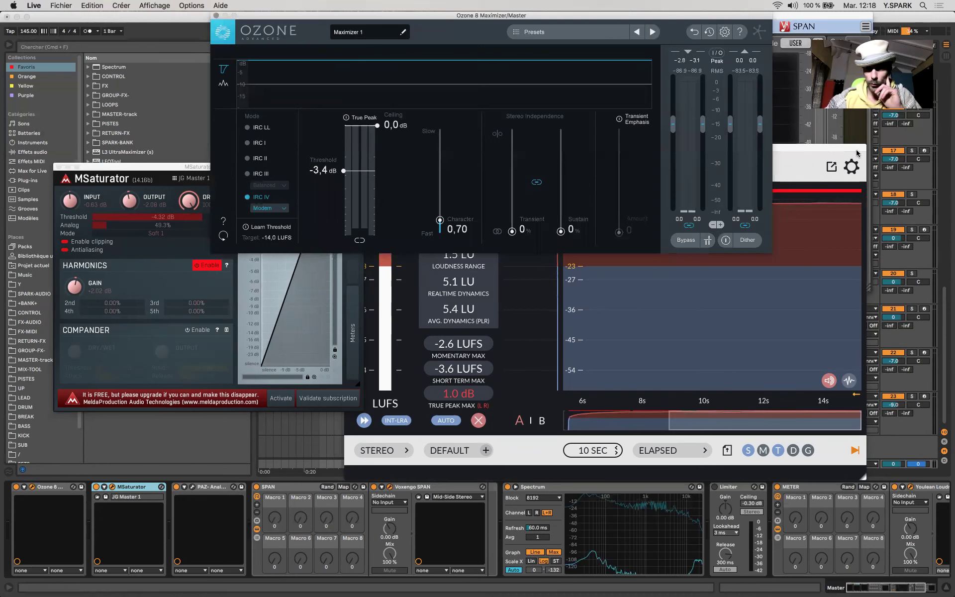
Reposition the loudness meter and MSaturator windows so they sit apart from each other
left_click(805, 157)
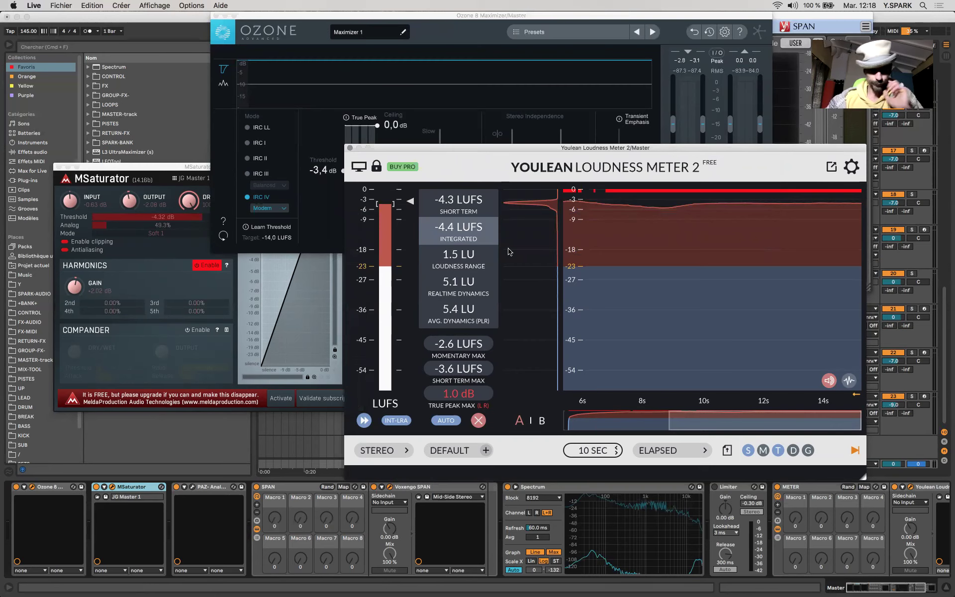
left_click_drag(508, 251, 536, 346)
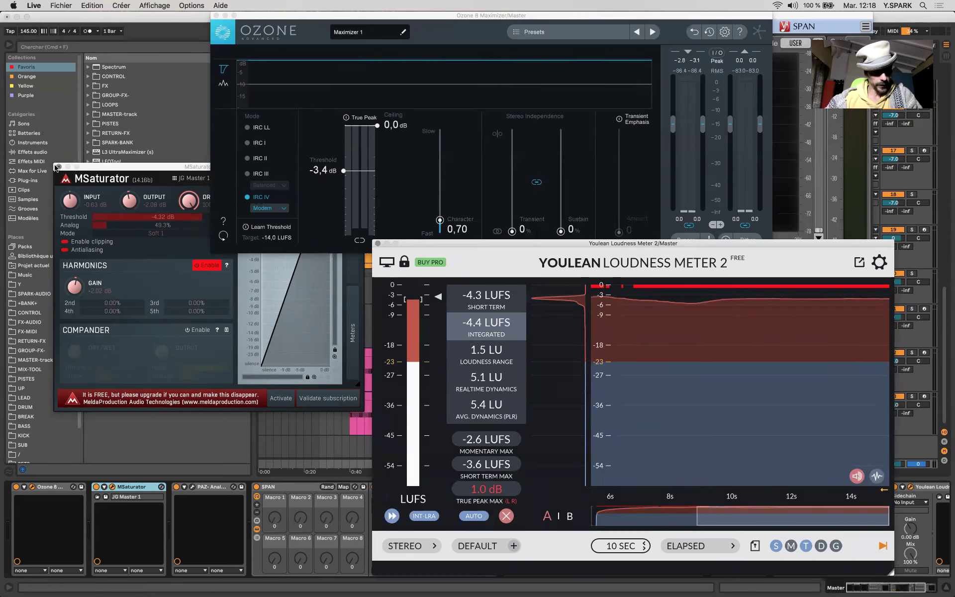
left_click_drag(110, 169, 92, 133)
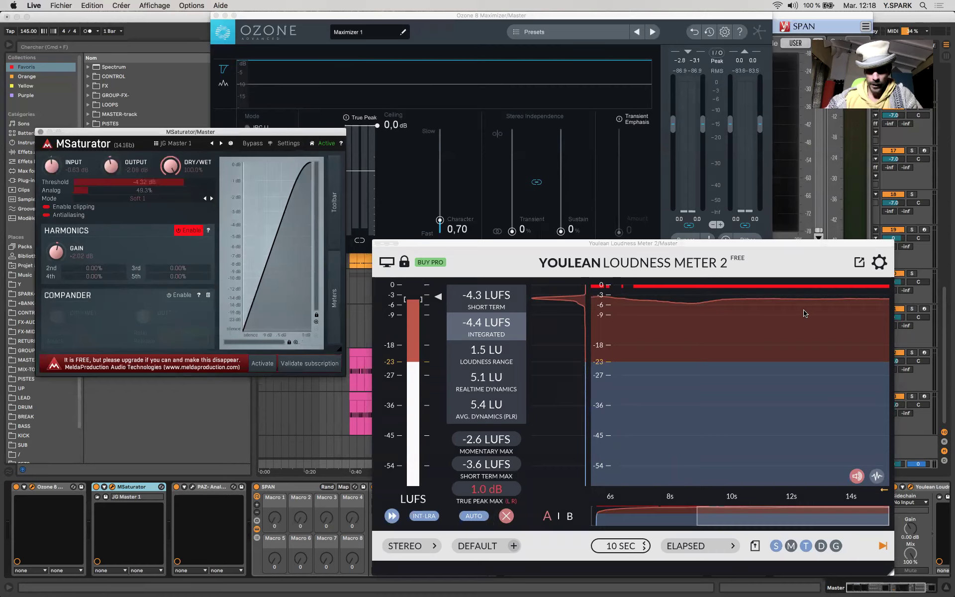
Play the mix from bar 65 and check the master's loudness readings and SPAN spectrum
left_click(352, 433)
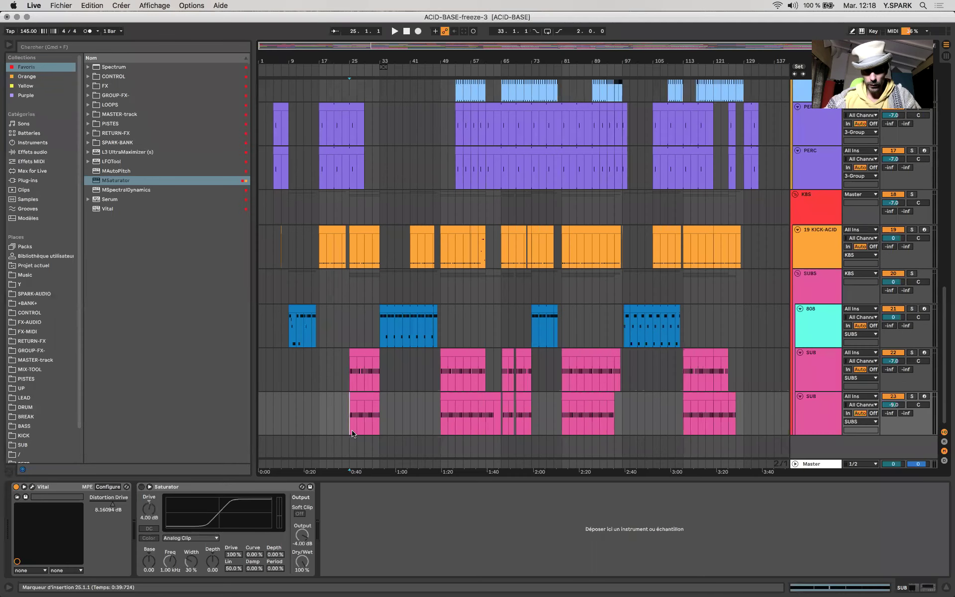
scroll(501, 307, "up", 15)
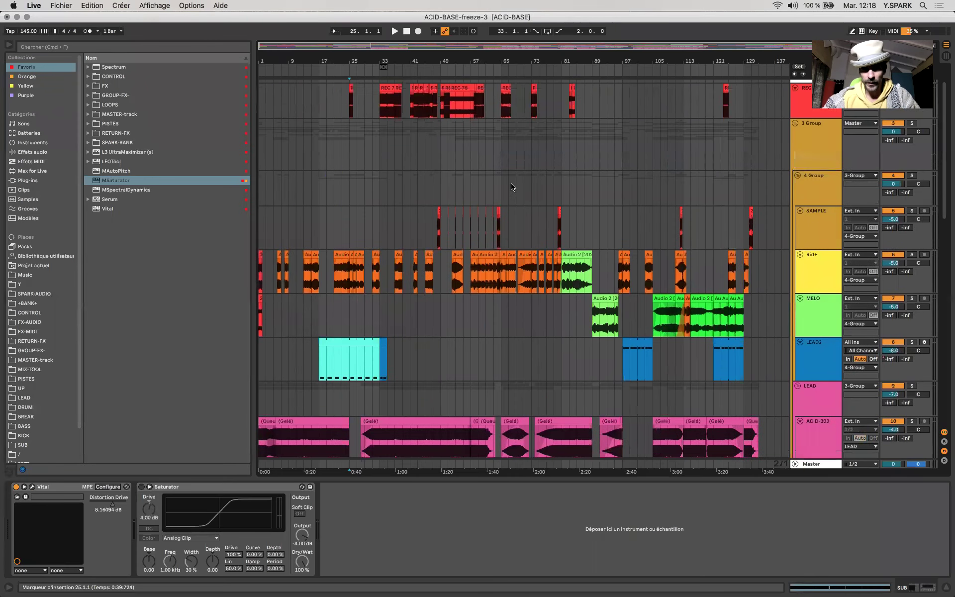
scroll(513, 187, "down", 15)
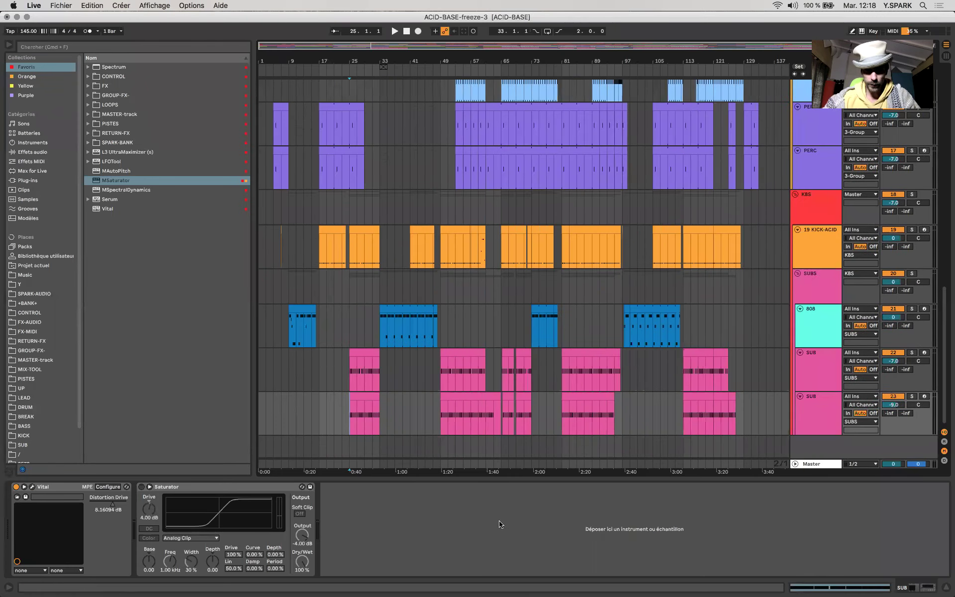
left_click(502, 465)
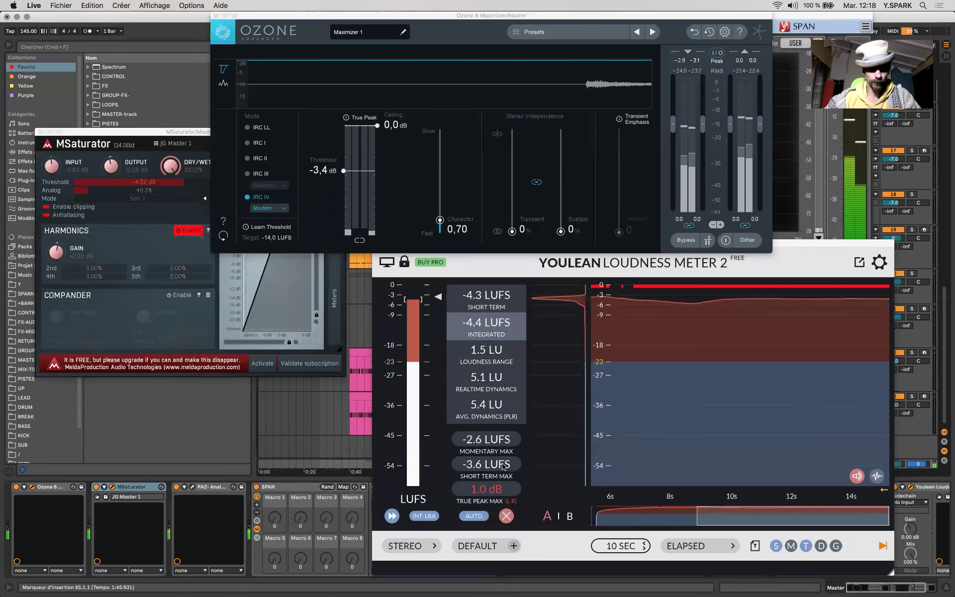
key("space")
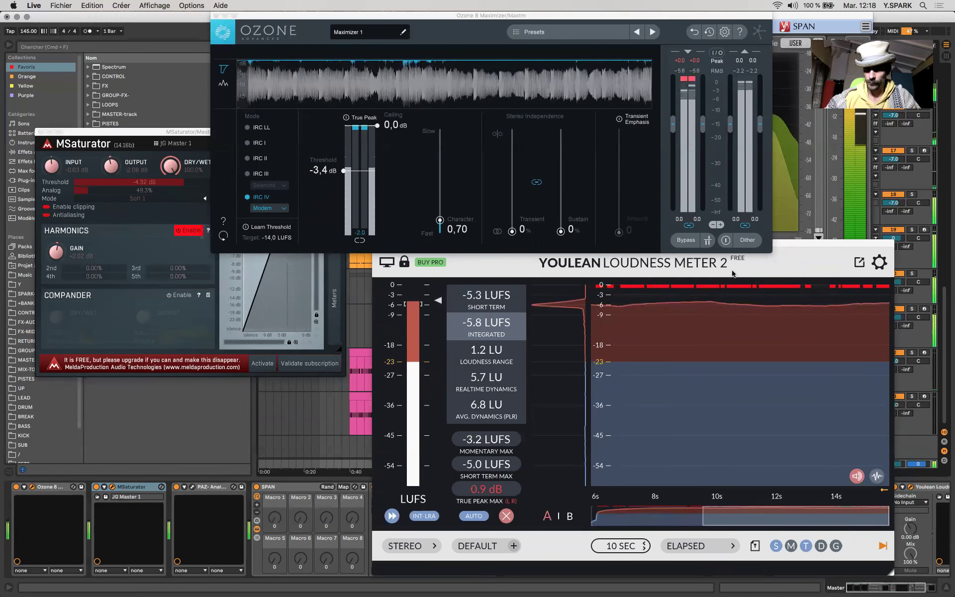
left_click(792, 134)
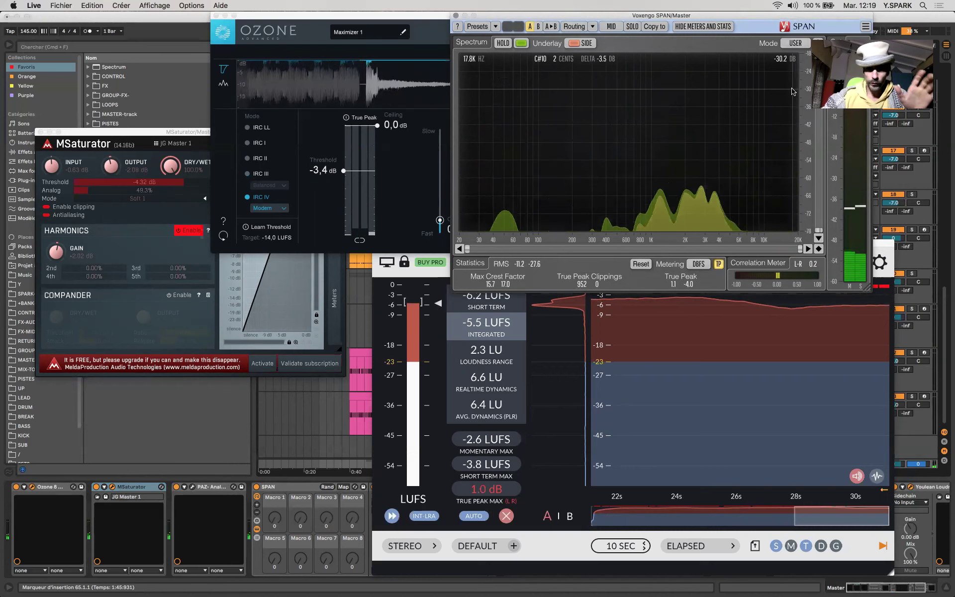
Review the MSaturator, Ozone Maximizer and SPAN windows by bringing each one to the front in turn
left_click(87, 136)
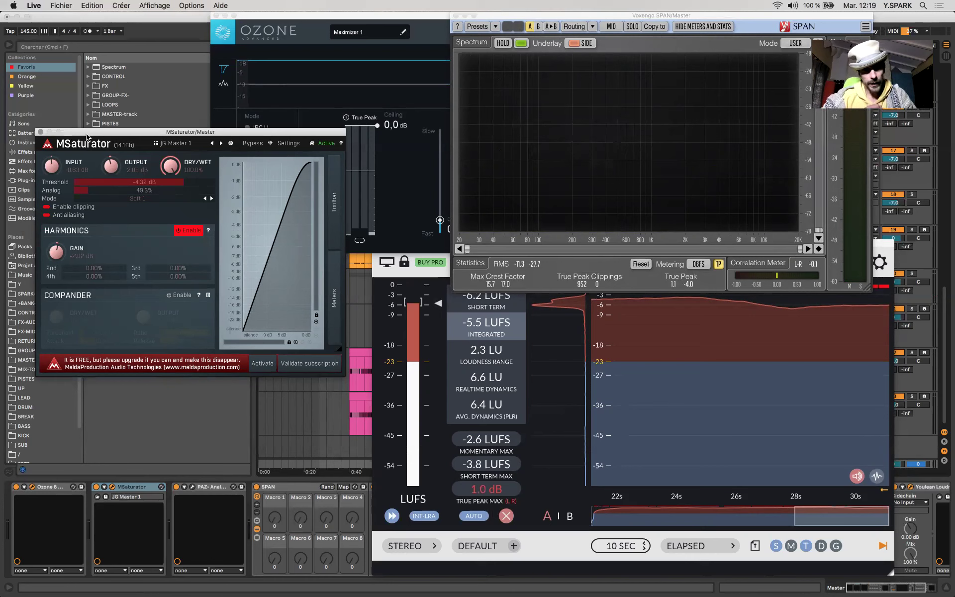
left_click(276, 22)
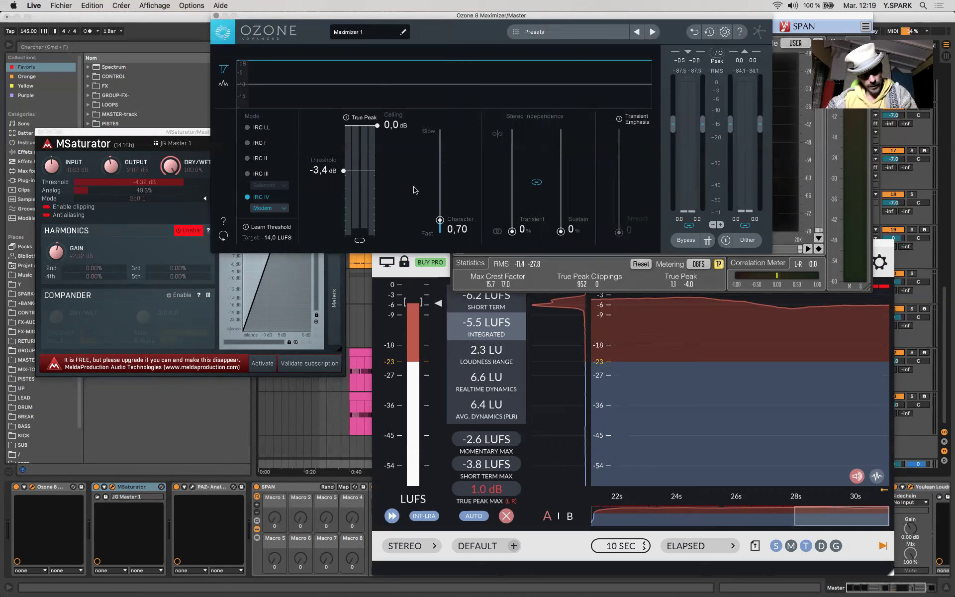
left_click(781, 153)
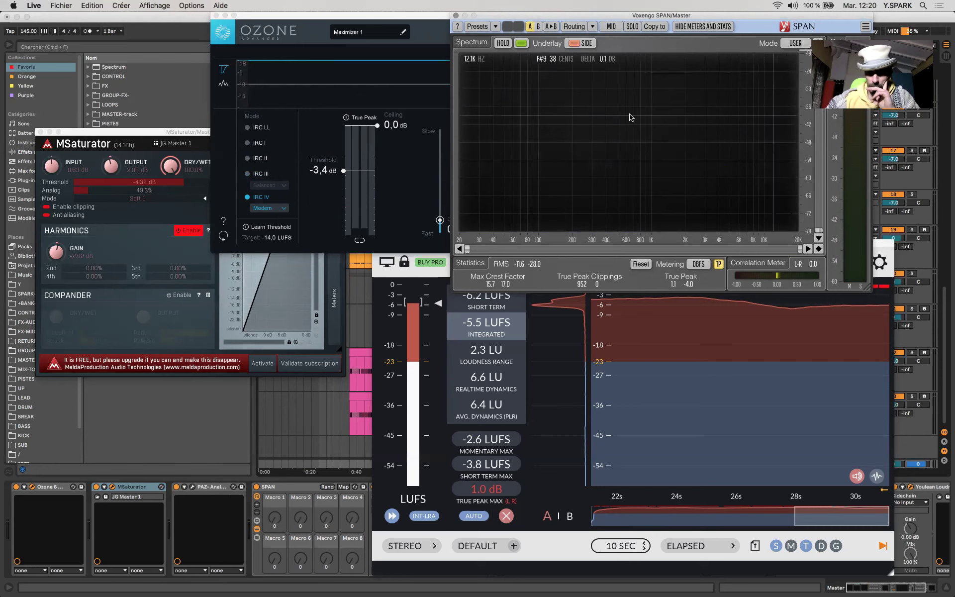
Play the mix from bar 25, check the master's loudness, and look over the tracks in the arrangement
left_click(350, 465)
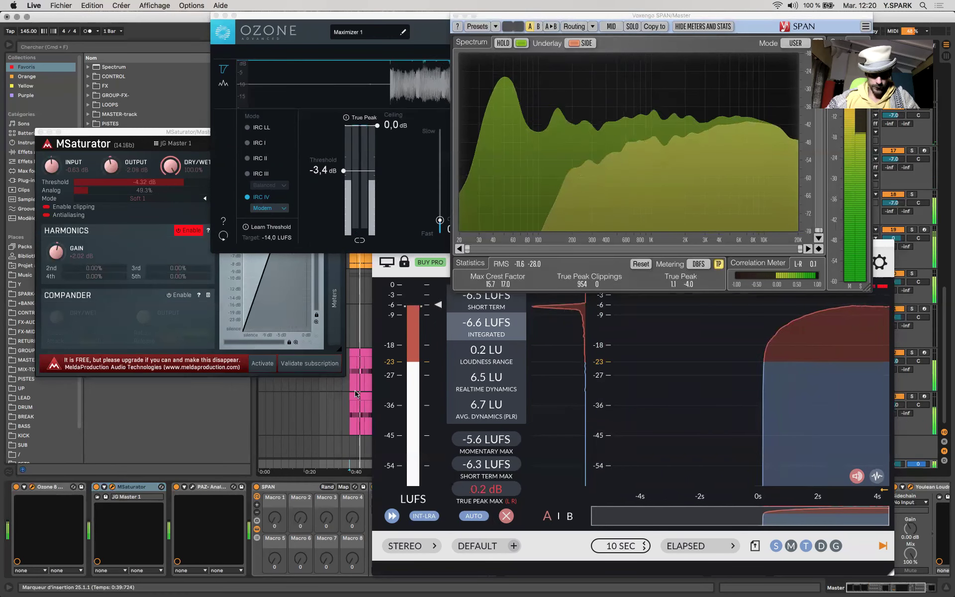
left_click(393, 393)
scroll(601, 415, "up", 10)
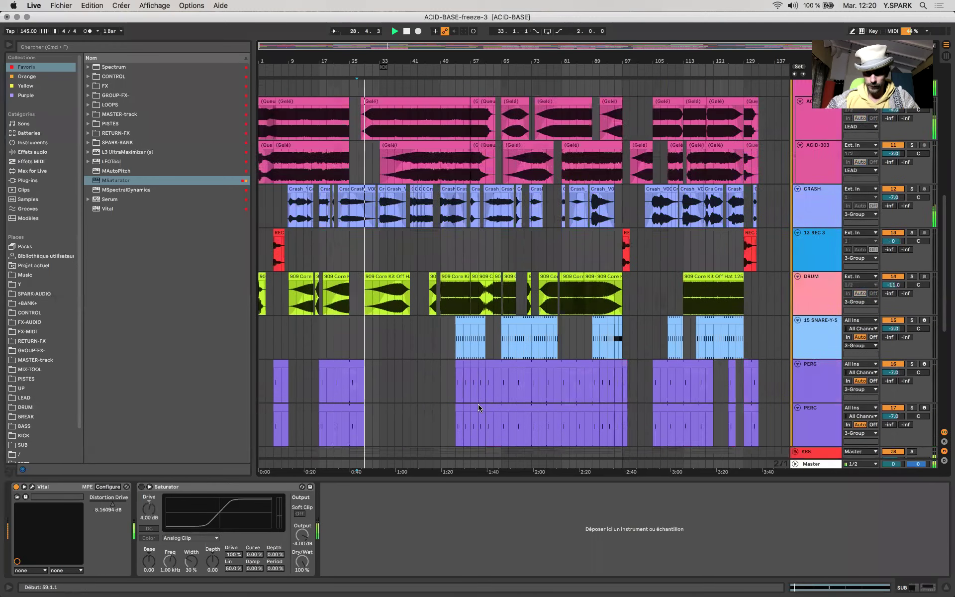
scroll(601, 416, "up", 1)
scroll(641, 433, "down", 8)
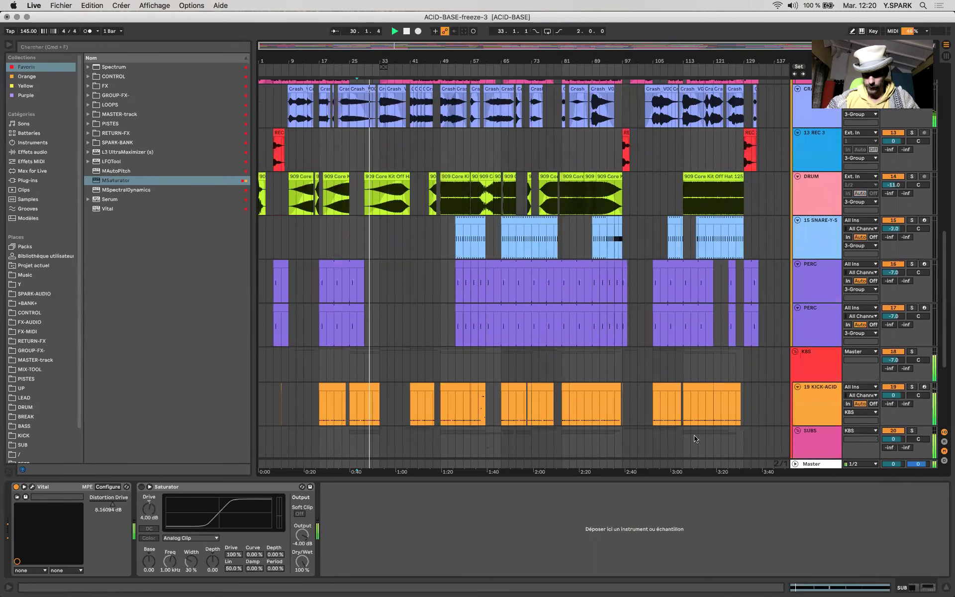
Play the mix from bar 113 and compare the loudness meter with the SPAN spectrum on the master
left_click(811, 464)
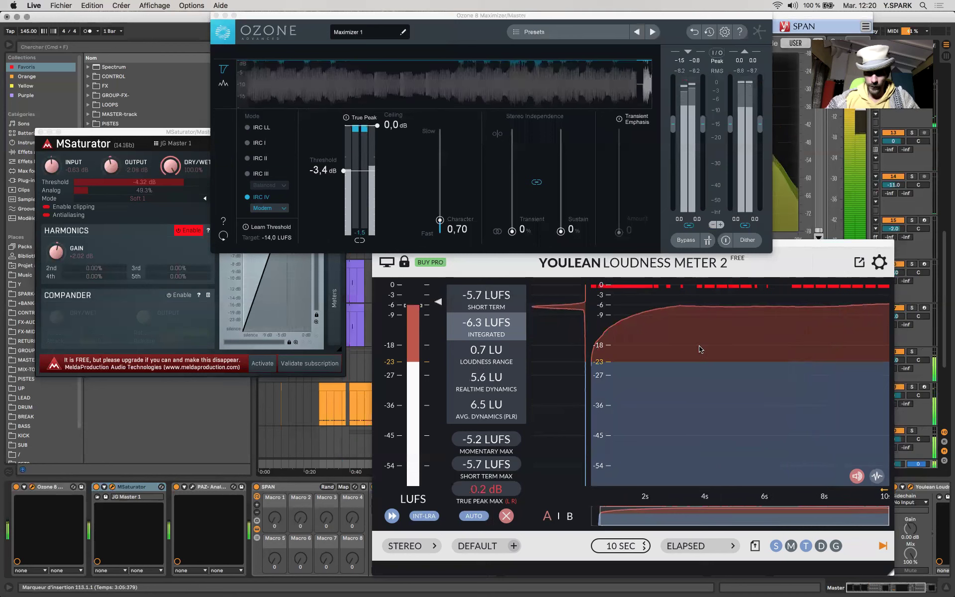
left_click(774, 80)
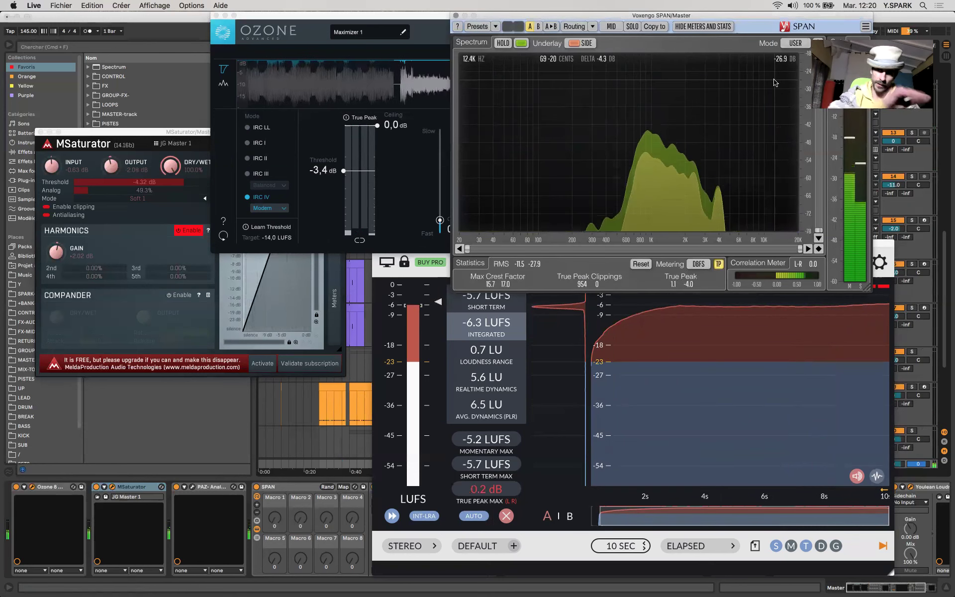
key("space")
key("space")
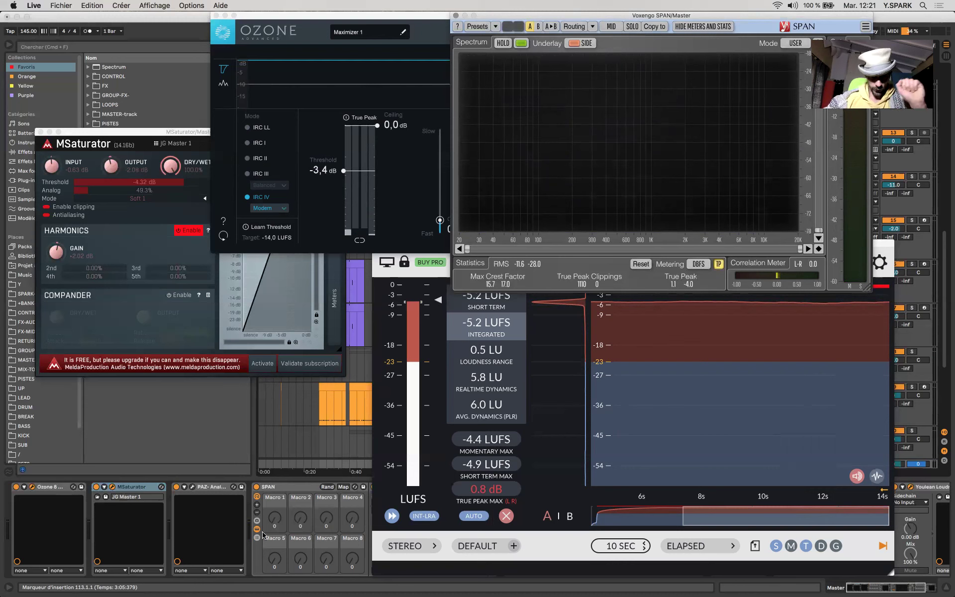
Close the MSaturator, Ozone Maximizer, SPAN and Youlean Loudness Meter windows to clear the arrangement
left_click(208, 531)
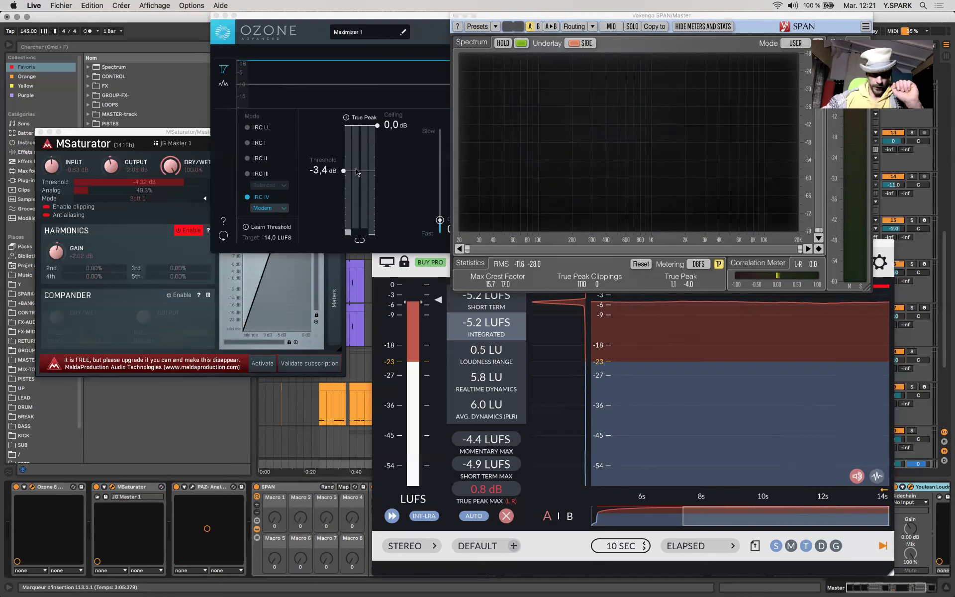
left_click(41, 132)
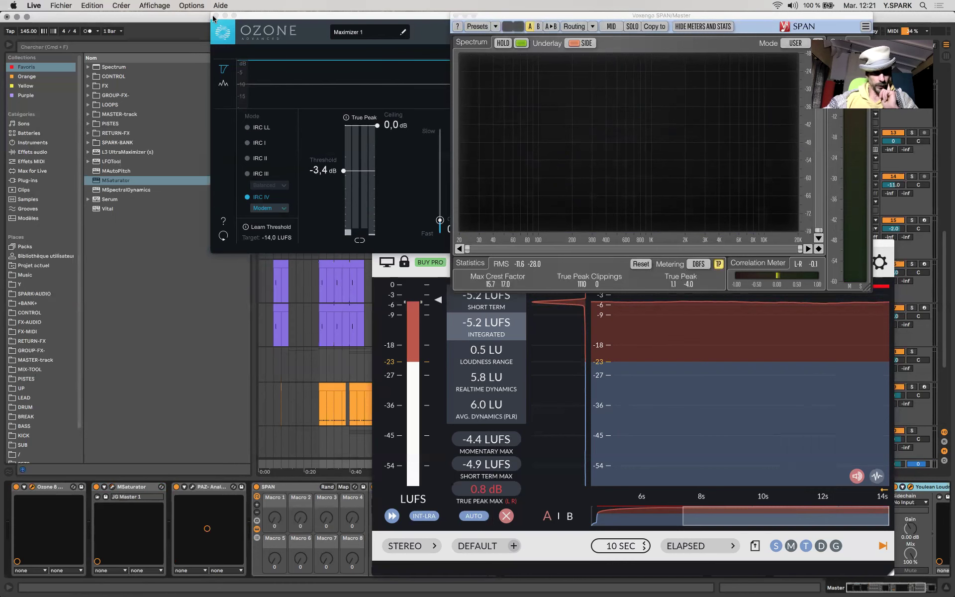
left_click(215, 16)
left_click_drag(472, 16, 86, 72)
left_click_drag(42, 46, 25, 44)
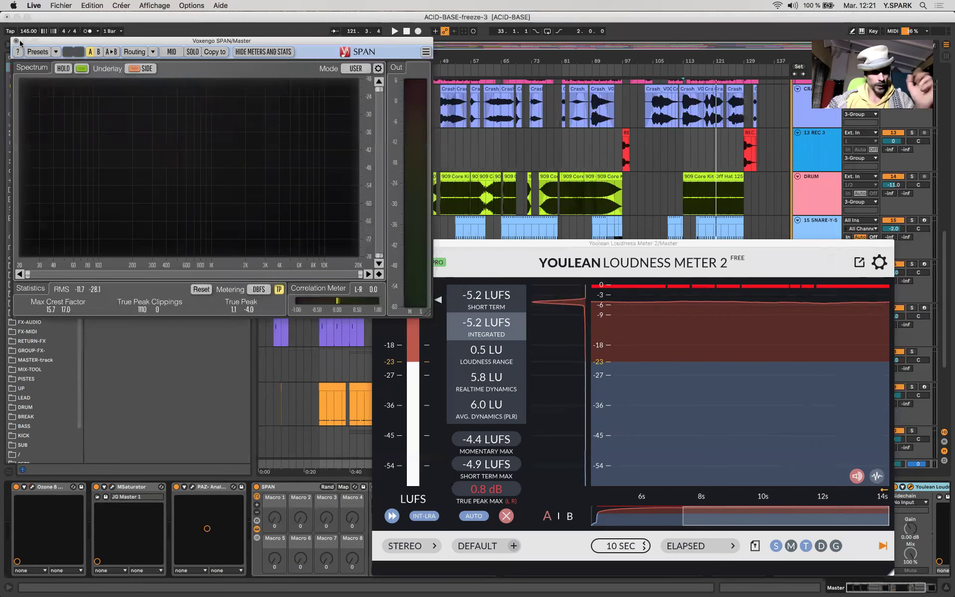
left_click(14, 41)
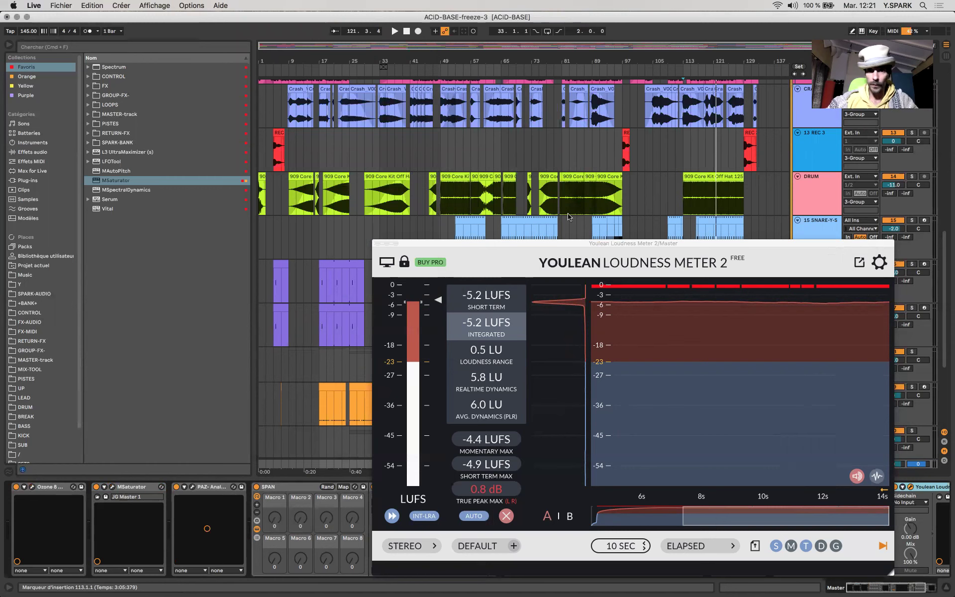
left_click(379, 244)
Enlarge the master's Spectrum display and replay the mix from bar 113 to examine its frequency curve
scroll(864, 513, "right", 5)
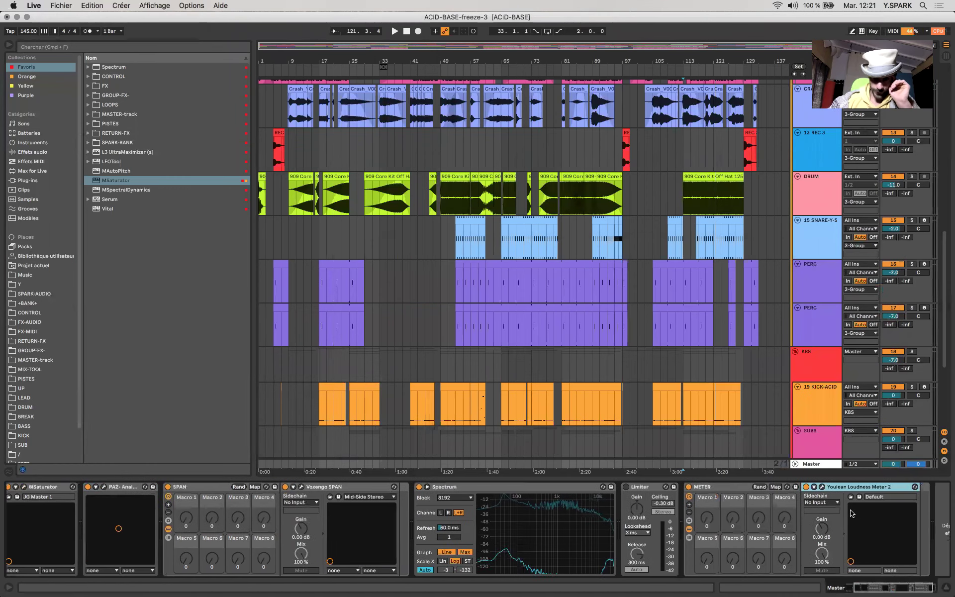
double_click(502, 519)
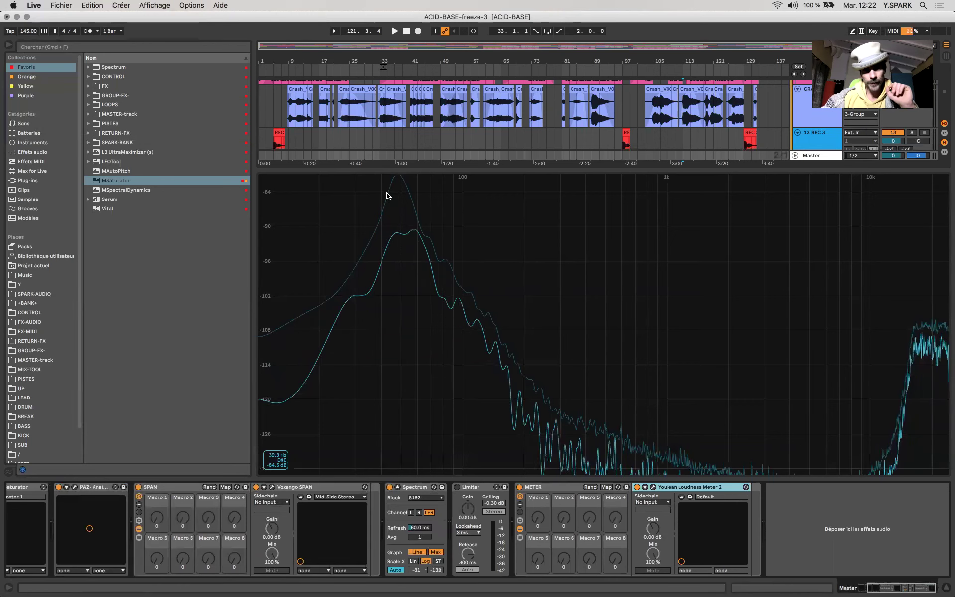
left_click(689, 135)
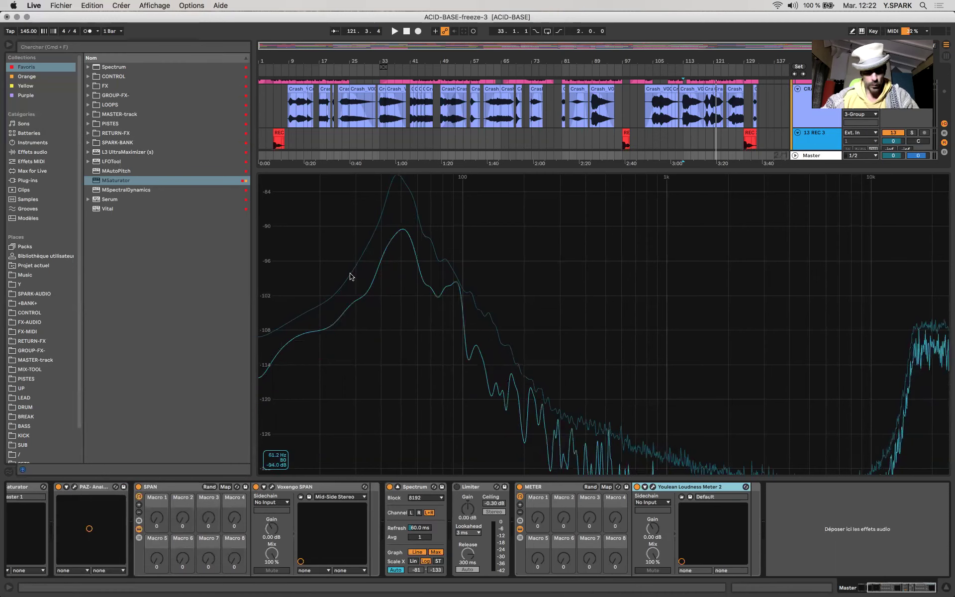
key("space")
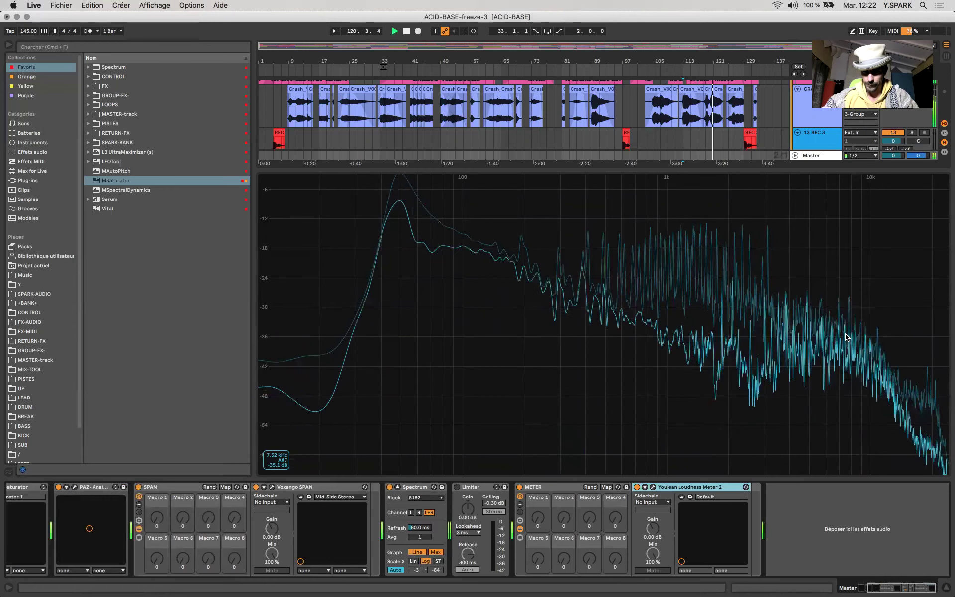
left_click_drag(846, 337, 708, 212)
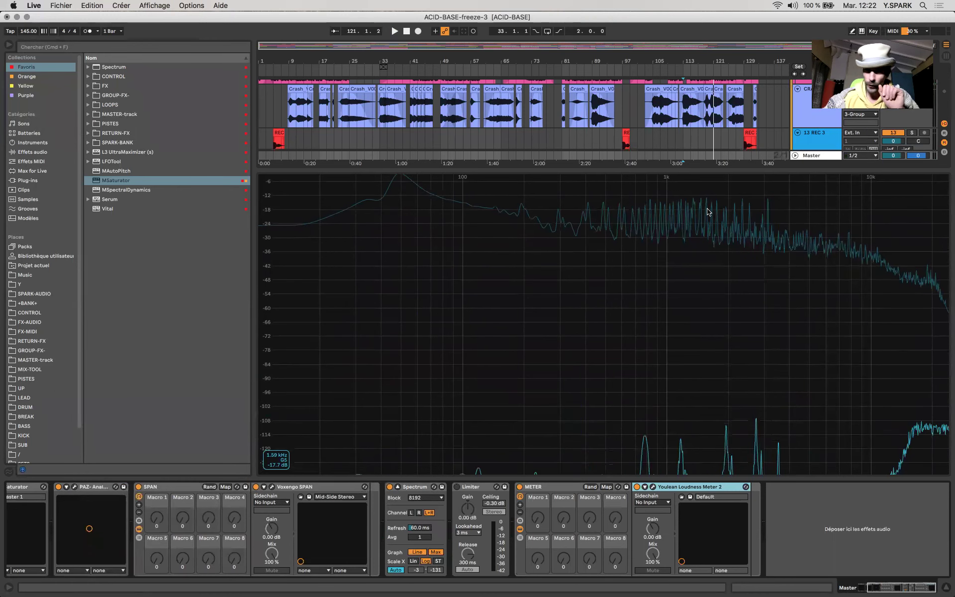
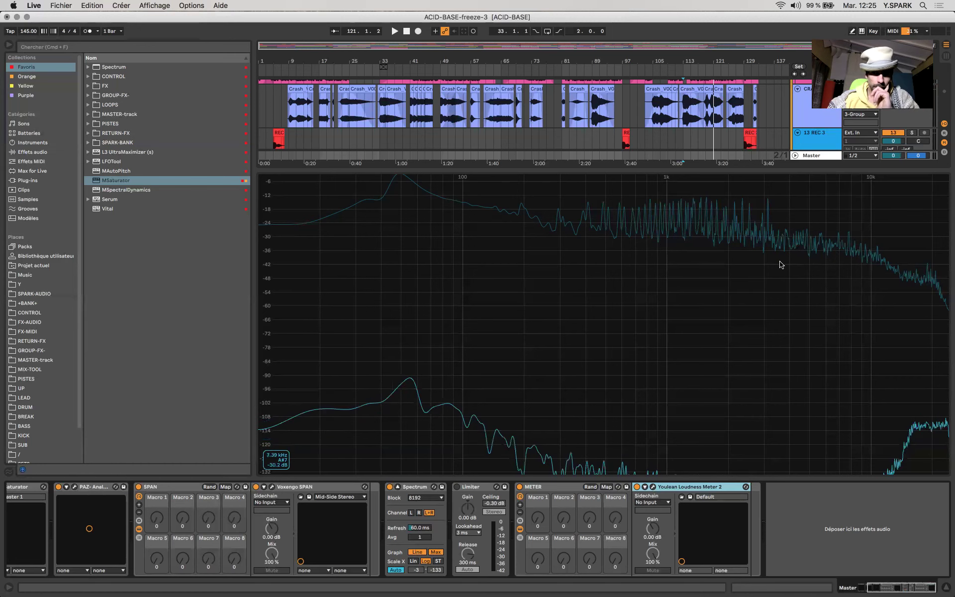
key("space")
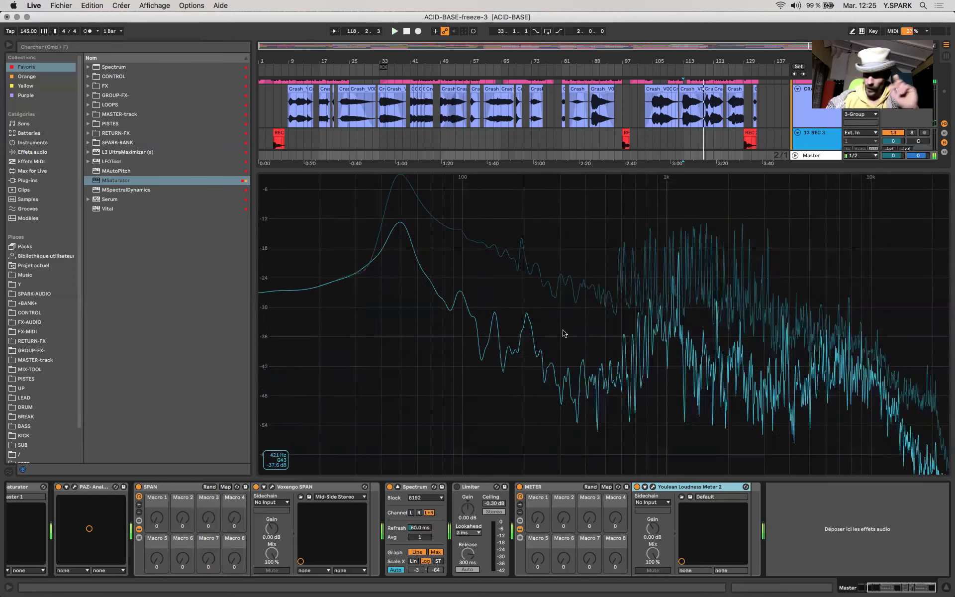
key("Escape")
Insert a Compressor on the LEAD group between the Mastering - Make It Loud Glue Compressor and the COMP-8 rack
scroll(803, 301, "up", 8)
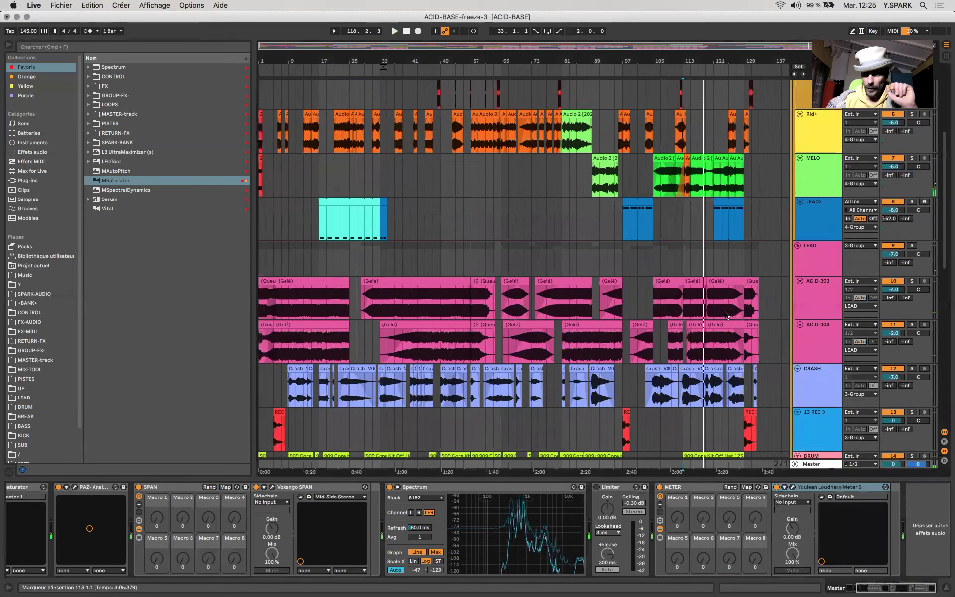
left_click(816, 270)
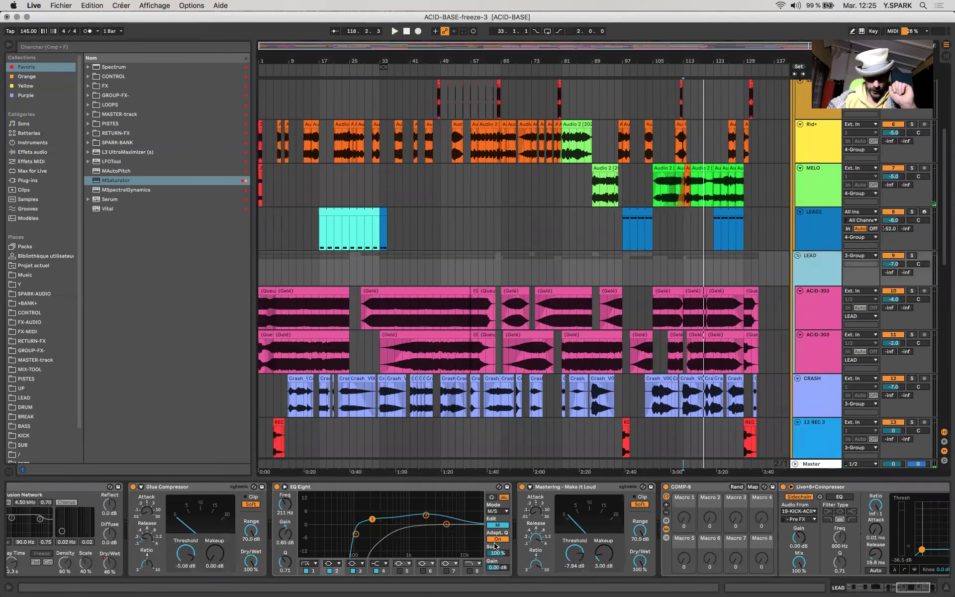
scroll(605, 536, "right", 5)
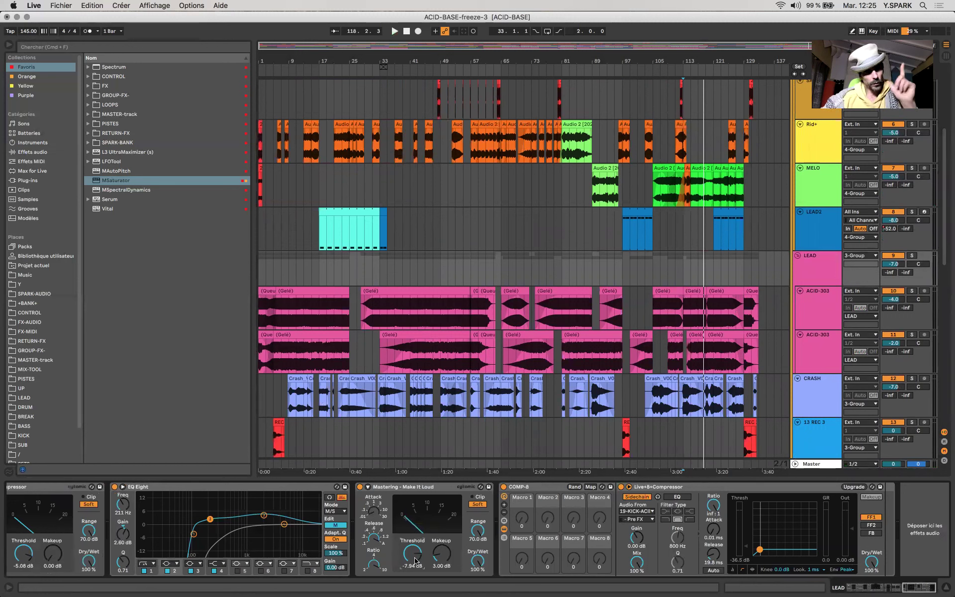
left_click(36, 152)
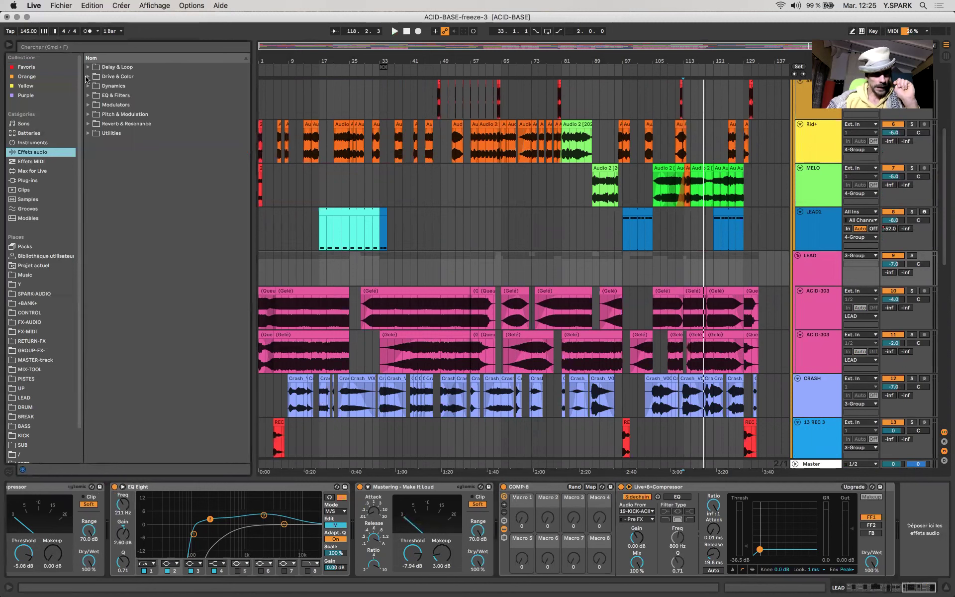
left_click(88, 86)
mouse_move(121, 97)
left_mouse_down()
mouse_move(275, 189)
mouse_move(498, 503)
mouse_move(599, 520)
mouse_move(502, 494)
left_mouse_up()
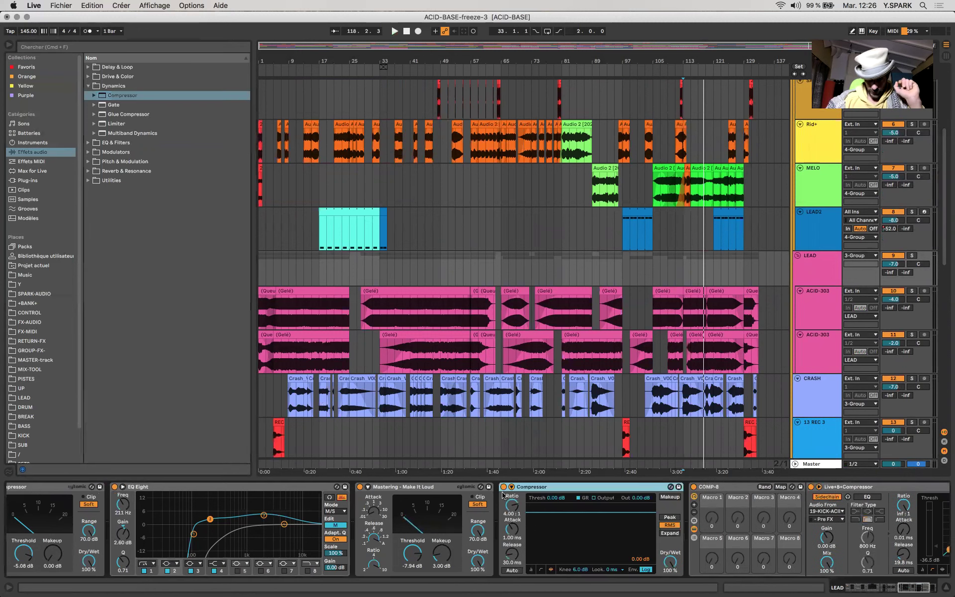
Set the LEAD group's new Compressor to inf:1 ratio, 0.16 ms attack, Peak detection and a -9.61 dB threshold during playback
left_click(512, 511)
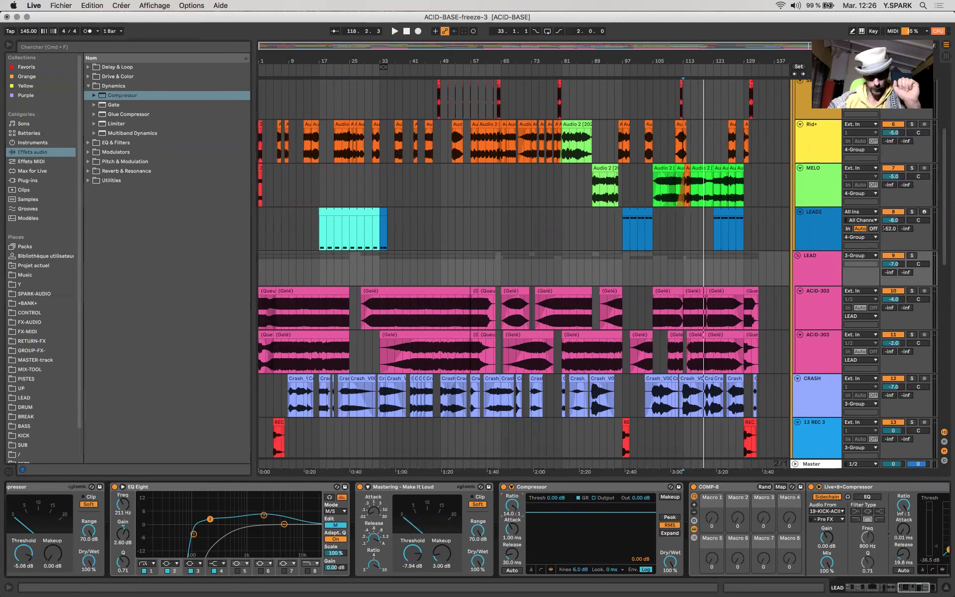
left_click_drag(512, 511, 512, 493)
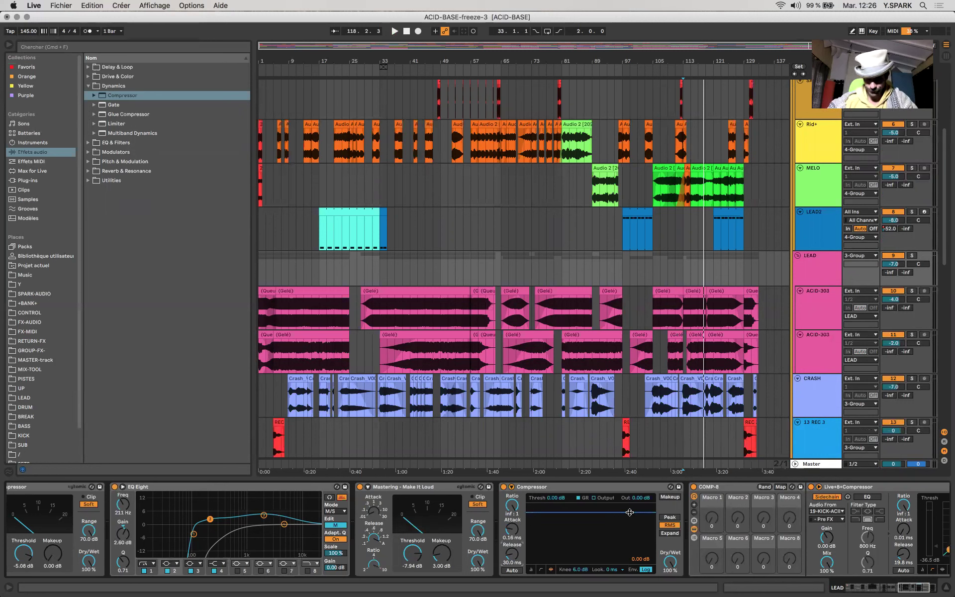
left_click(671, 517)
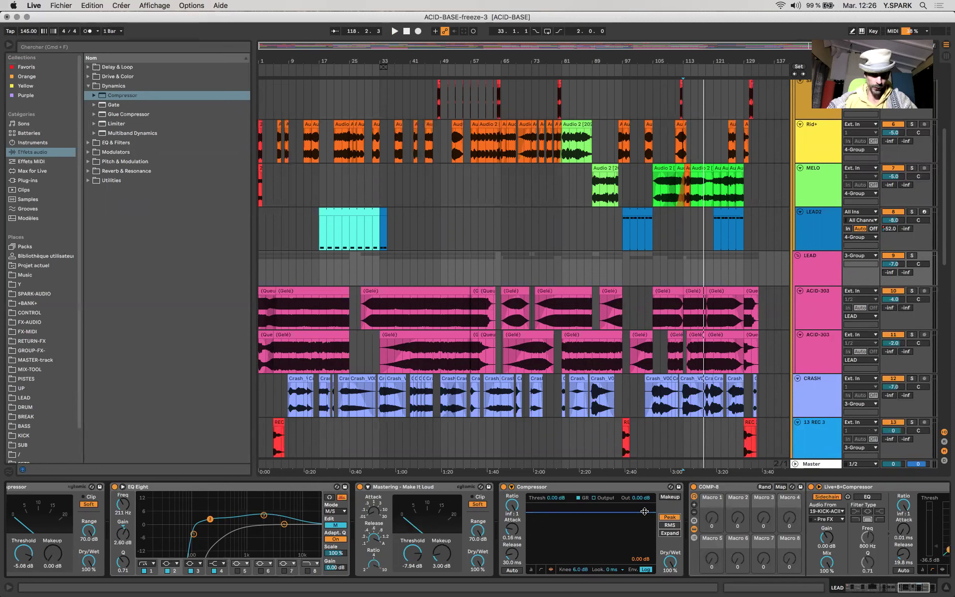
key("space")
left_click_drag(644, 511, 644, 526)
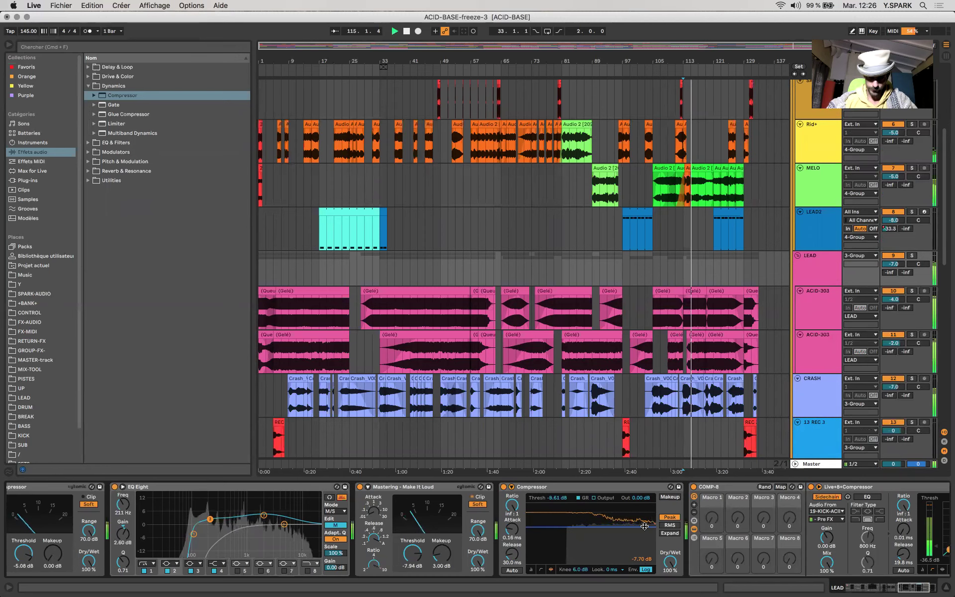
Enlarge the master's Spectrum display to examine the playing mix, collapse it and return to the LEAD group's devices
left_click(825, 465)
left_click(573, 487)
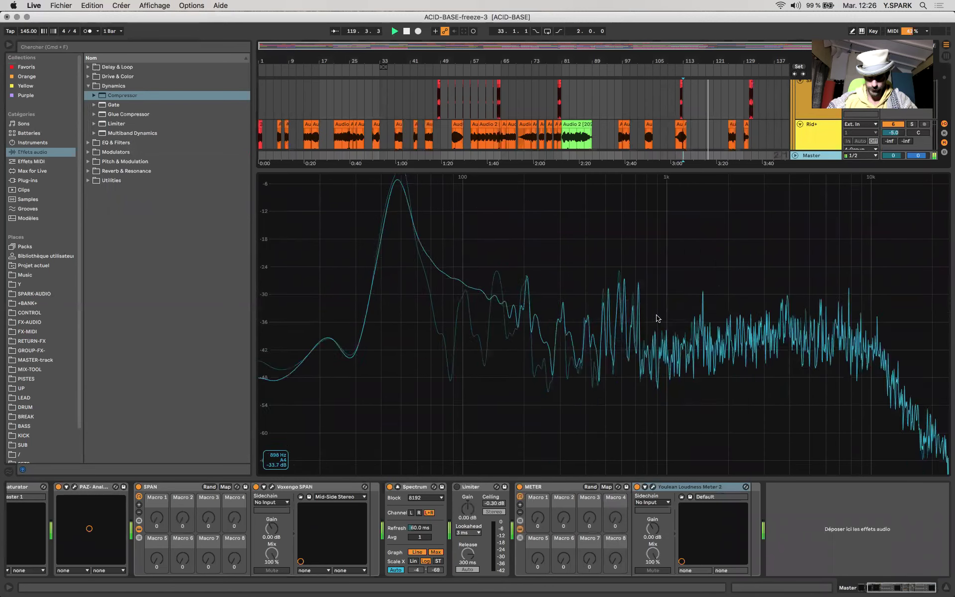
key("Escape")
left_click(671, 269)
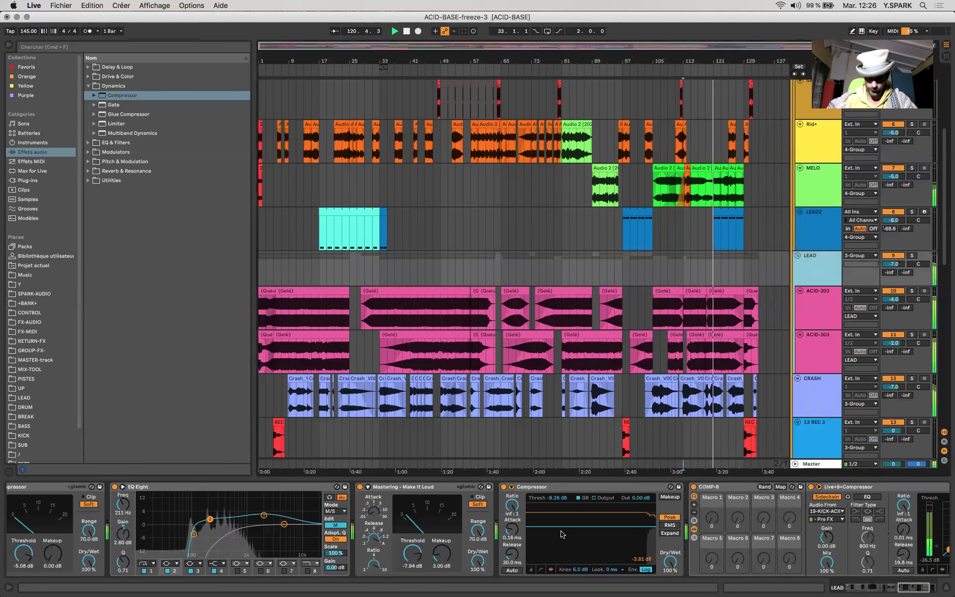
Set the LEAD group's Compressor threshold to -7.98 dB and its Dry/Wet to 70 %
left_click_drag(649, 526, 647, 528)
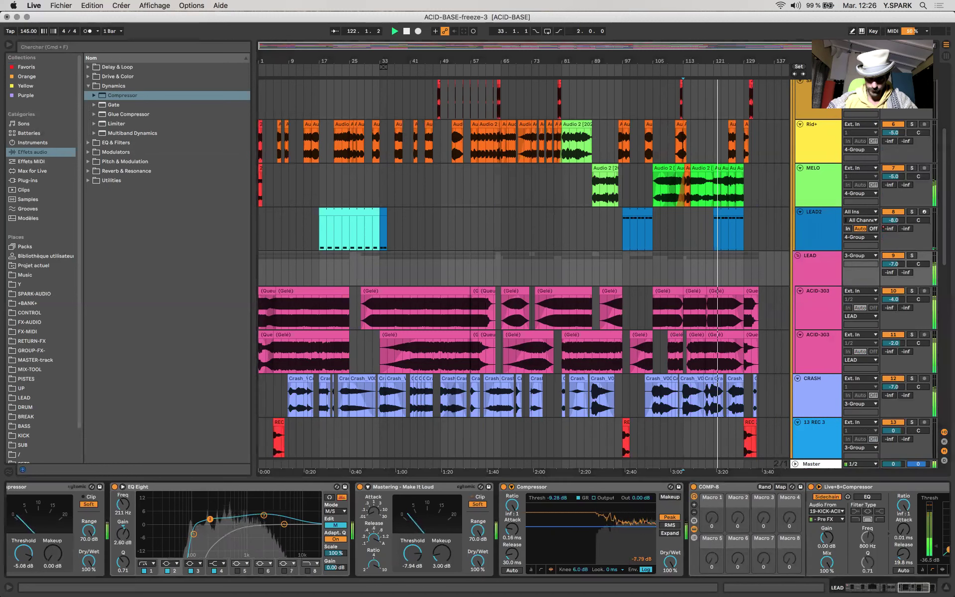
left_click_drag(670, 560, 669, 577)
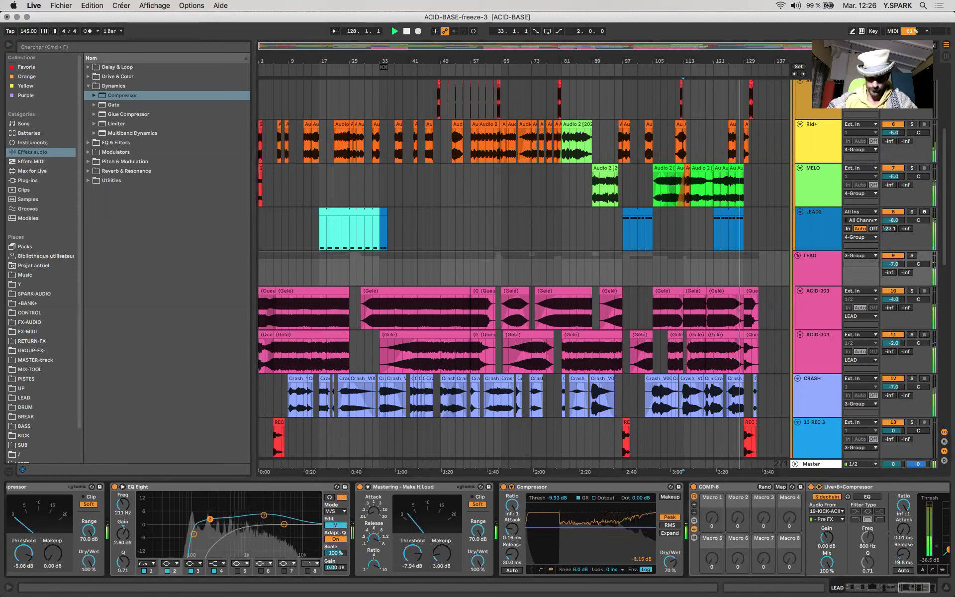
left_click_drag(571, 524, 573, 523)
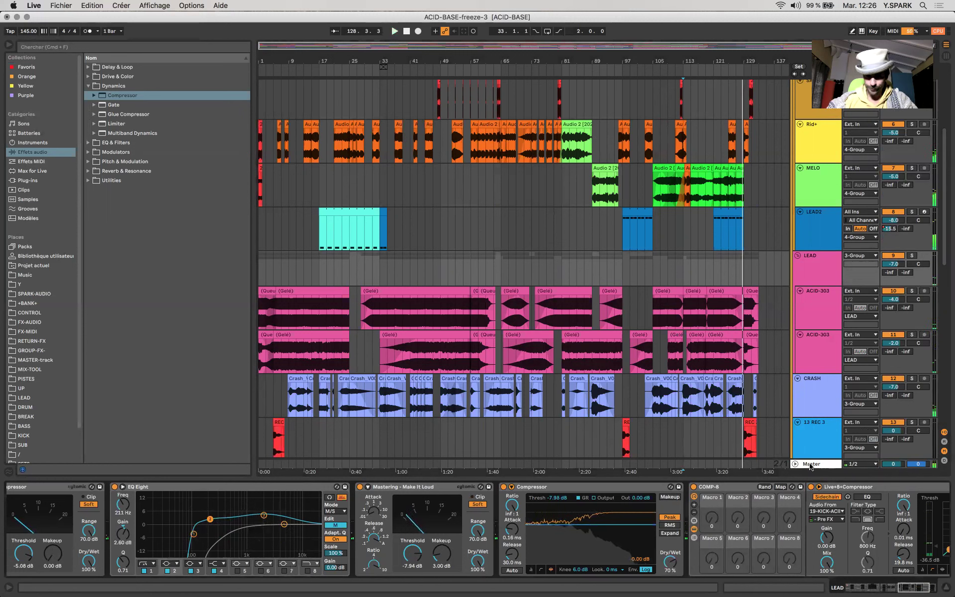
Examine the mix in the master's enlarged Spectrum display, collapse it and place the insertion marker at bar 115
double_click(550, 569)
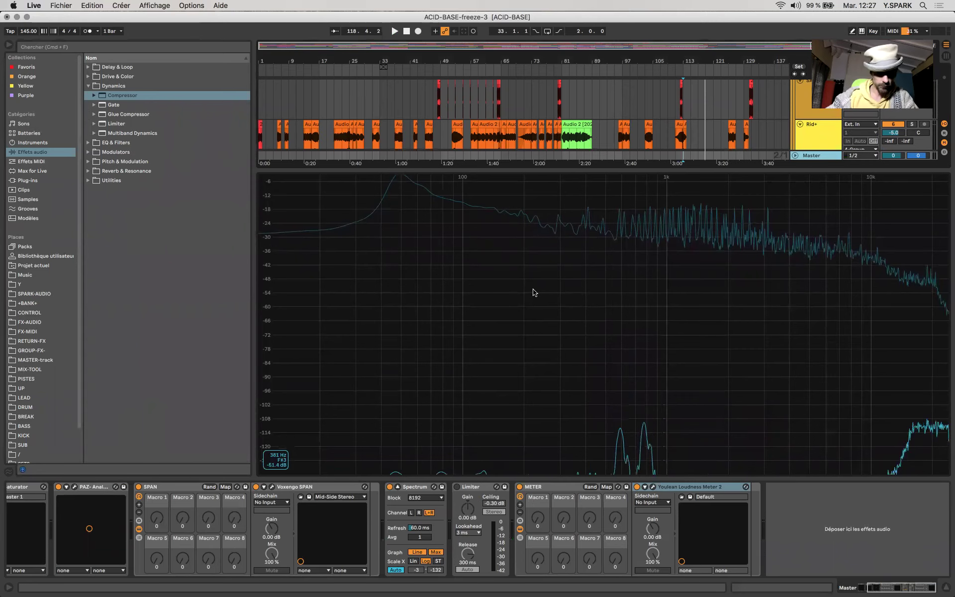
key("Escape")
scroll(715, 324, "down", 10)
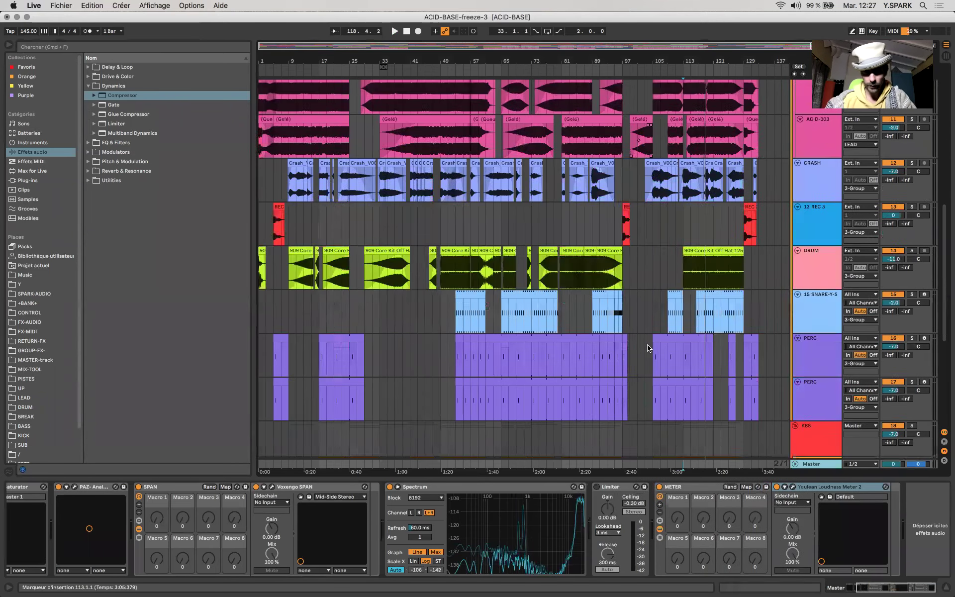
left_click(683, 327)
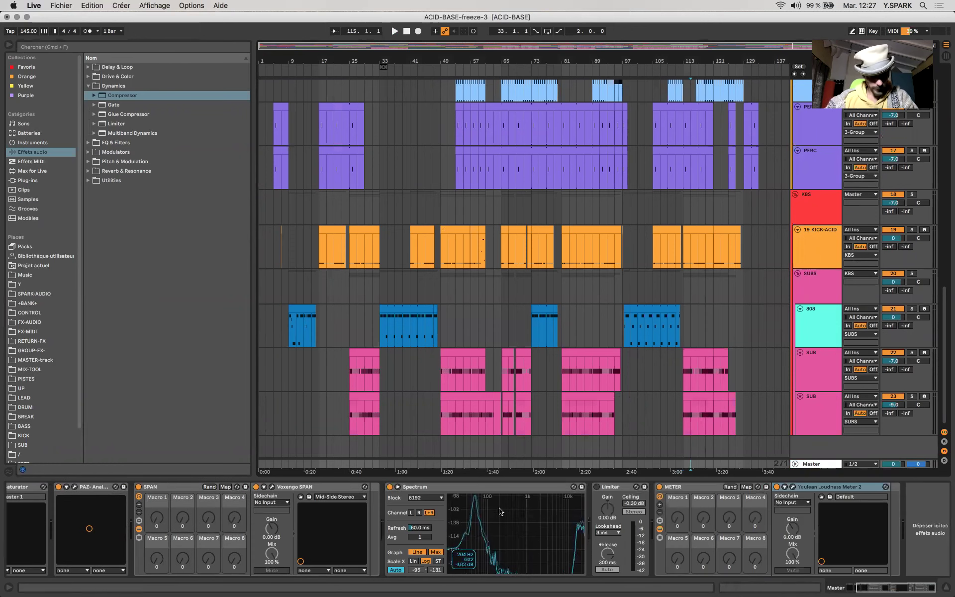
Open the master's Youlean Loudness Meter 2, move its window off the device chain and play from bar 53 to measure loudness
scroll(501, 541, "left", 3)
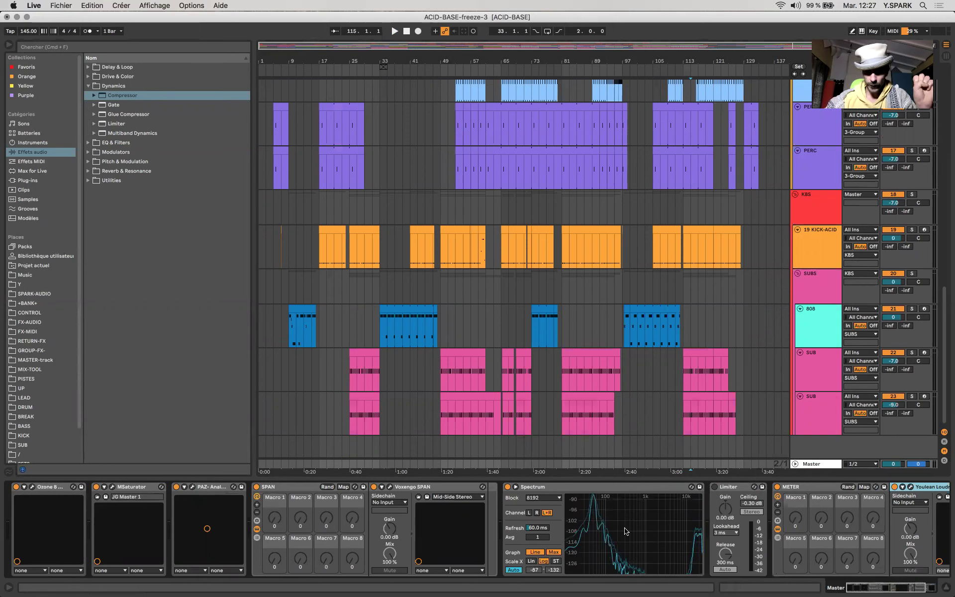
scroll(721, 522, "right", 5)
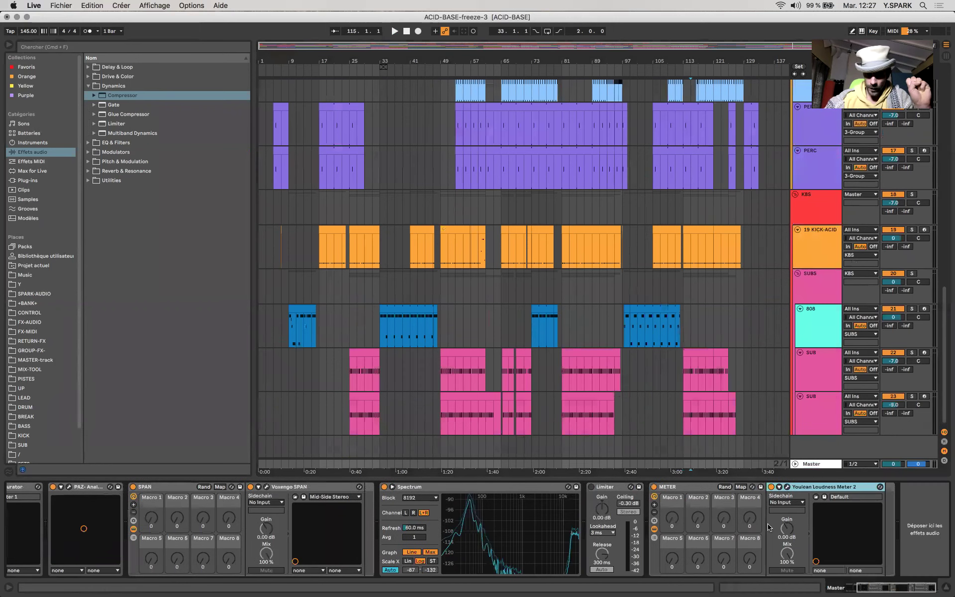
left_click(788, 486)
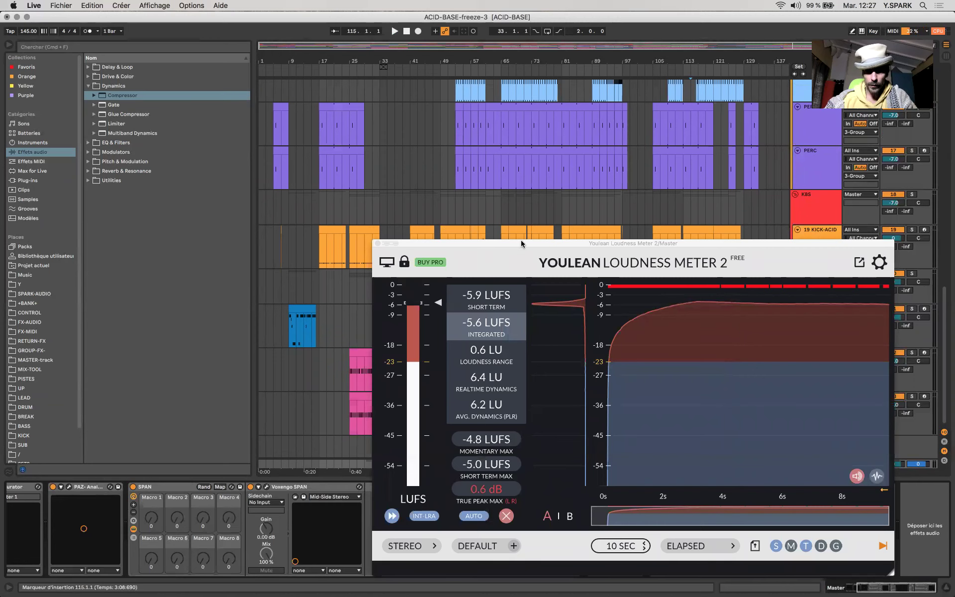
left_click_drag(532, 241, 162, 32)
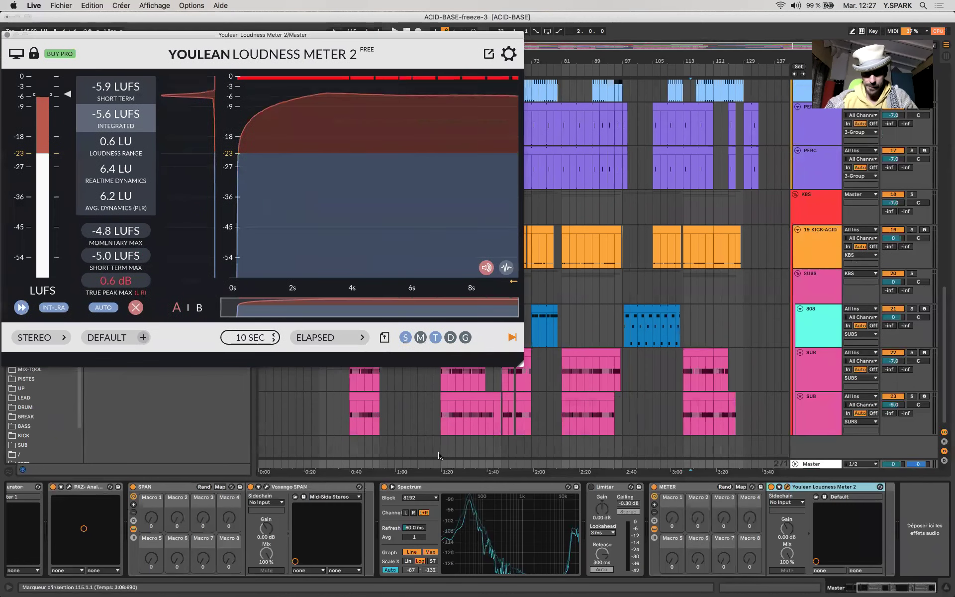
left_click(451, 463)
key("space")
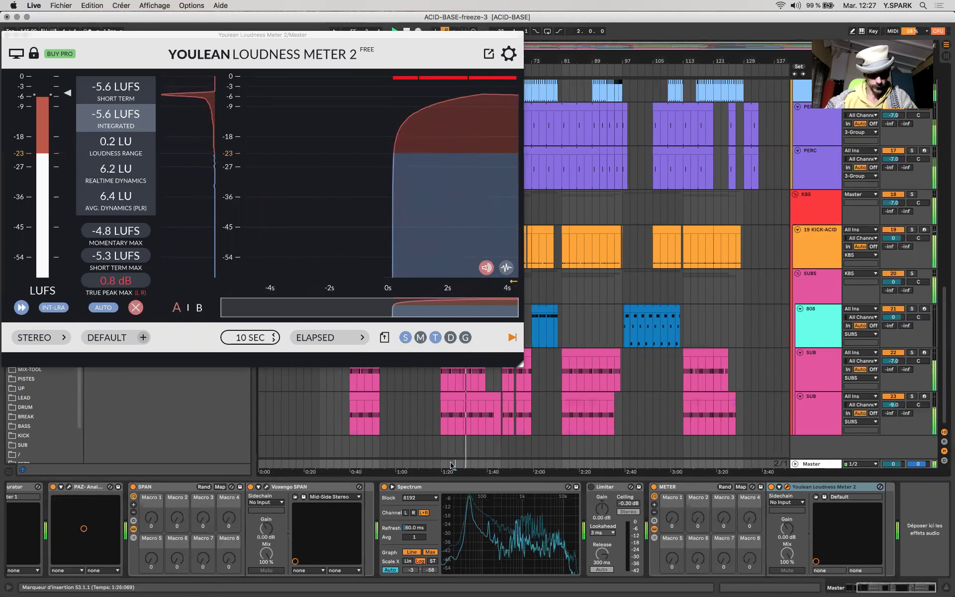
Replay the mix from bar 67 and then from further on to measure its loudness, and close the Youlean window
left_click(507, 463)
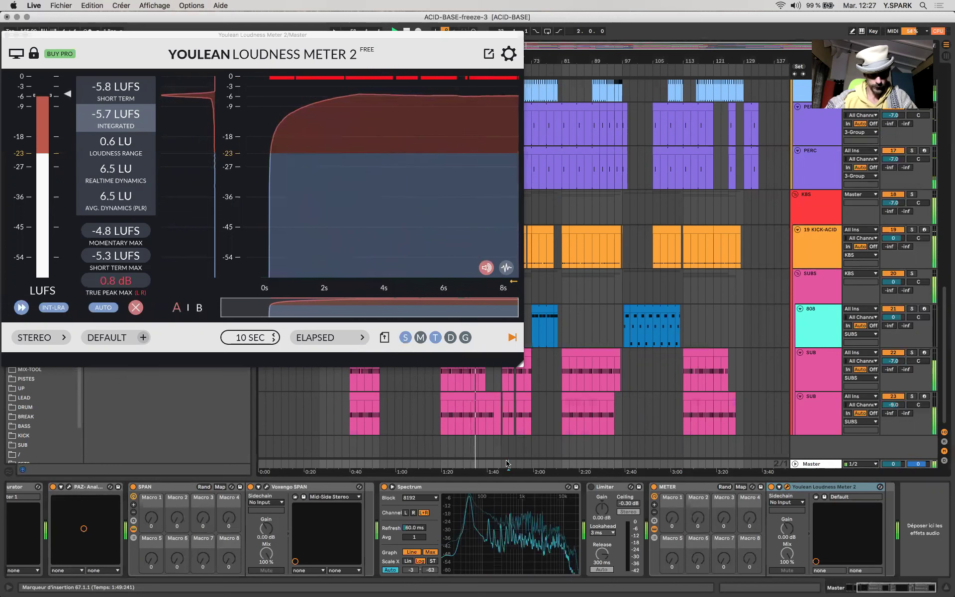
key("space")
key("space")
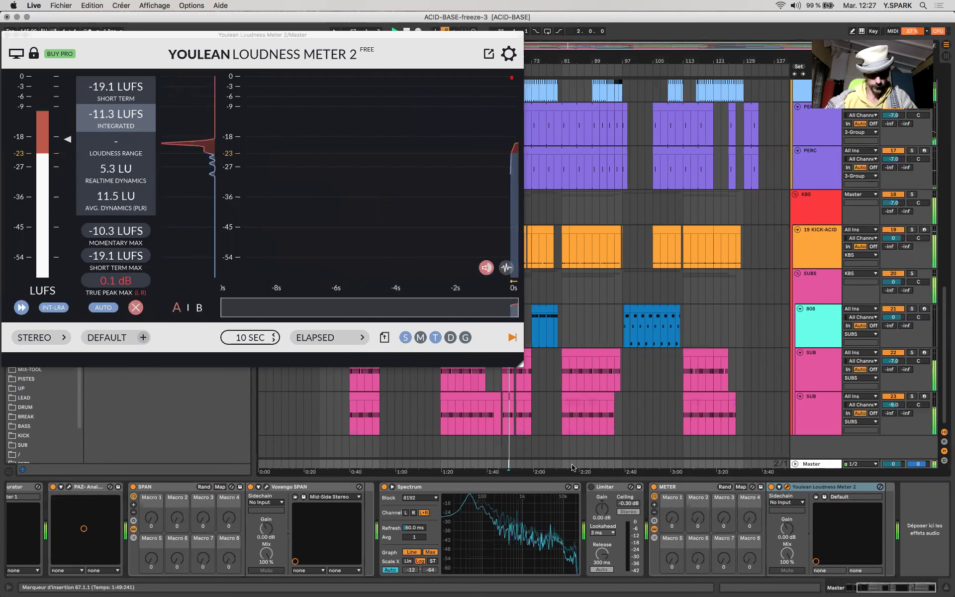
left_click(539, 469)
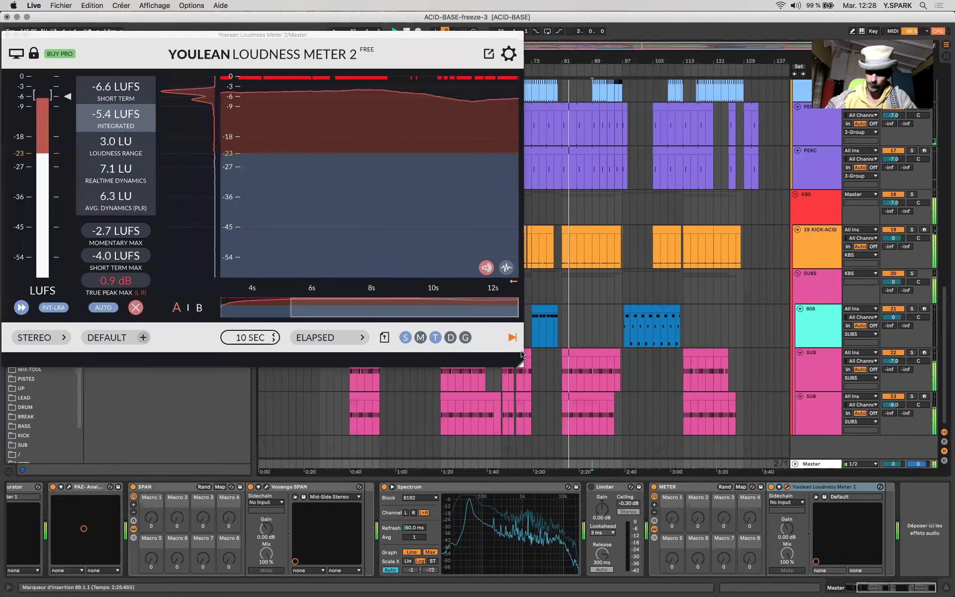
left_click(7, 35)
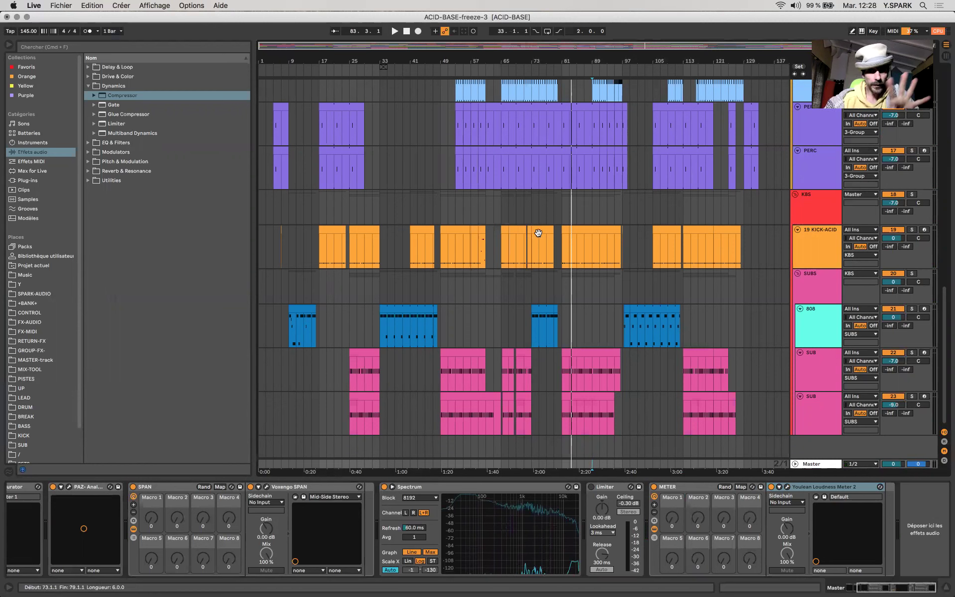
Look over the SUBS group's COMP-8 rack and the master's device chain from Ozone to the loudness meter
left_click(600, 283)
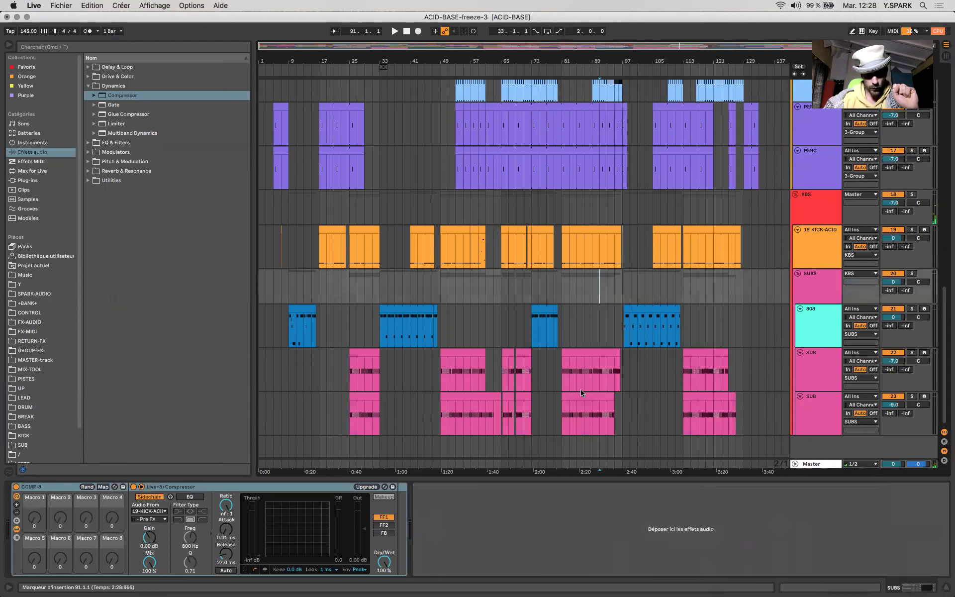
left_click(577, 465)
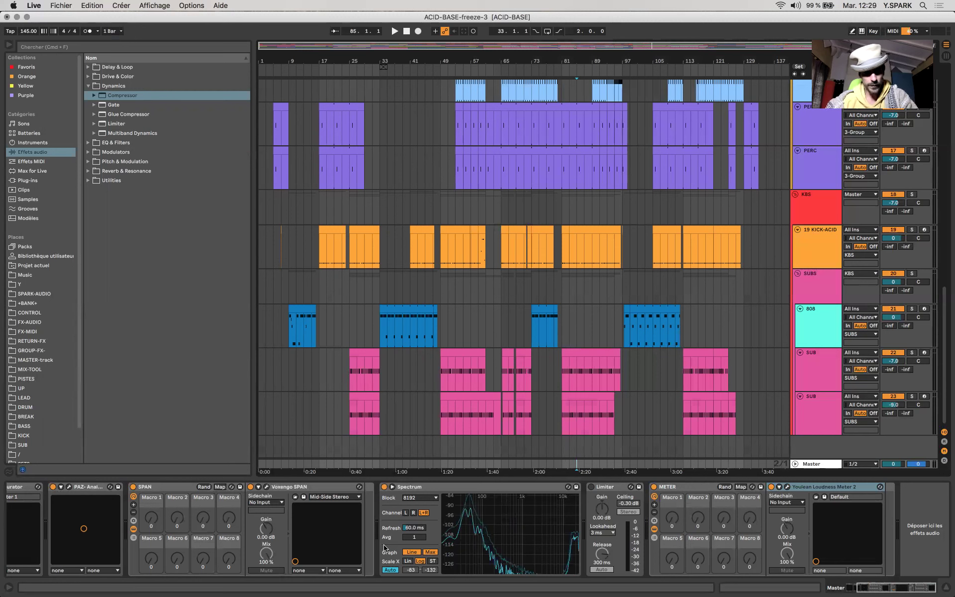
scroll(576, 499, "left", 3)
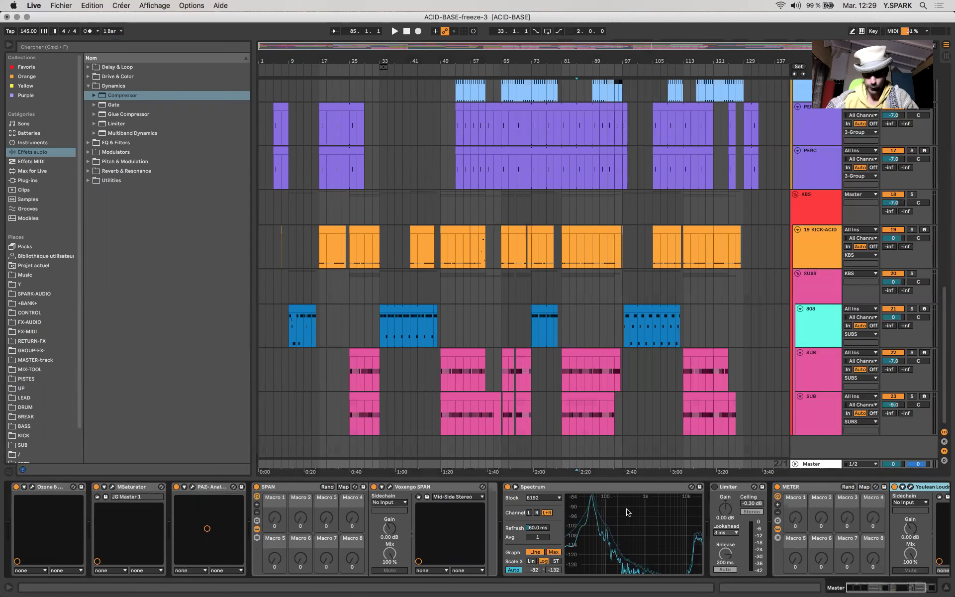
scroll(613, 278, "down", 6)
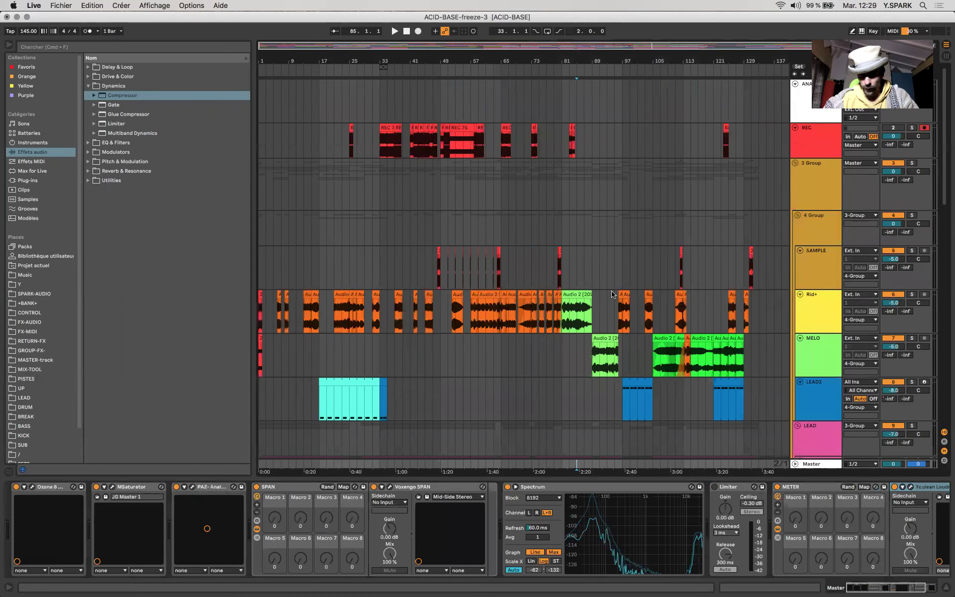
scroll(612, 292, "up", 6)
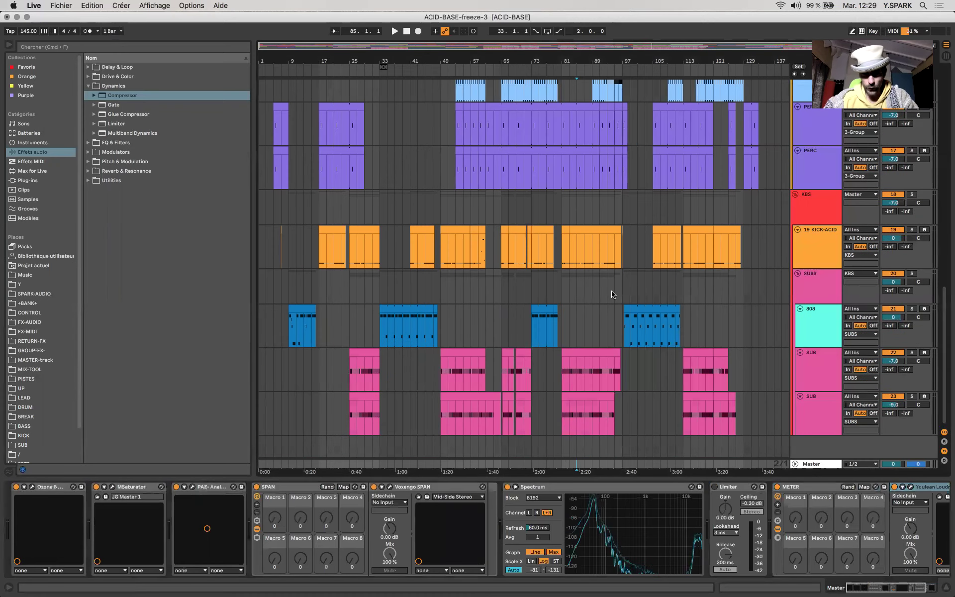
Fold the KBS group and show the device chains of KBS and the DRUM track
left_click(795, 194)
left_click(816, 199)
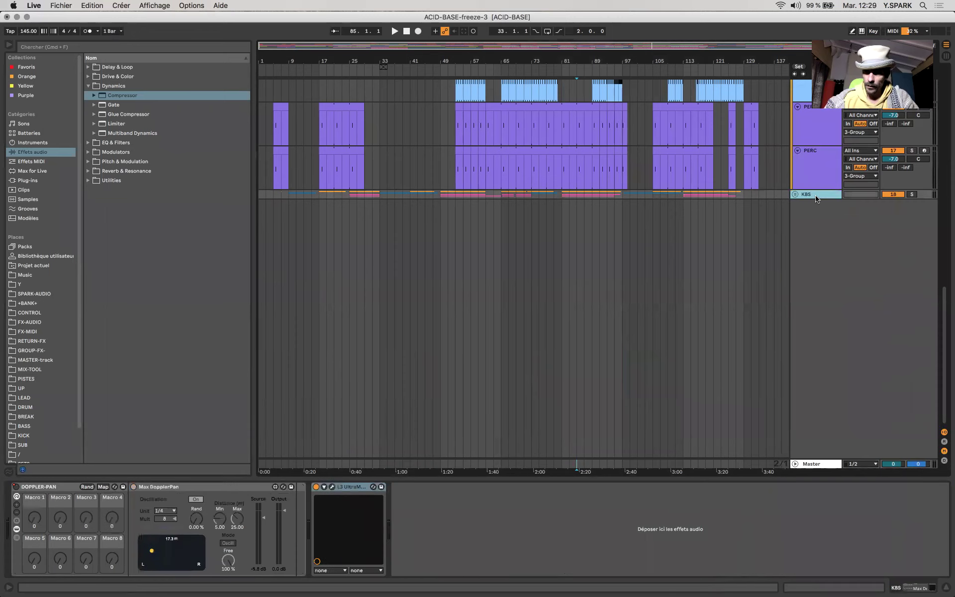
scroll(815, 199, "up", 5)
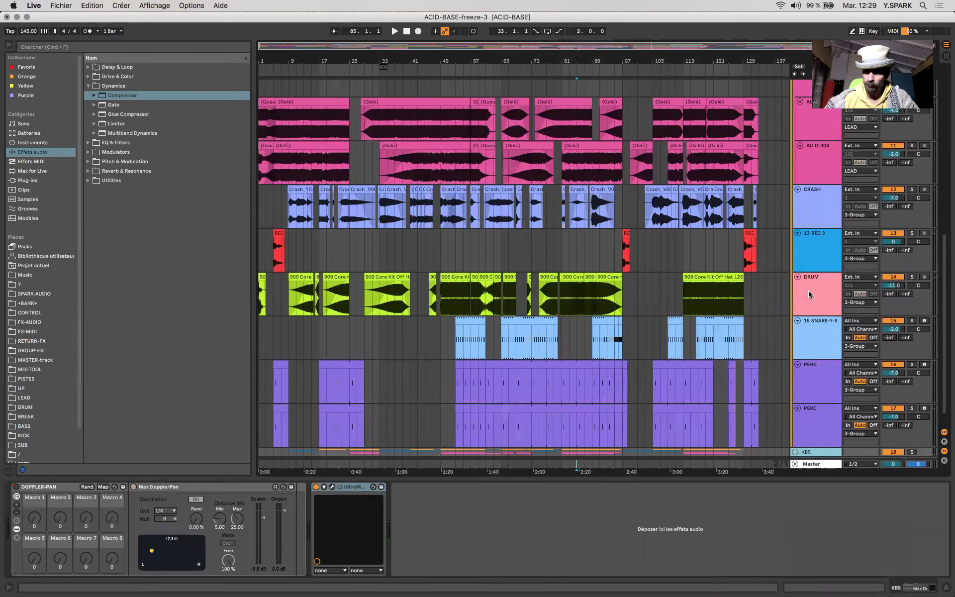
scroll(808, 295, "down", 1)
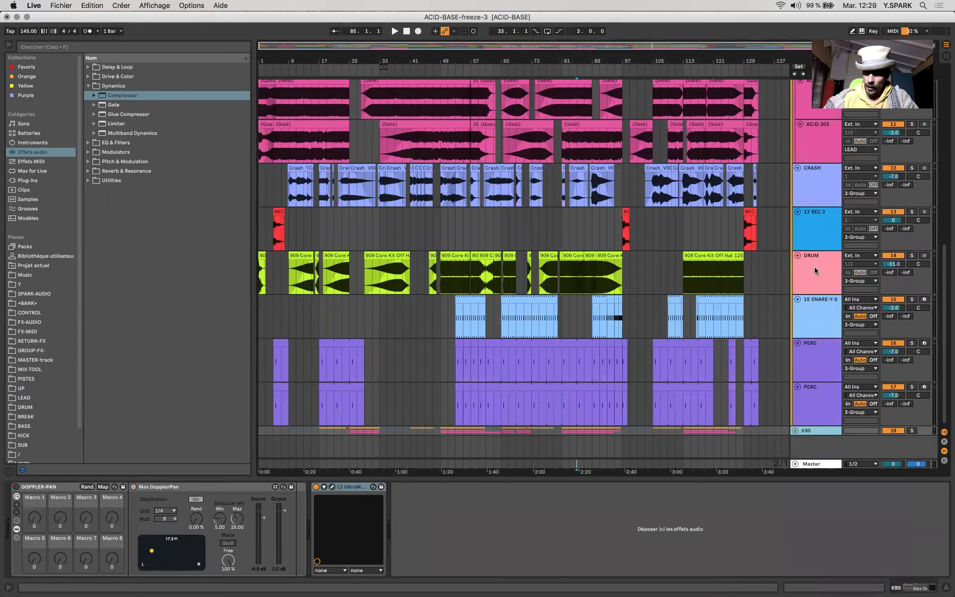
left_click(813, 268)
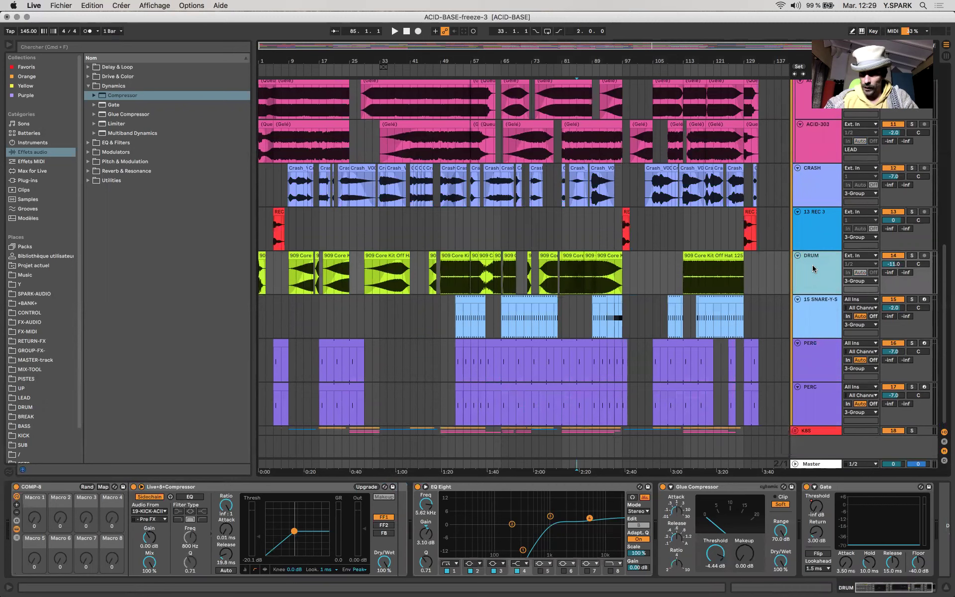
Open the 3-Group's Ozone 8 Vintage EQ to review its settings, and close its window
scroll(814, 268, "up", 10)
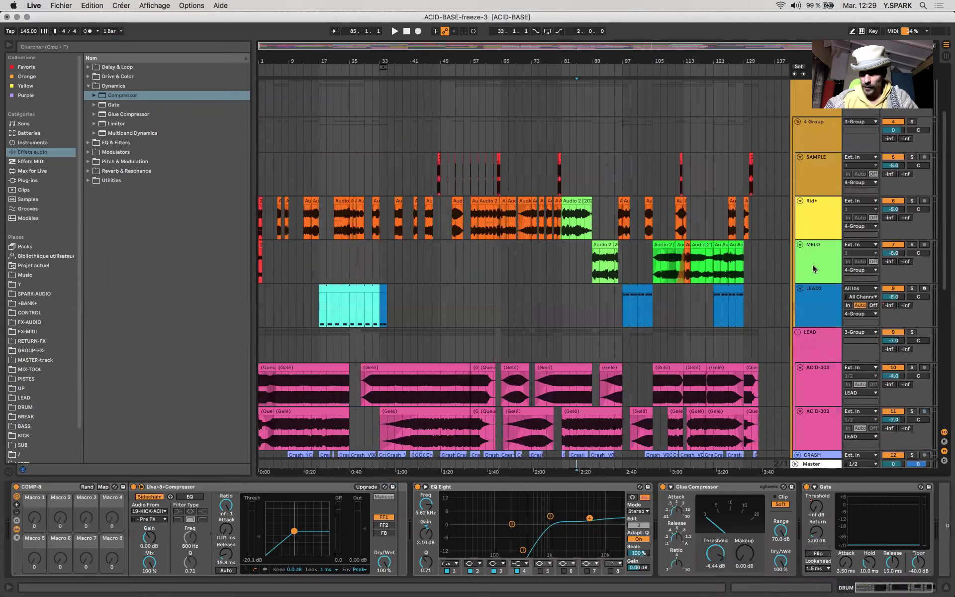
left_click(814, 158)
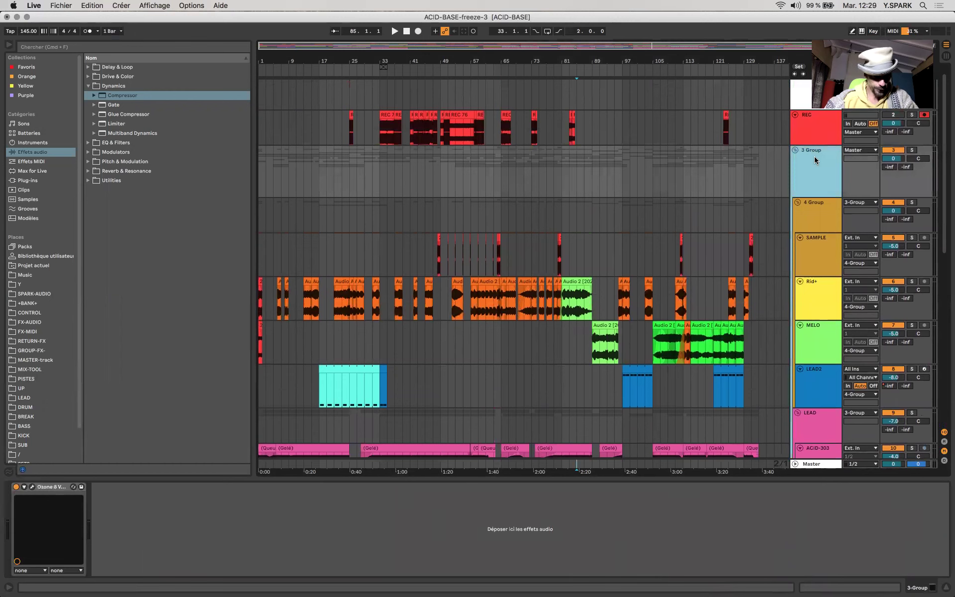
left_click(32, 487)
left_click_drag(362, 318, 363, 163)
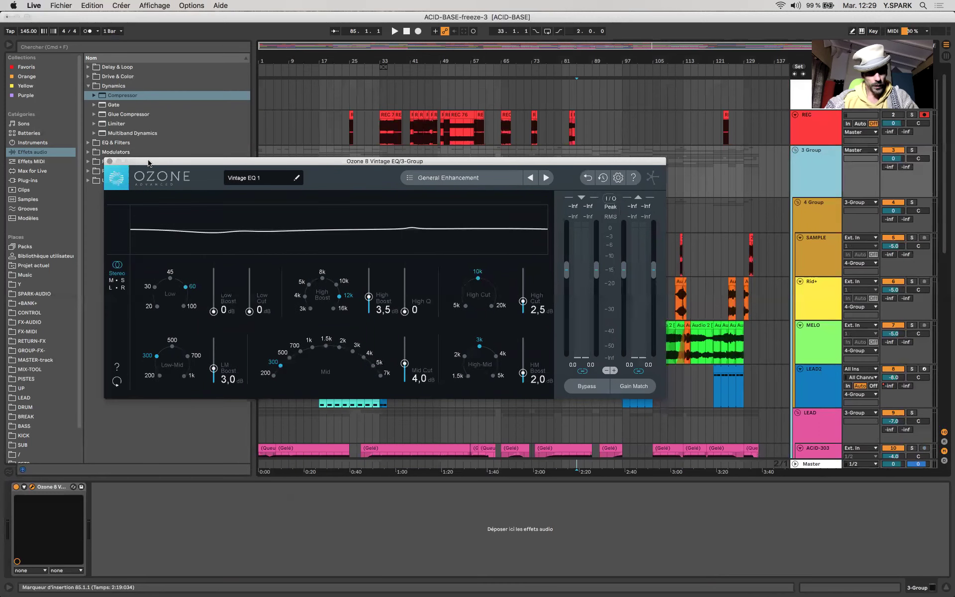
left_click(109, 161)
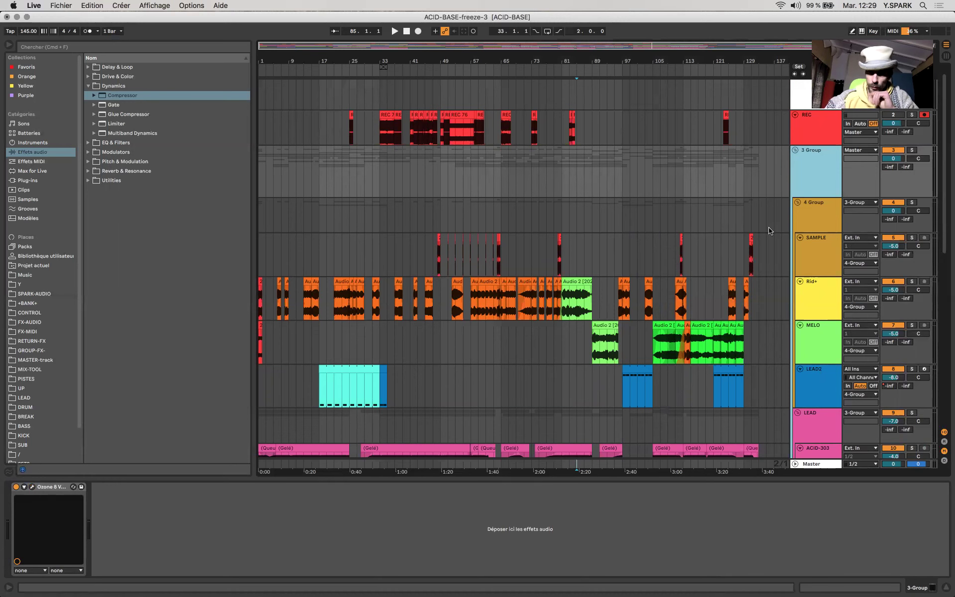
Look over the device chains of the lower PERC track and the DRUM track
scroll(768, 230, "down", 10)
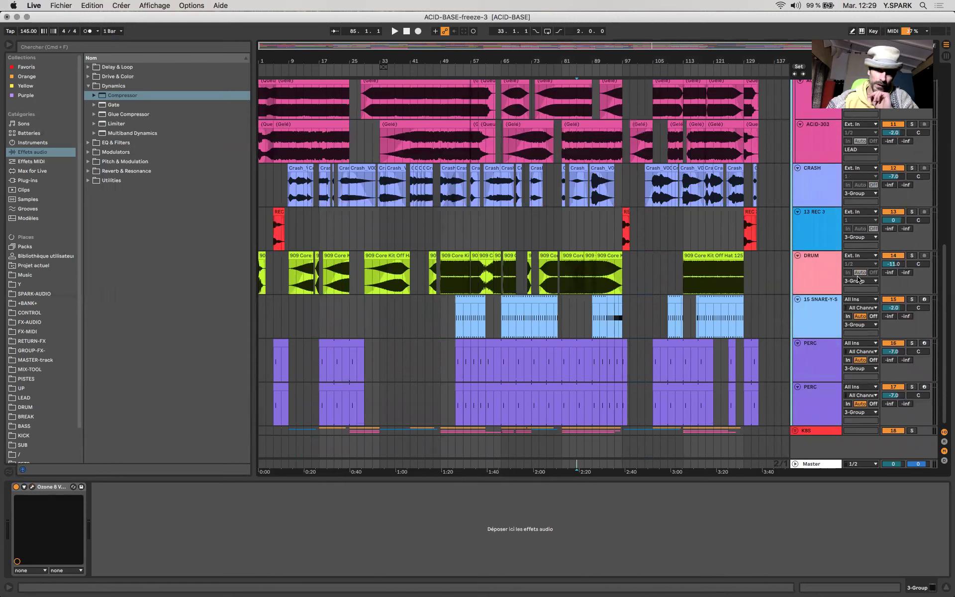
left_click(828, 404)
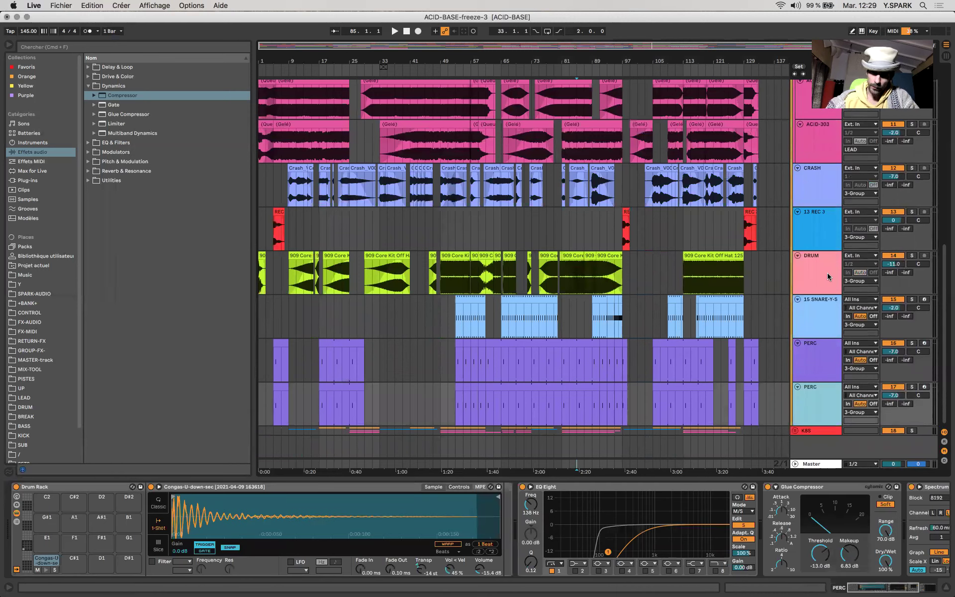
left_click(821, 230)
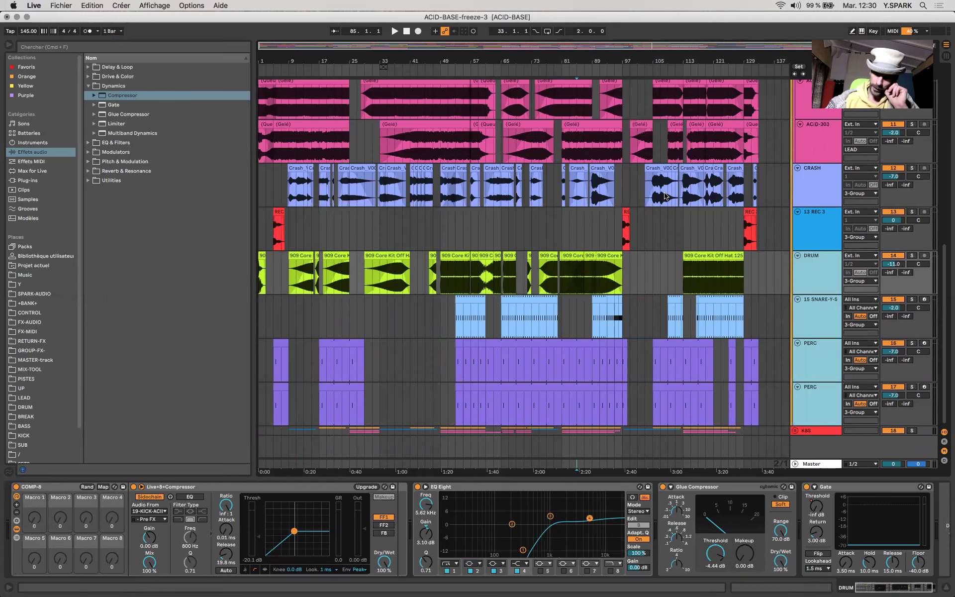
scroll(816, 248, "up", 10)
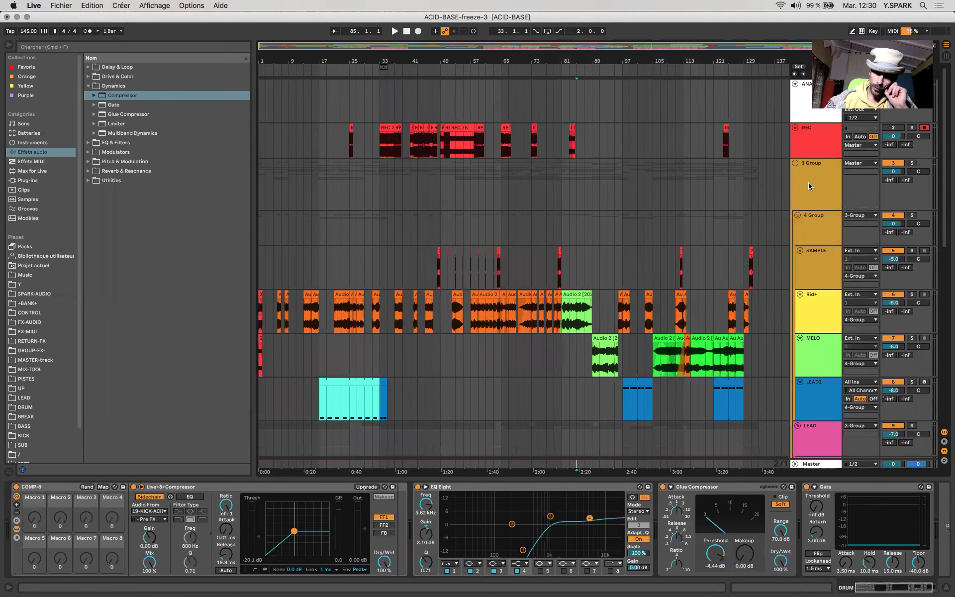
Fold the 3-Group and select the KBS group to show its DOPPLER-PAN rack and L3 limiter
left_click(808, 186)
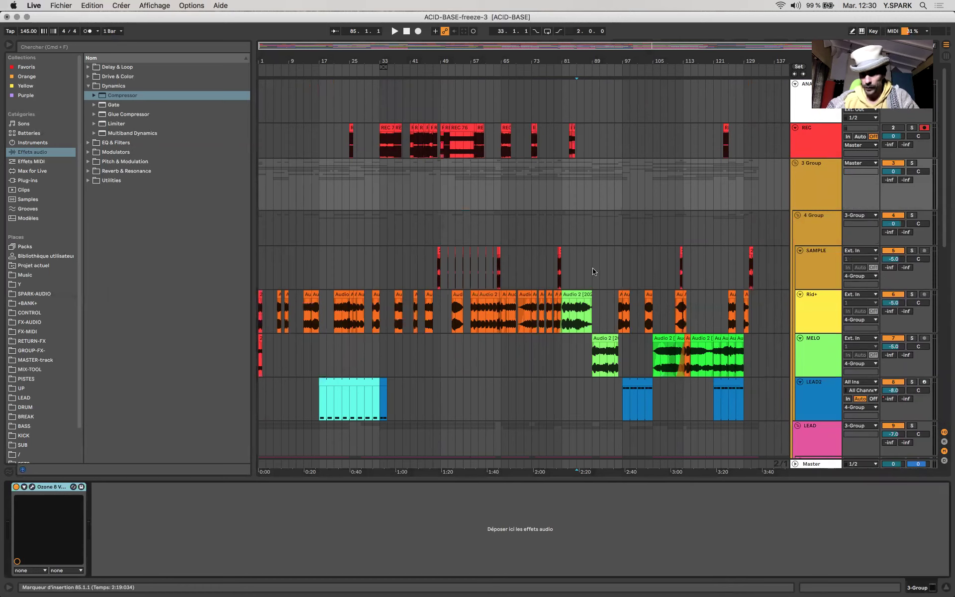
left_click(795, 163)
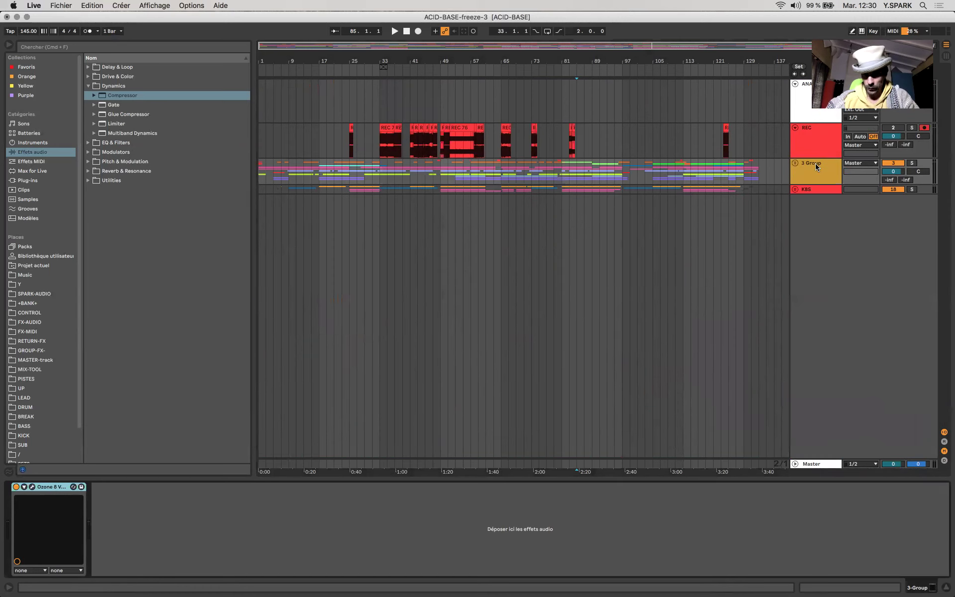
left_click(815, 164)
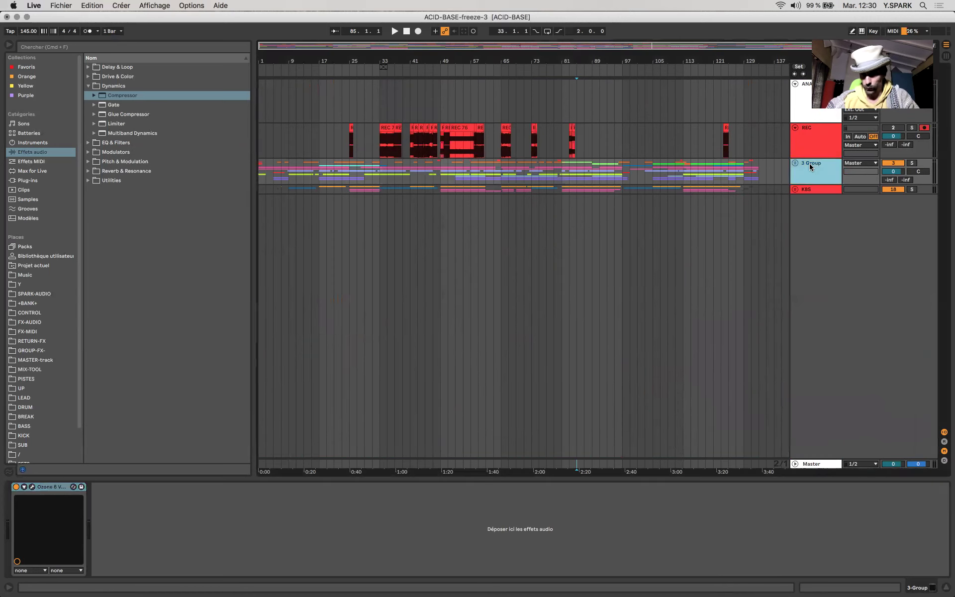
left_click(818, 192)
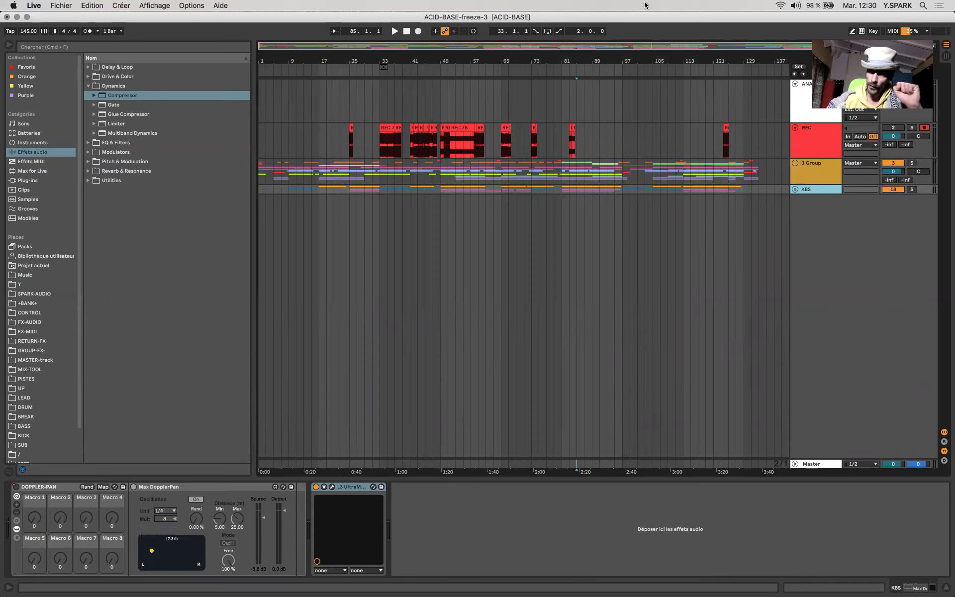
left_click(767, 6)
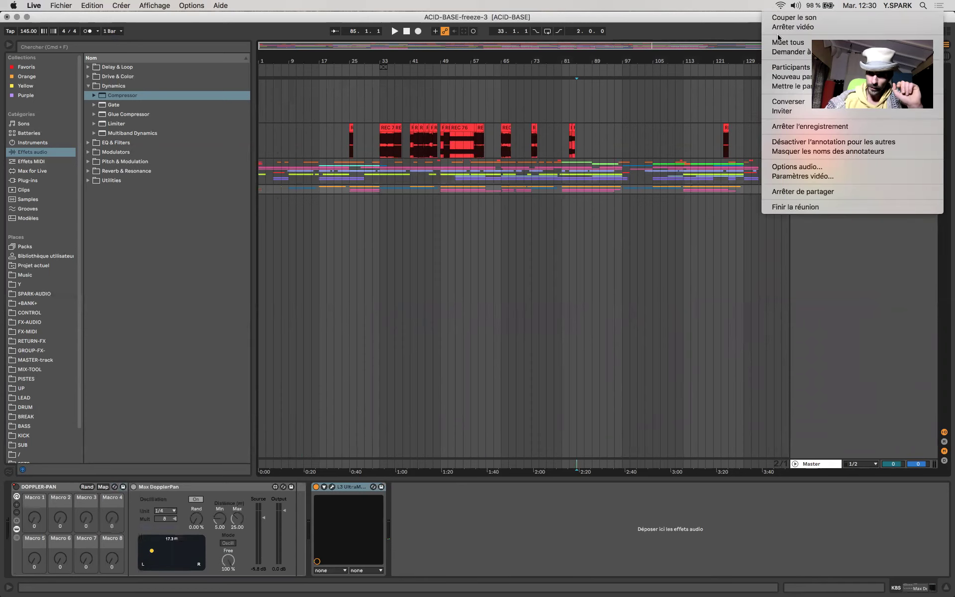